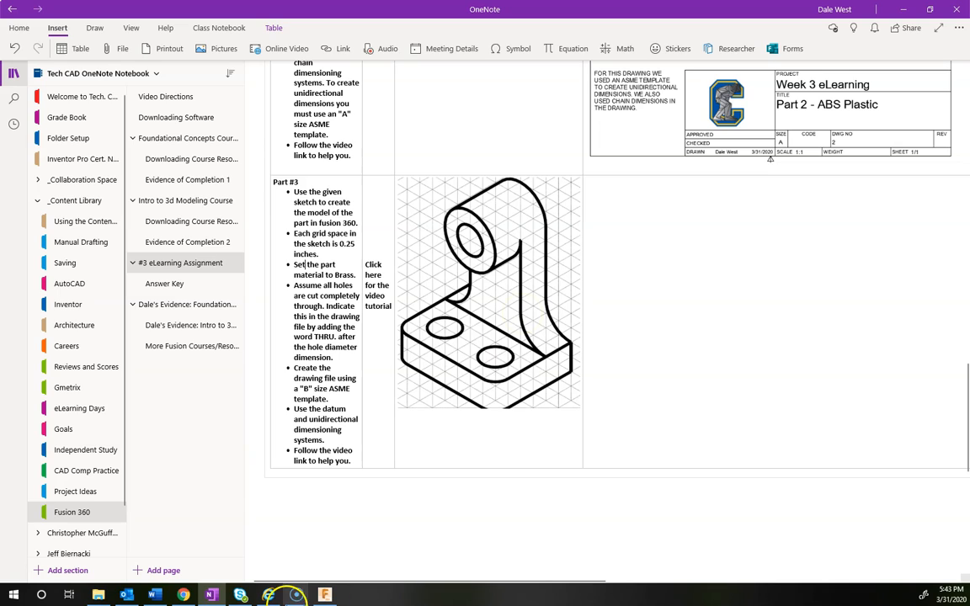
Step: Switch to Fusion 360 and save the new design as "Part 3 - Brass" in the Week 3 eLearning project
{"action": "left_click", "coordinate": [326, 595]}
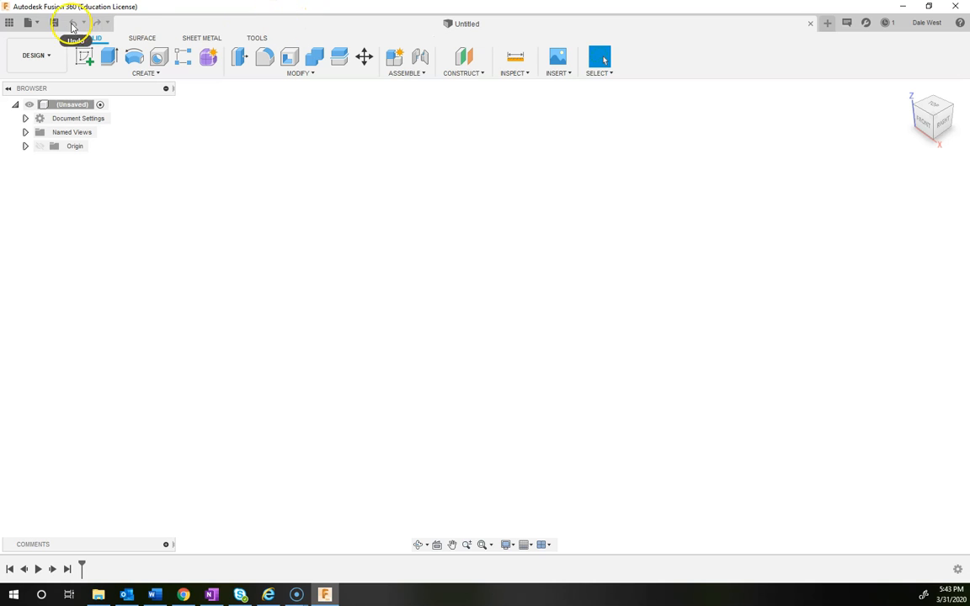
{"action": "left_click", "coordinate": [54, 22]}
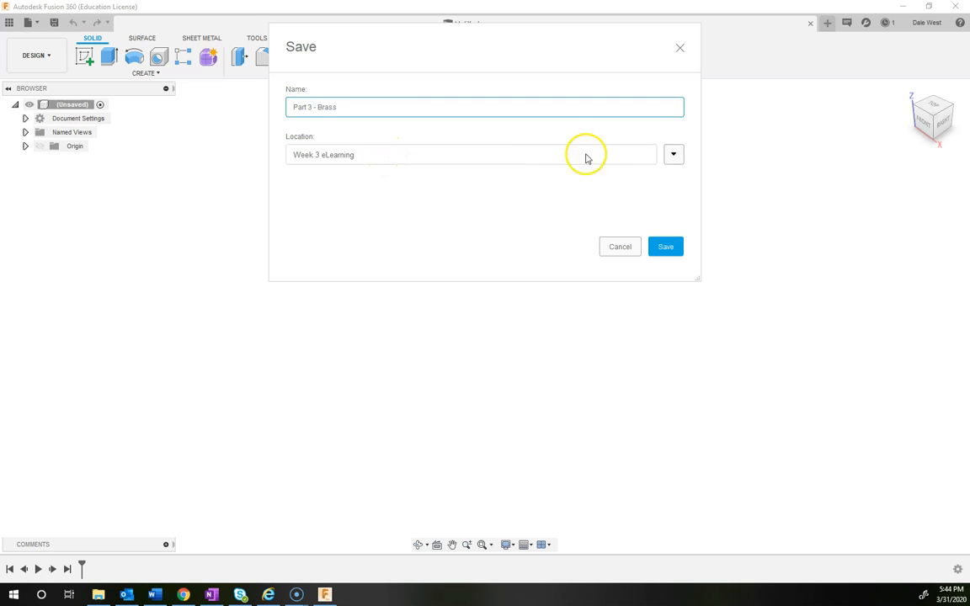
{"action": "left_click", "coordinate": [674, 155]}
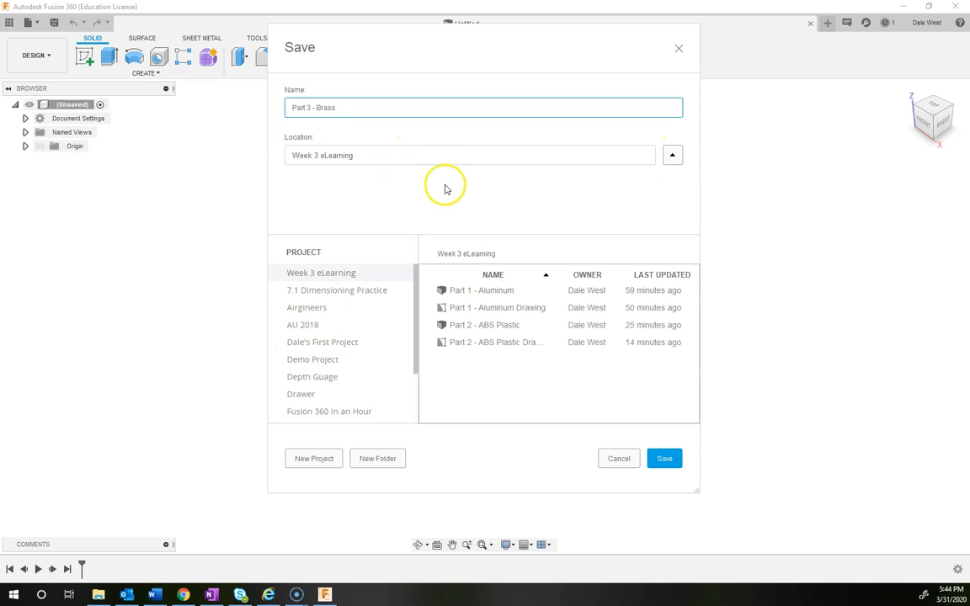
{"action": "left_click", "coordinate": [672, 155]}
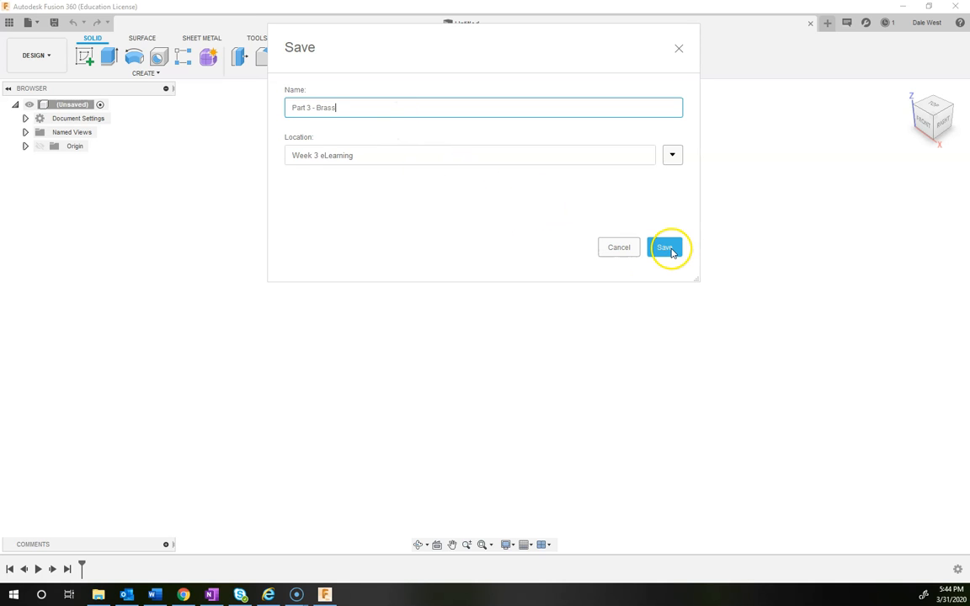
{"action": "left_click", "coordinate": [674, 250]}
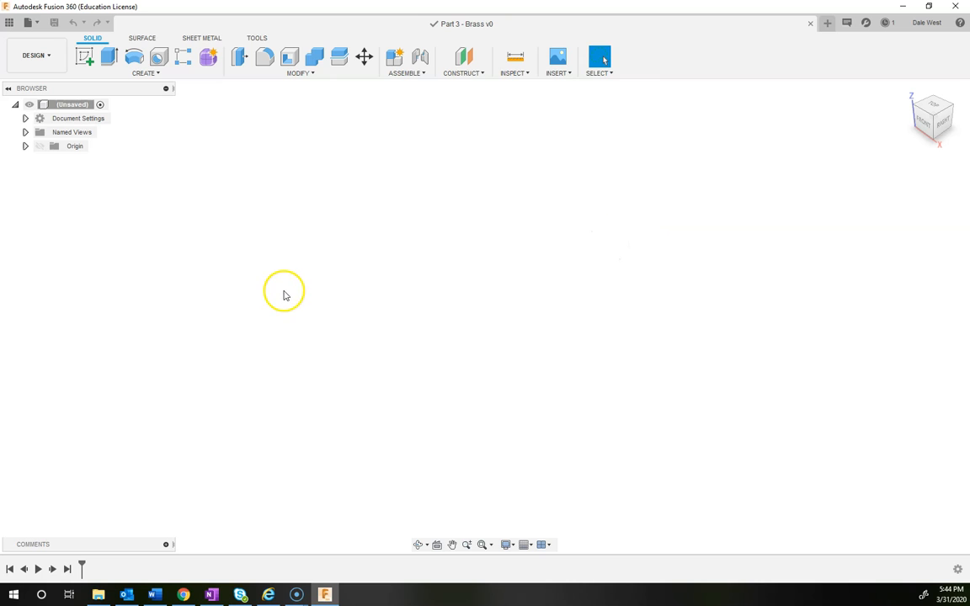
Step: Check the Part #3 sketch in OneNote, then sketch a 2.00 by 0.50 in rectangle from the origin on Fusion 360's front plane
{"action": "left_click", "coordinate": [213, 595]}
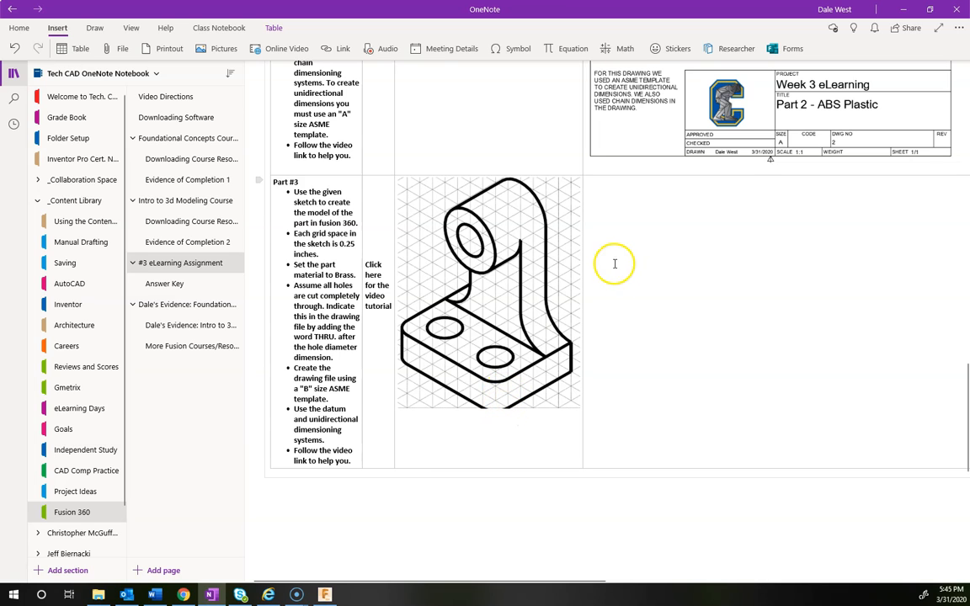
{"action": "left_click", "coordinate": [324, 594]}
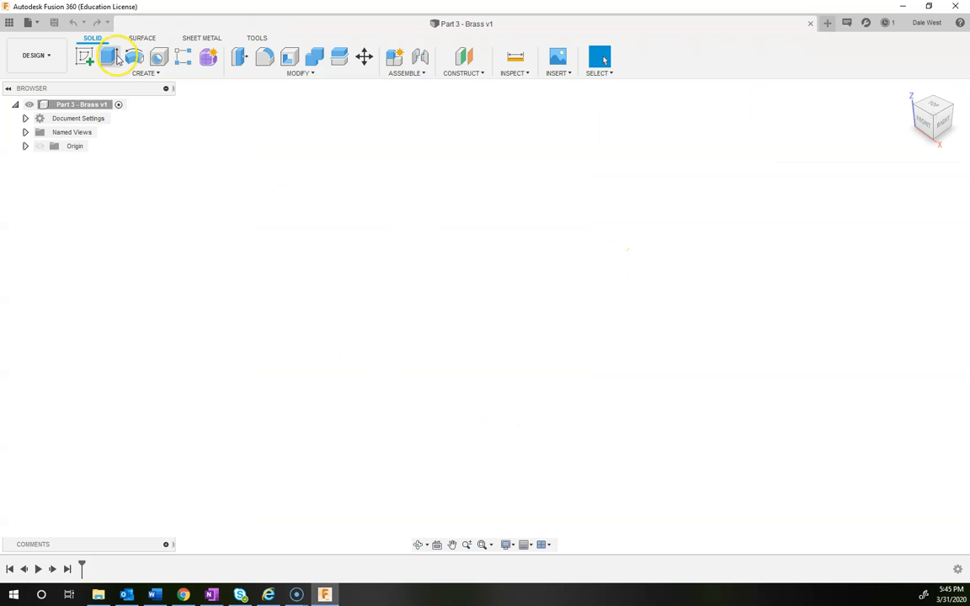
{"action": "left_click", "coordinate": [84, 56]}
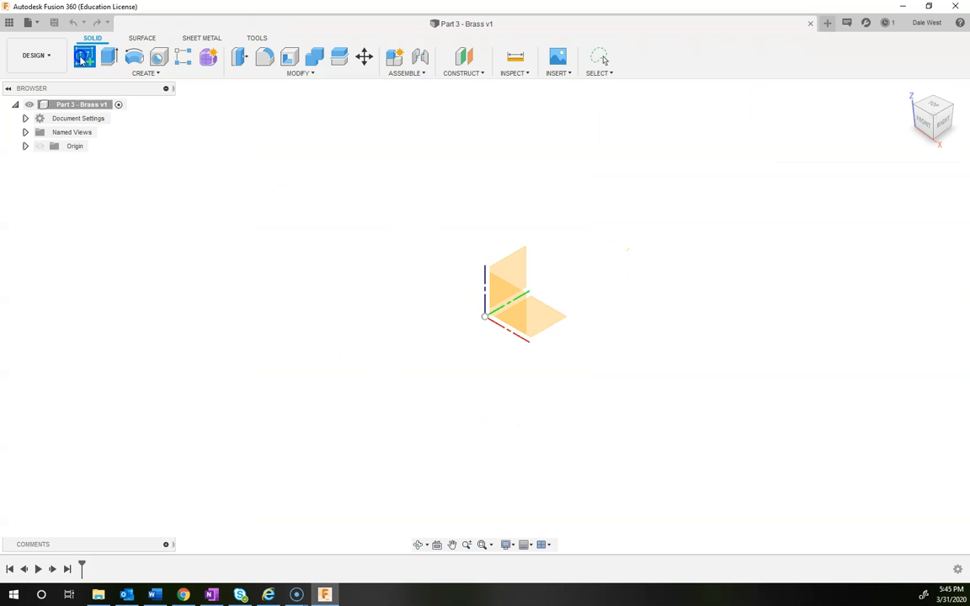
{"action": "left_click", "coordinate": [520, 295]}
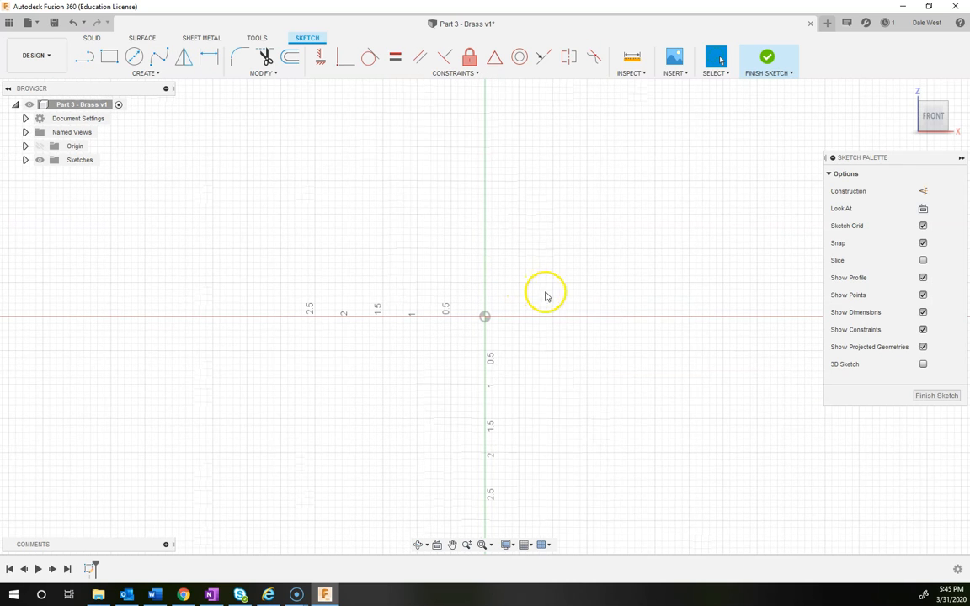
{"action": "left_click", "coordinate": [110, 59]}
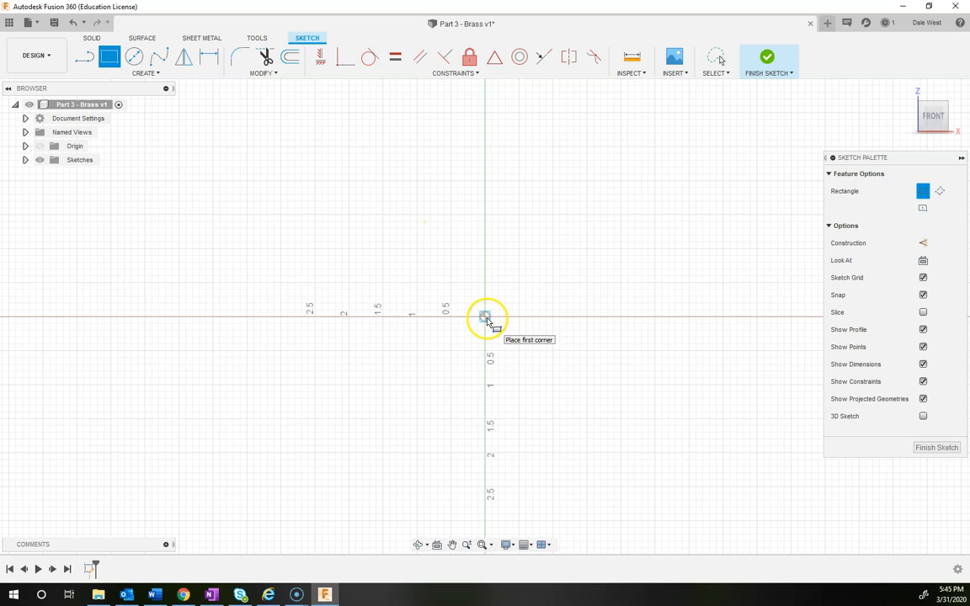
{"action": "left_click", "coordinate": [486, 316]}
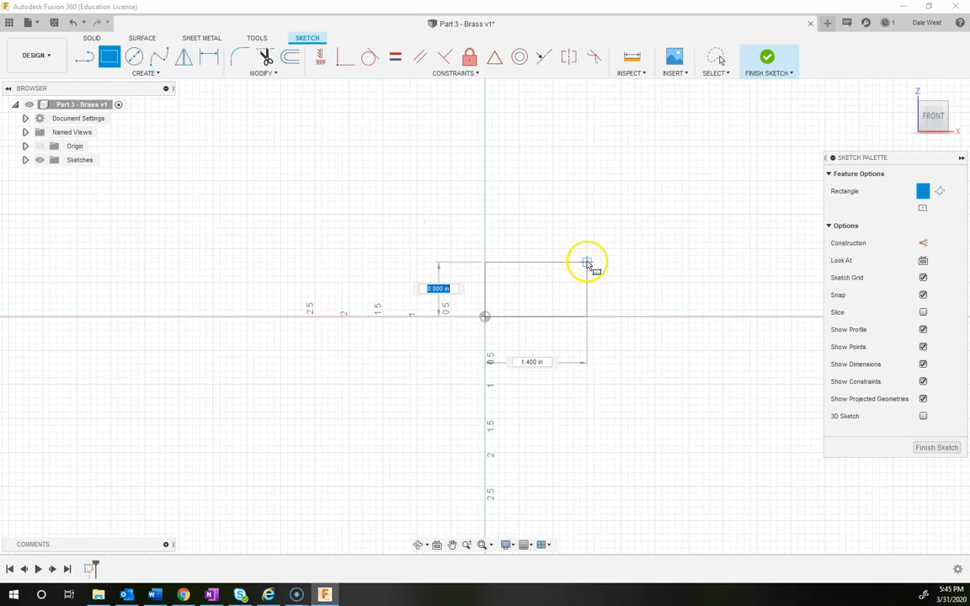
{"action": "key", "text": "Tab"}
{"action": "key", "text": "Tab"}
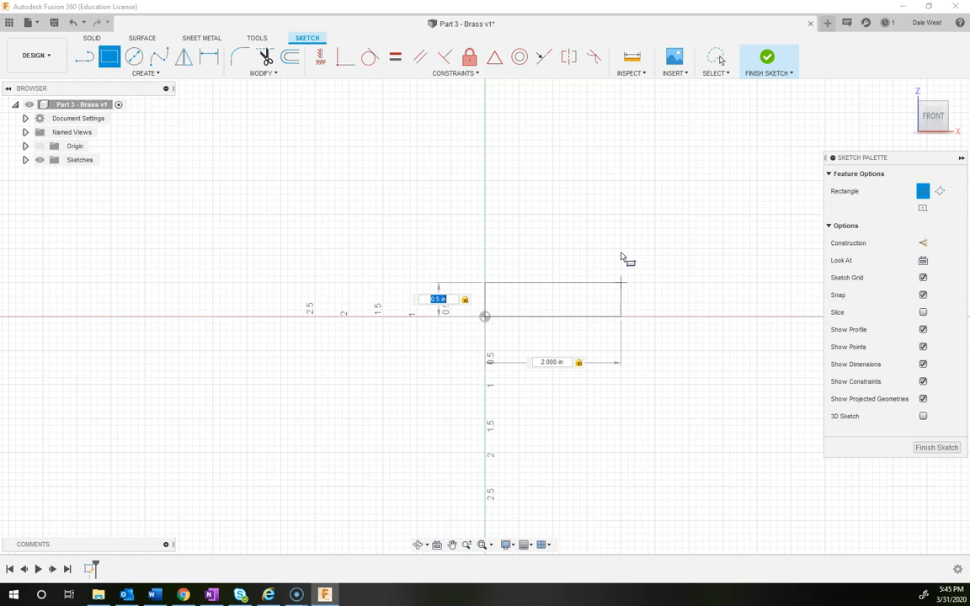
{"action": "key", "text": "Return"}
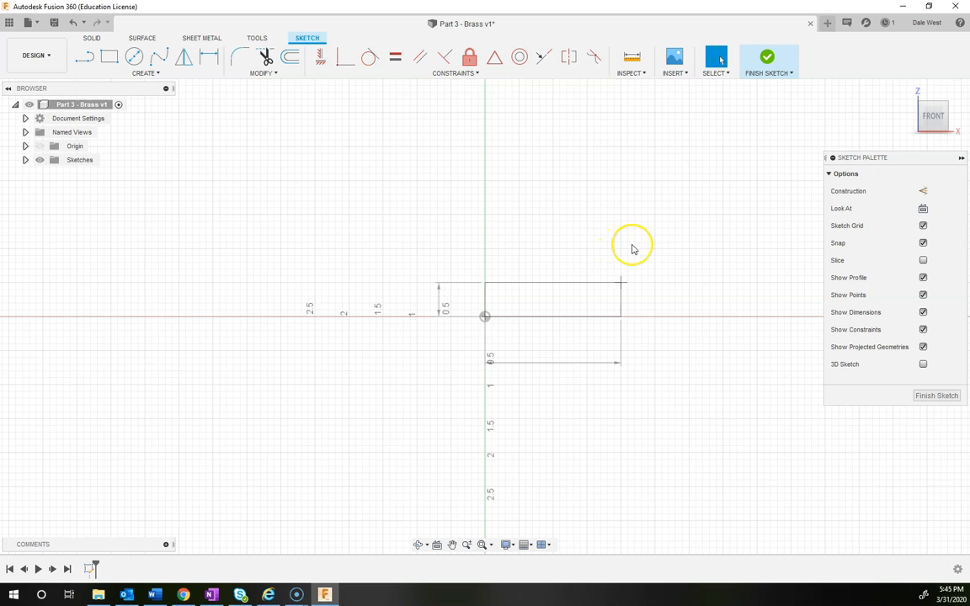
{"action": "middle_click_drag", "start_coordinate": [665, 287], "coordinate": [556, 306]}
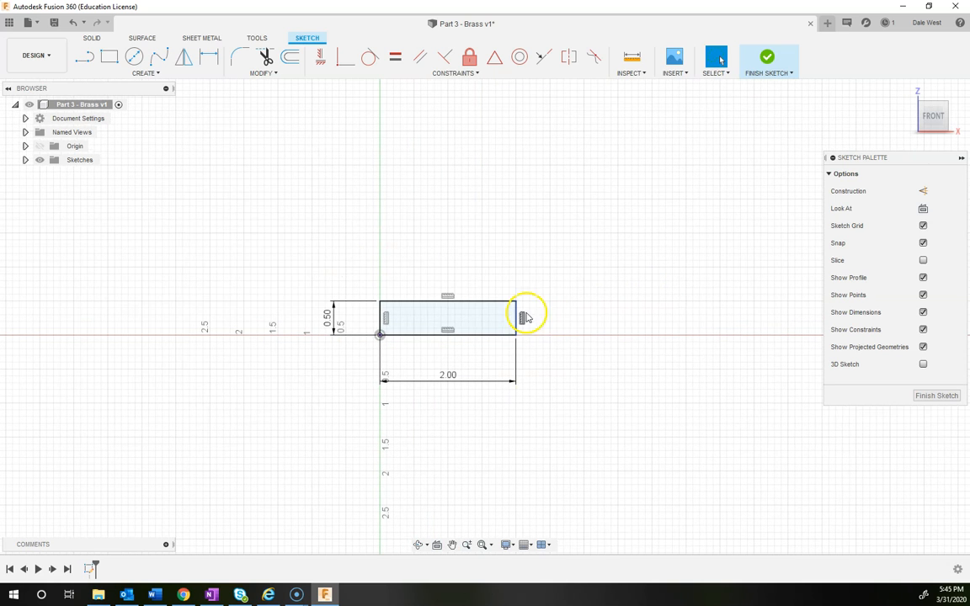
{"action": "left_click", "coordinate": [769, 59]}
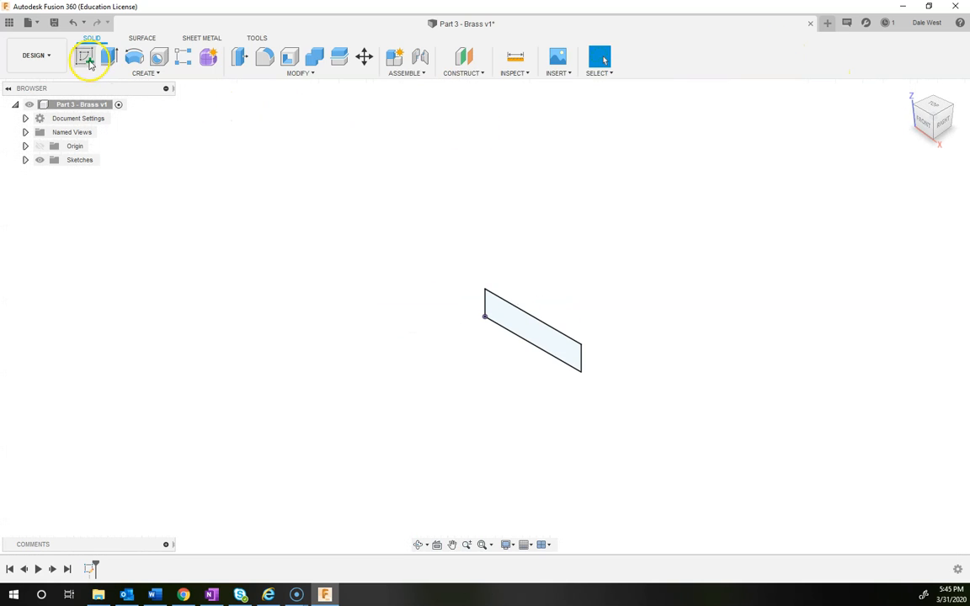
Step: Extrude the rectangle 1.5 in backward as a new body, consulting the Part #3 sketch in OneNote for the depth
{"action": "left_click", "coordinate": [105, 58]}
{"action": "left_click_drag", "start_coordinate": [540, 324], "coordinate": [653, 261]}
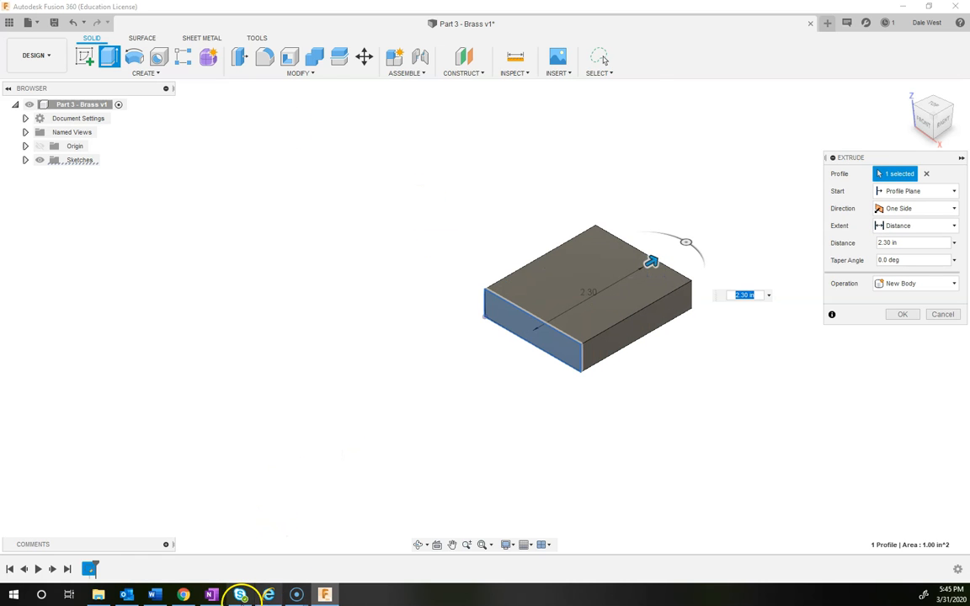
{"action": "left_click", "coordinate": [211, 594]}
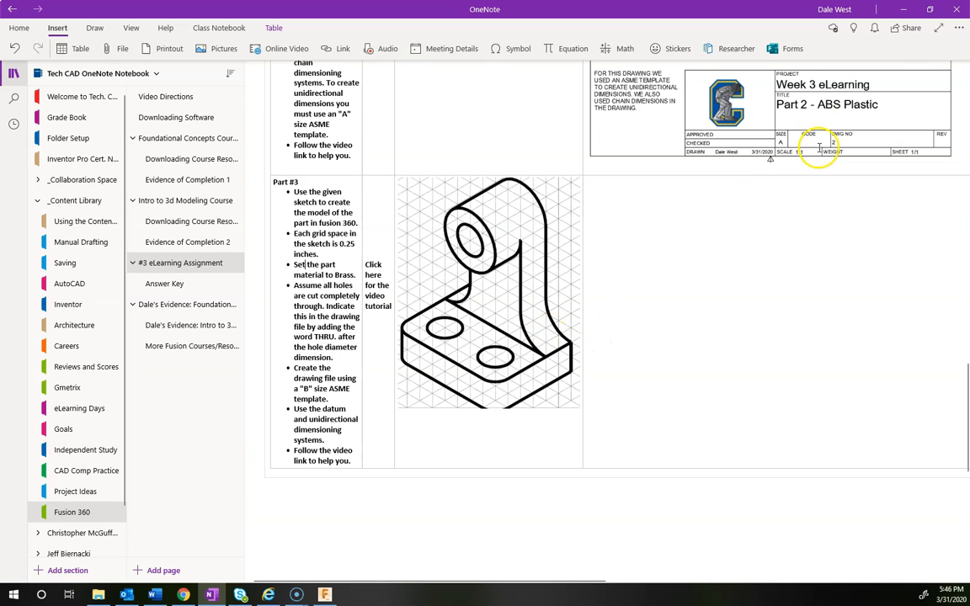
{"action": "left_click", "coordinate": [906, 11]}
{"action": "left_click_drag", "start_coordinate": [902, 243], "coordinate": [845, 244]}
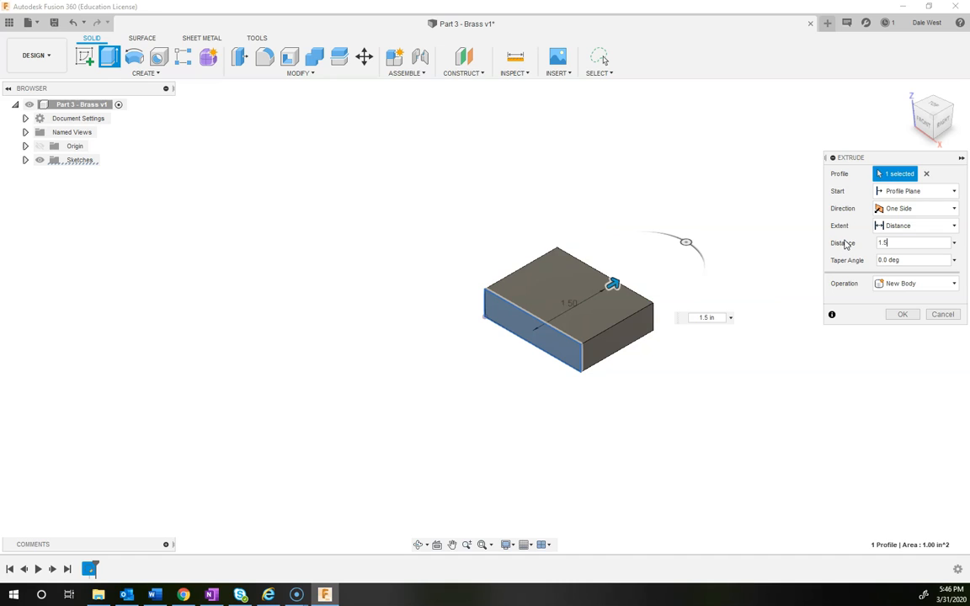
{"action": "key", "text": "Return"}
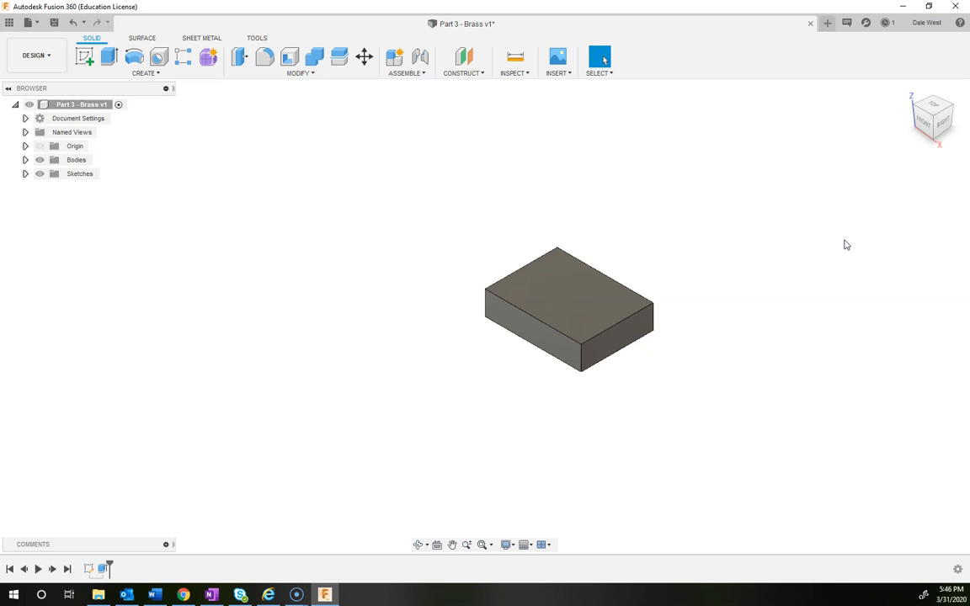
Step: Switch to OneNote and draw a freehand red outline of the base rectangle and flared lower curves beside the Part #3 sketch
{"action": "left_click", "coordinate": [268, 595]}
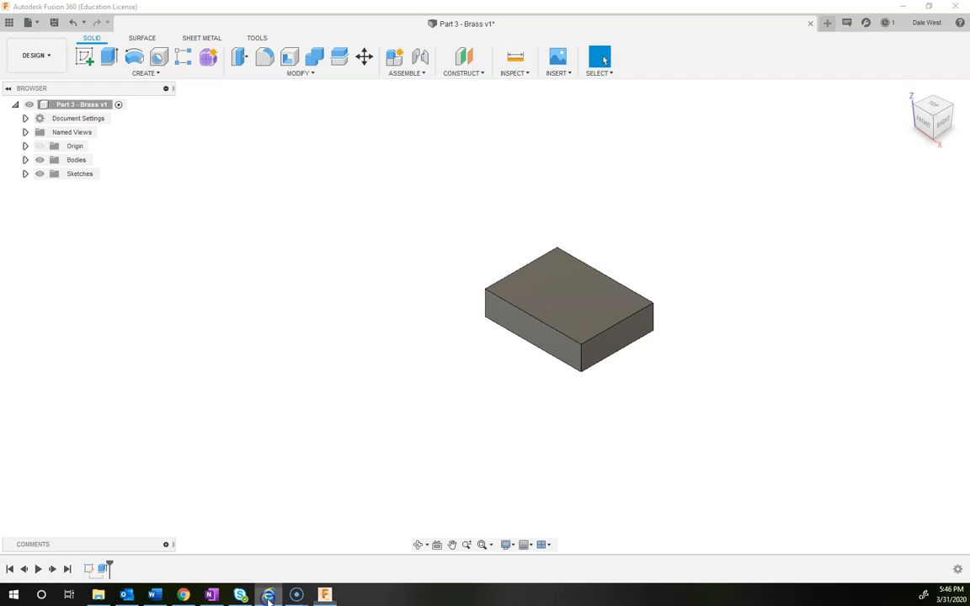
{"action": "left_click", "coordinate": [212, 598]}
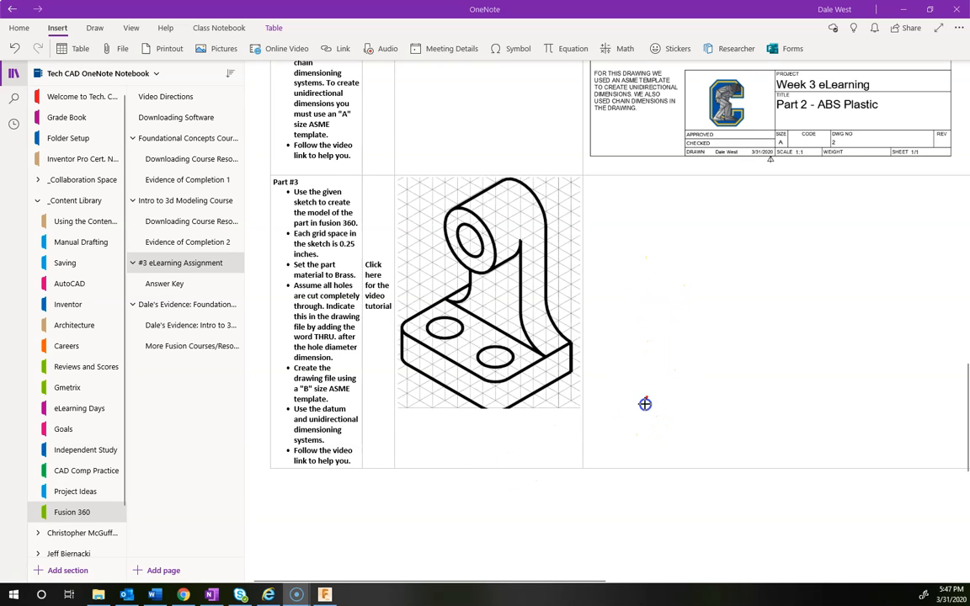
{"action": "left_click_drag", "start_coordinate": [794, 386], "coordinate": [704, 393]}
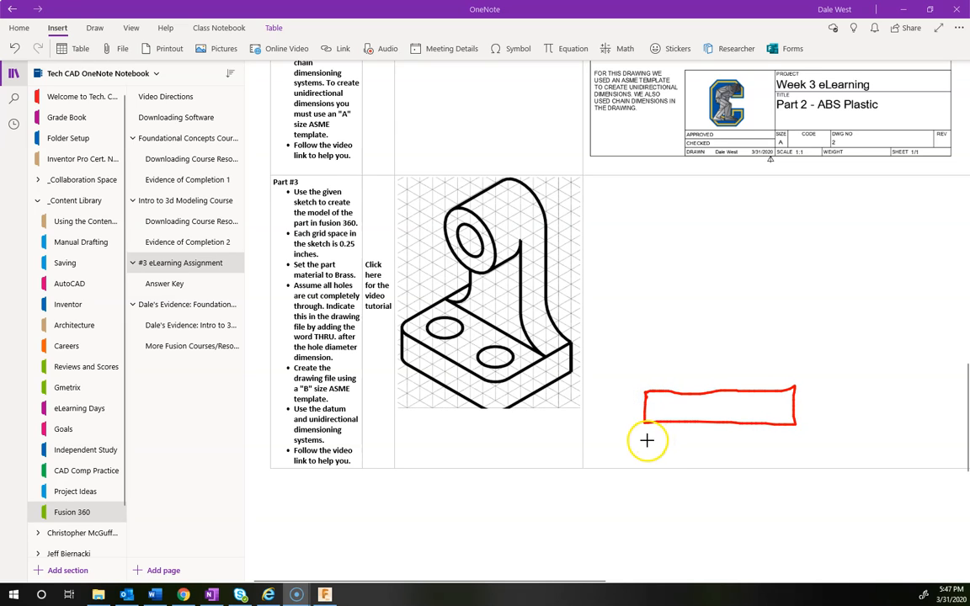
{"action": "left_click_drag", "start_coordinate": [647, 391], "coordinate": [657, 384]}
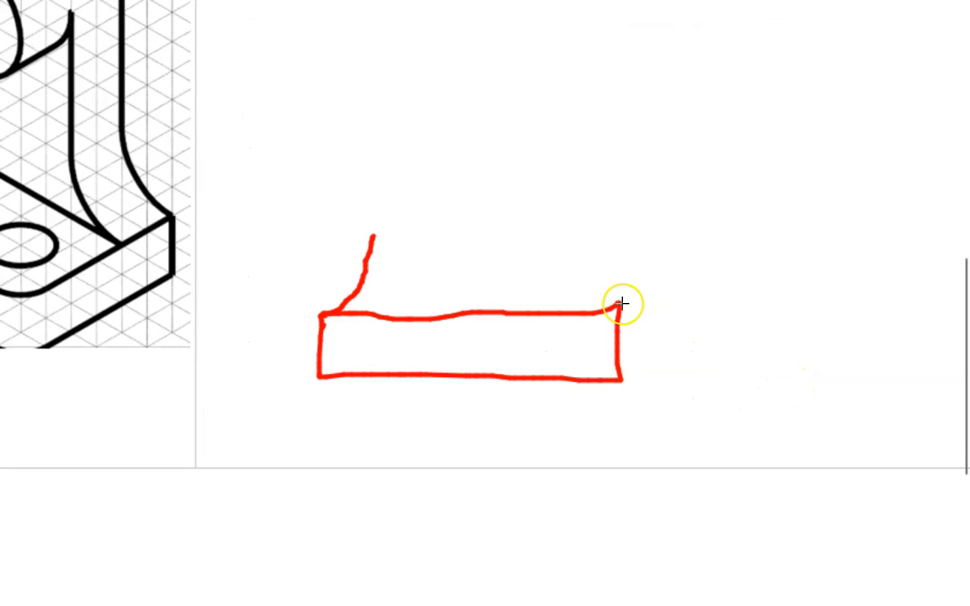
{"action": "left_click_drag", "start_coordinate": [621, 303], "coordinate": [581, 284]}
{"action": "left_click_drag", "start_coordinate": [562, 191], "coordinate": [563, 191]}
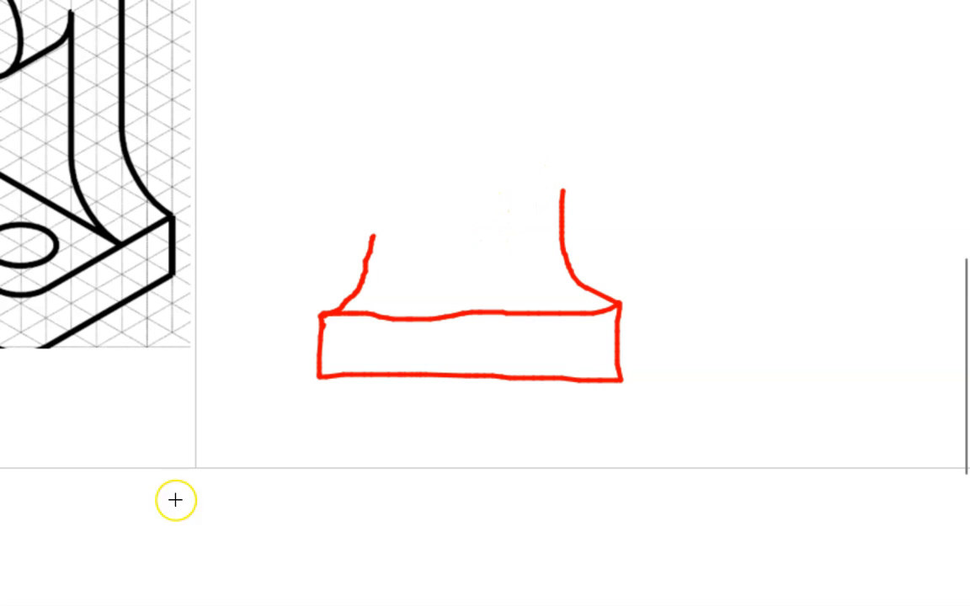
{"action": "left_click", "coordinate": [22, 583]}
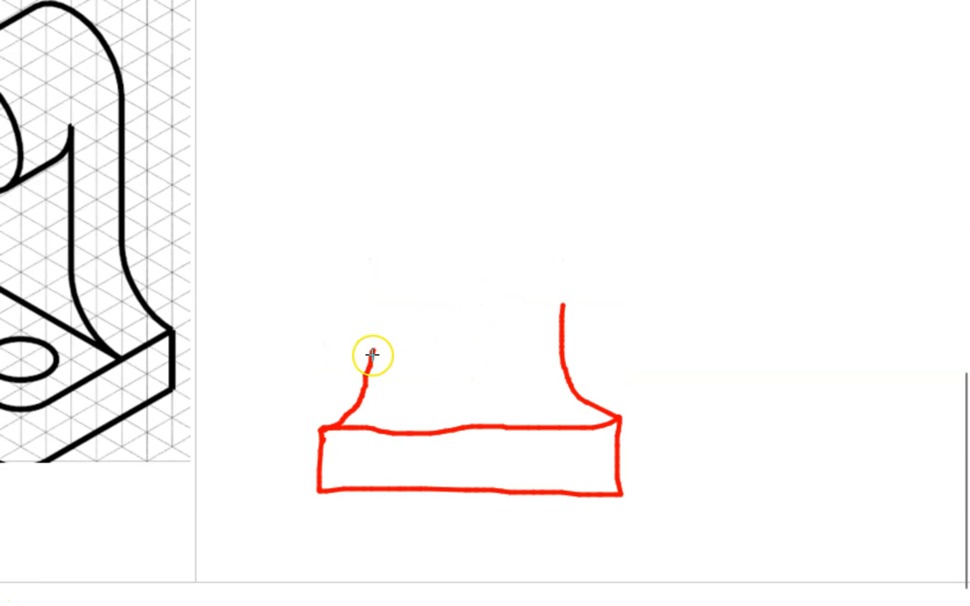
Step: Extend the red freehand outline with the upright's two vertical sides and close it with a rounded top
{"action": "left_click_drag", "start_coordinate": [373, 353], "coordinate": [381, 341]}
{"action": "left_click_drag", "start_coordinate": [384, 272], "coordinate": [383, 271]}
{"action": "left_click_drag", "start_coordinate": [563, 309], "coordinate": [564, 309]}
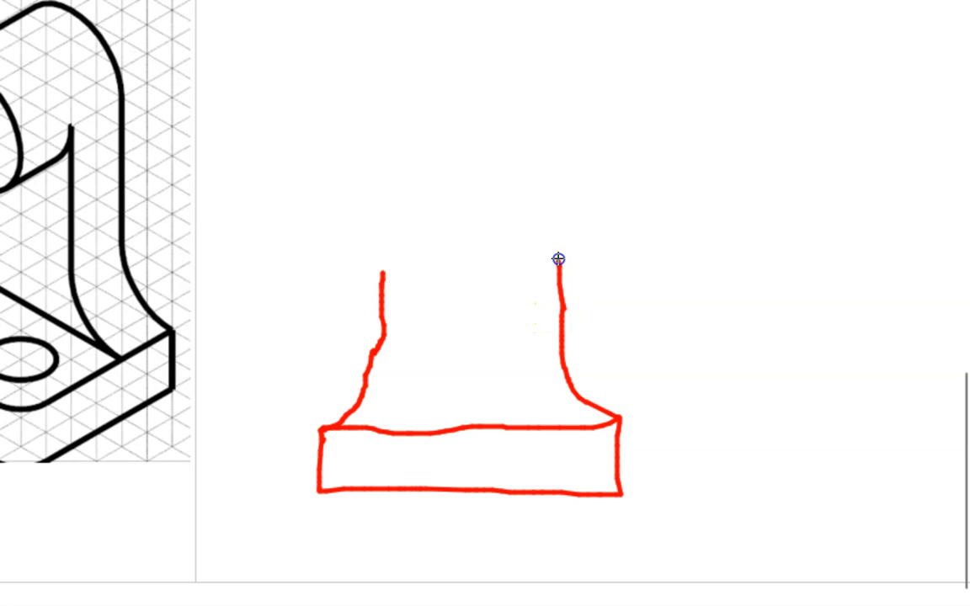
{"action": "left_click_drag", "start_coordinate": [555, 214], "coordinate": [556, 214]}
{"action": "left_click_drag", "start_coordinate": [384, 272], "coordinate": [382, 260]}
{"action": "mouse_move", "coordinate": [386, 187]}
{"action": "left_mouse_down"}
{"action": "mouse_move", "coordinate": [377, 208]}
{"action": "mouse_move", "coordinate": [398, 190]}
{"action": "mouse_move", "coordinate": [374, 173]}
{"action": "left_mouse_up"}
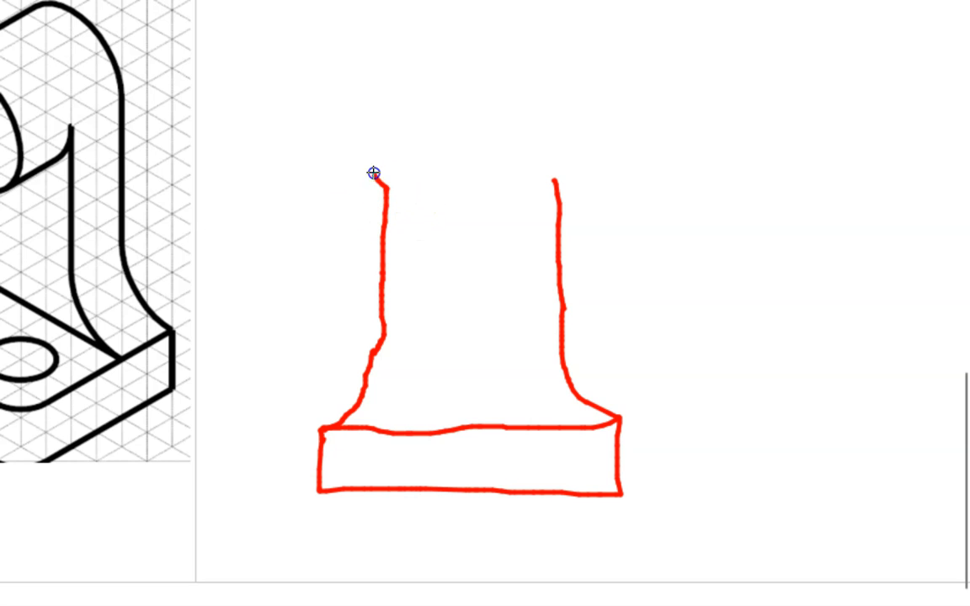
{"action": "left_click_drag", "start_coordinate": [413, 89], "coordinate": [484, 79]}
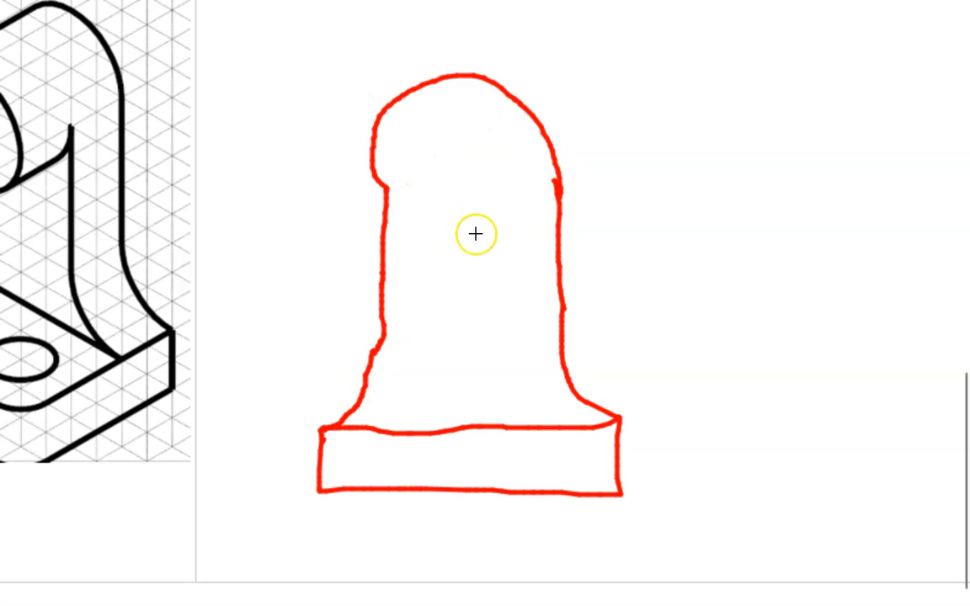
{"action": "left_click", "coordinate": [25, 583]}
Step: Switch back to Fusion 360 and start a new sketch on the back face of the base block
{"action": "left_click", "coordinate": [326, 599]}
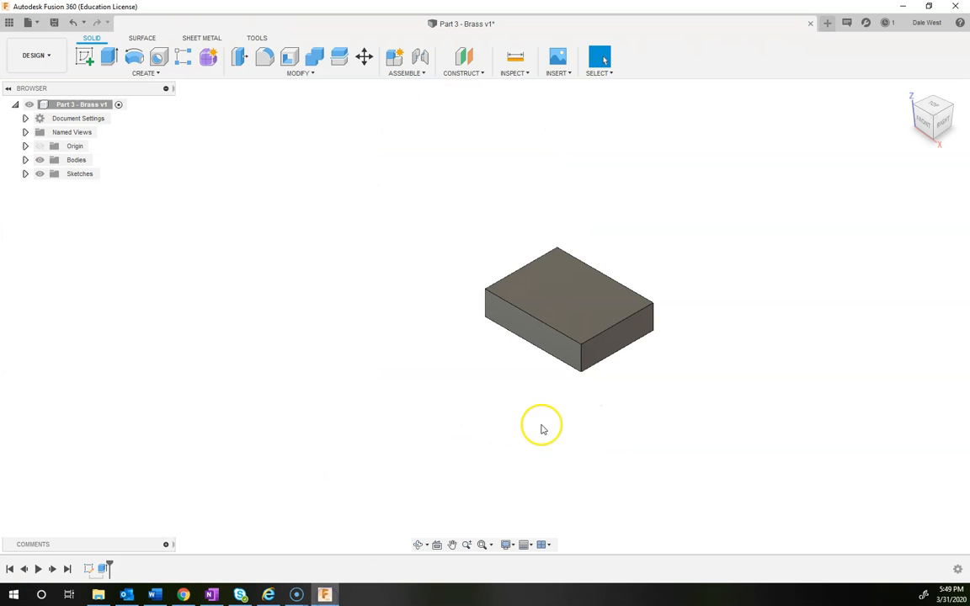
{"action": "left_click", "coordinate": [85, 59]}
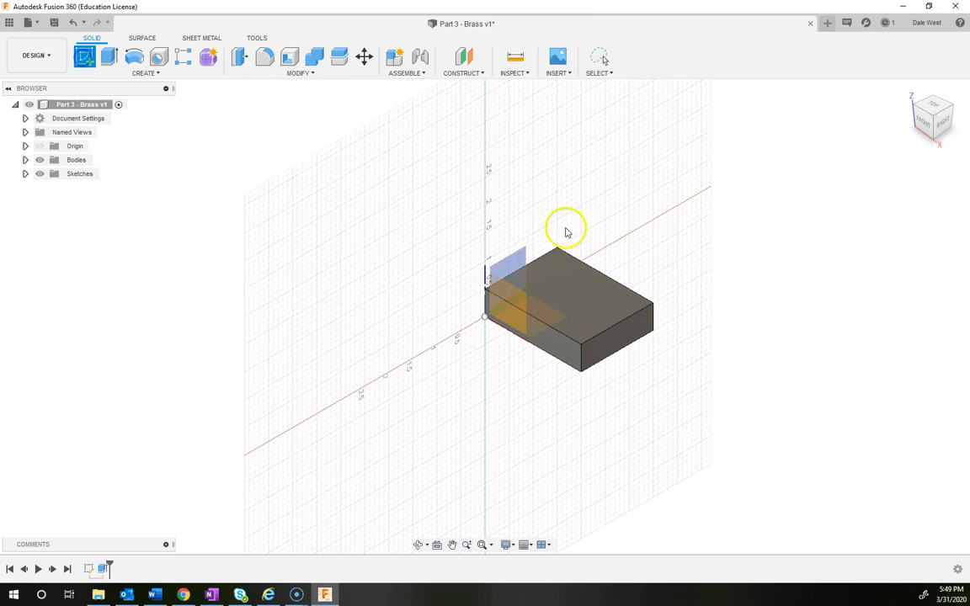
{"action": "middle_click_drag", "start_coordinate": [735, 342], "coordinate": [640, 342], "text": "shift"}
{"action": "left_click", "coordinate": [619, 327]}
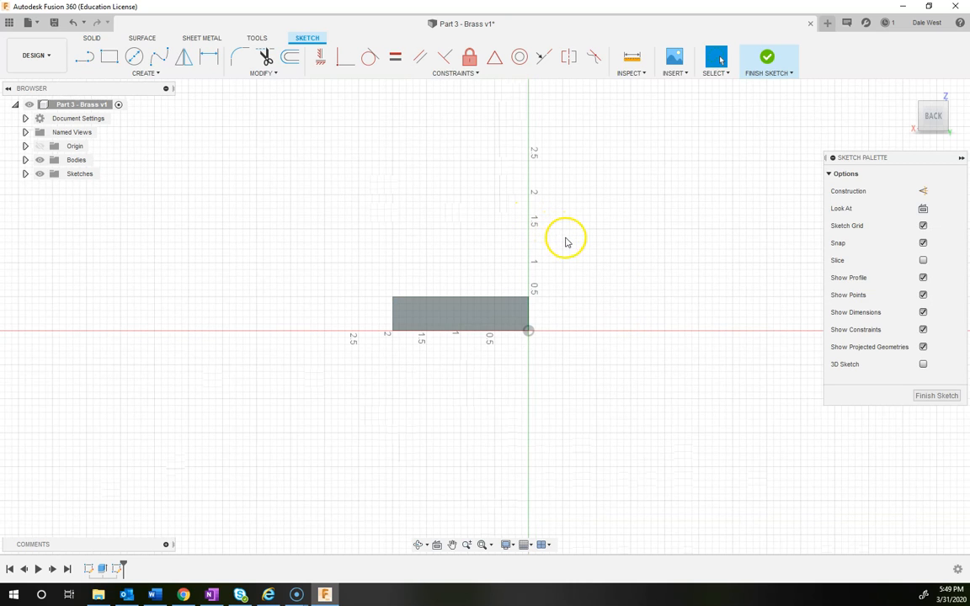
{"action": "scroll", "coordinate": [413, 290], "scroll_direction": "up", "scroll_amount": 3}
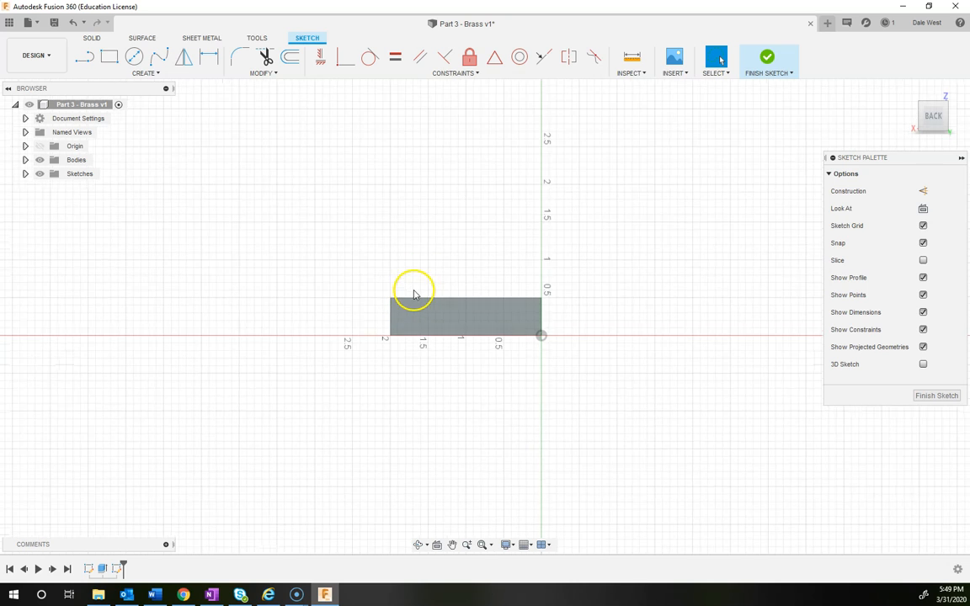
{"action": "scroll", "coordinate": [491, 284], "scroll_direction": "up", "scroll_amount": 1}
{"action": "middle_click_drag", "start_coordinate": [498, 212], "coordinate": [439, 252]}
{"action": "left_click", "coordinate": [142, 74]}
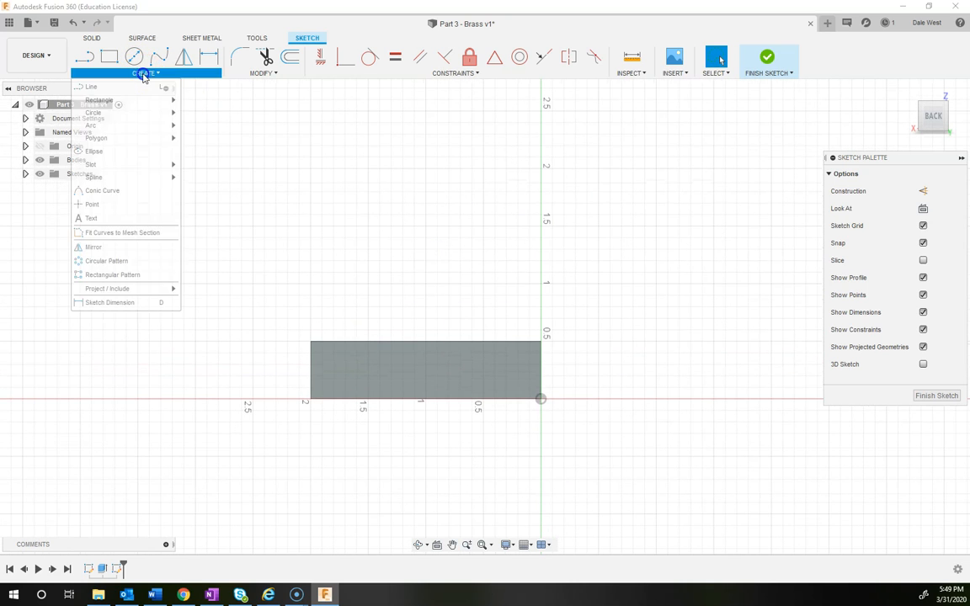
{"action": "mouse_move", "coordinate": [131, 128]}
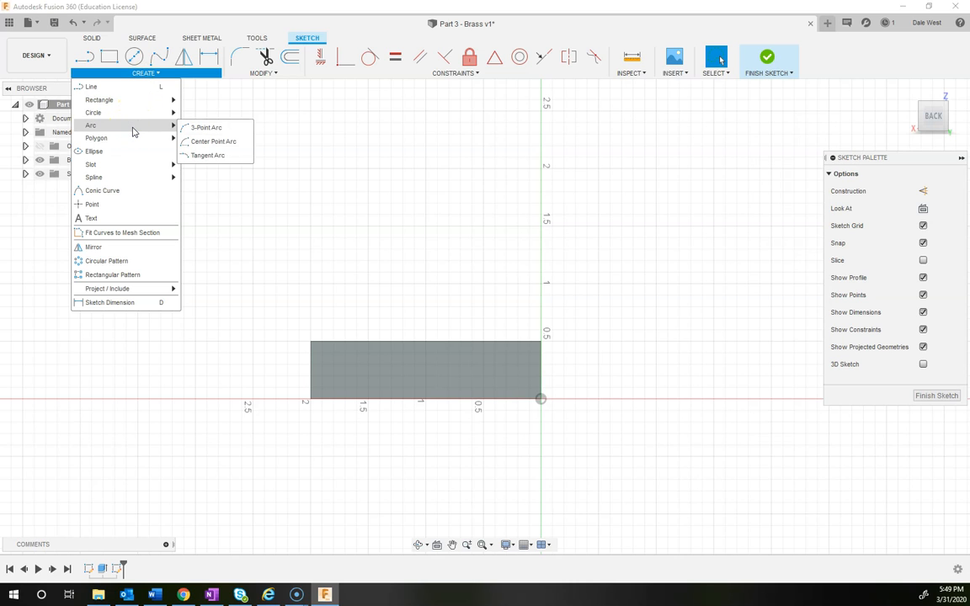
{"action": "left_click", "coordinate": [213, 128]}
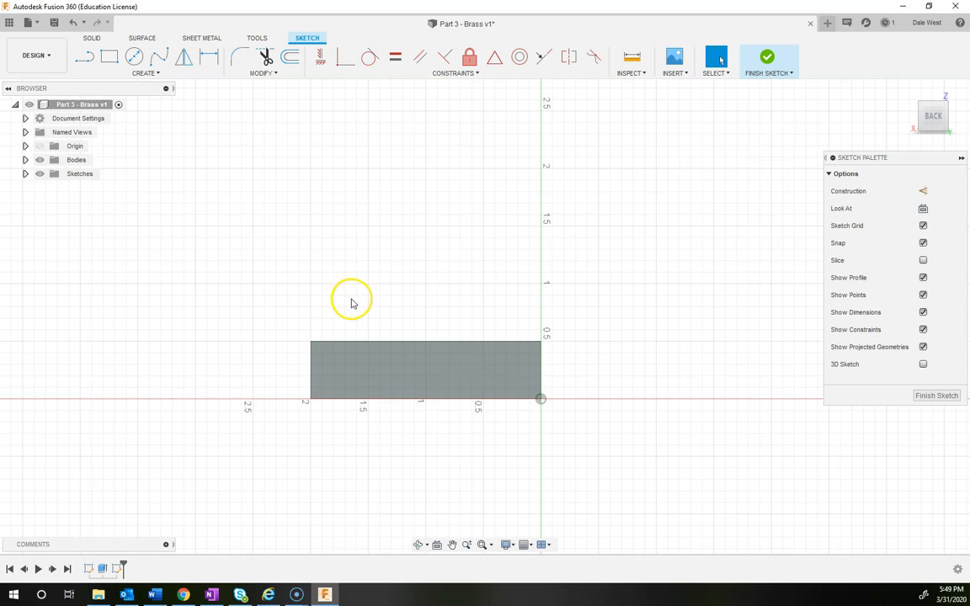
Step: Draw a 0.5 in construction line along the base's top edge from its upper-left corner, consulting the OneNote sketch, and place its dimension below the line
{"action": "left_click", "coordinate": [86, 57]}
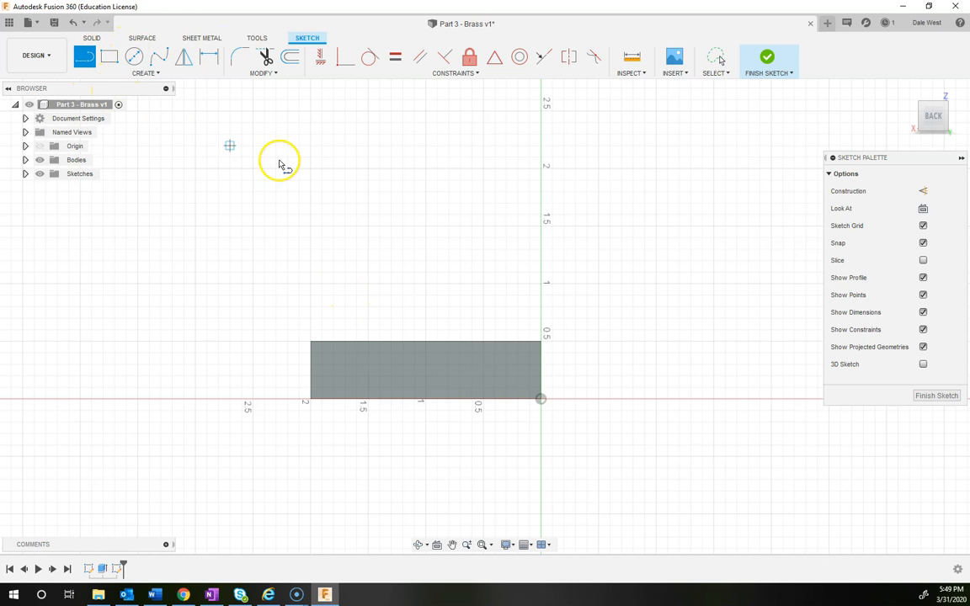
{"action": "left_click", "coordinate": [925, 192]}
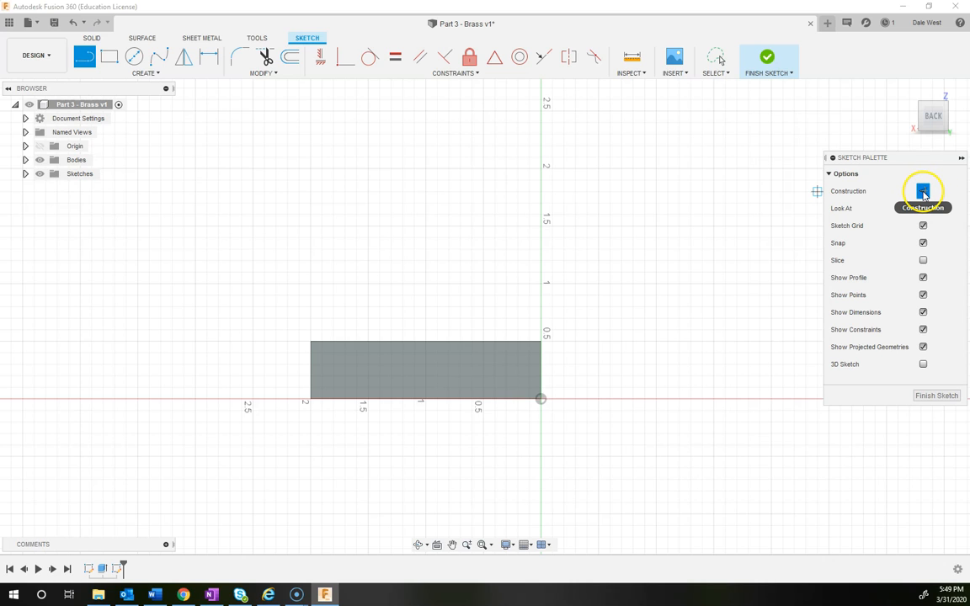
{"action": "left_click", "coordinate": [310, 342]}
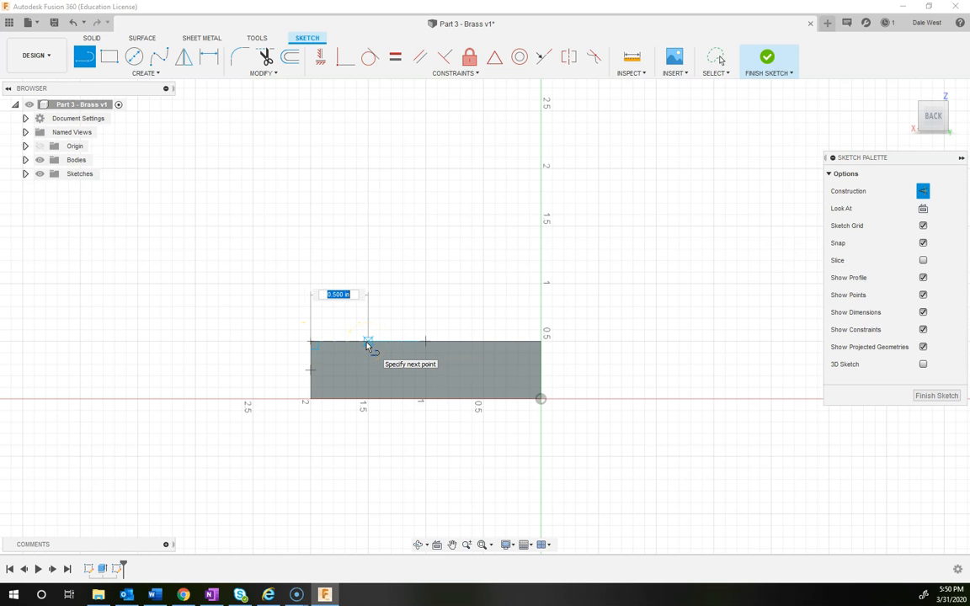
{"action": "left_click", "coordinate": [366, 344]}
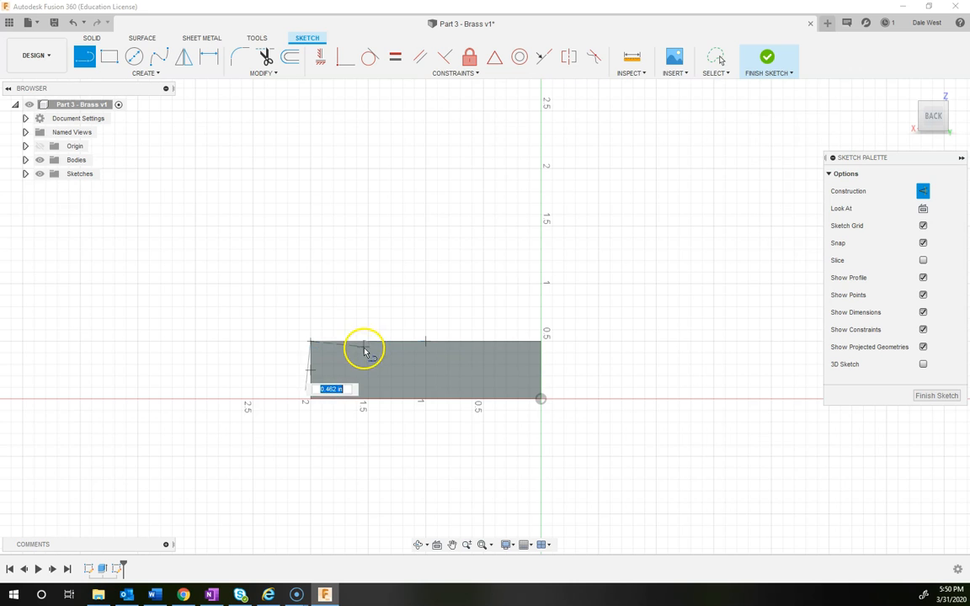
{"action": "left_click", "coordinate": [210, 594]}
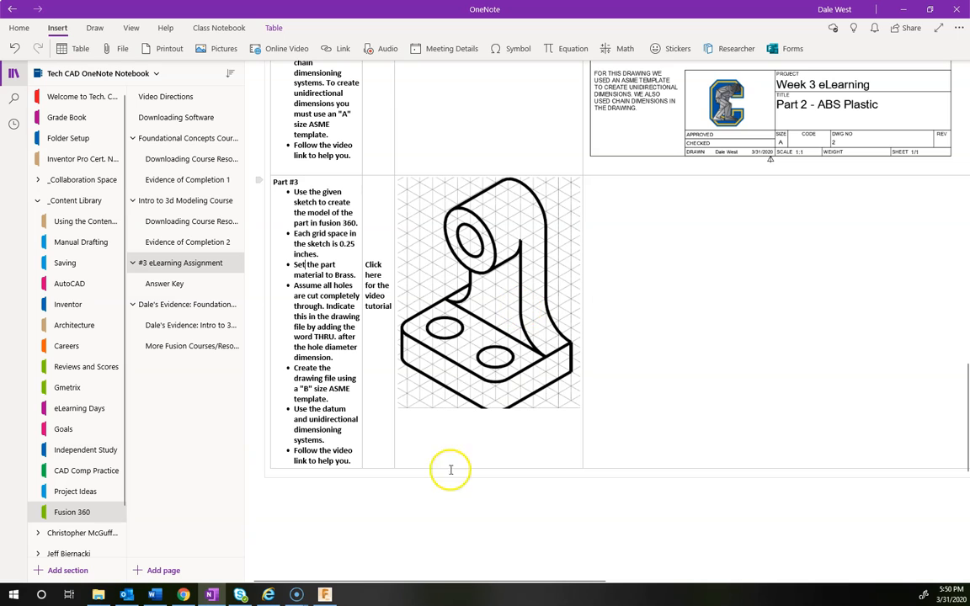
{"action": "left_click", "coordinate": [325, 595]}
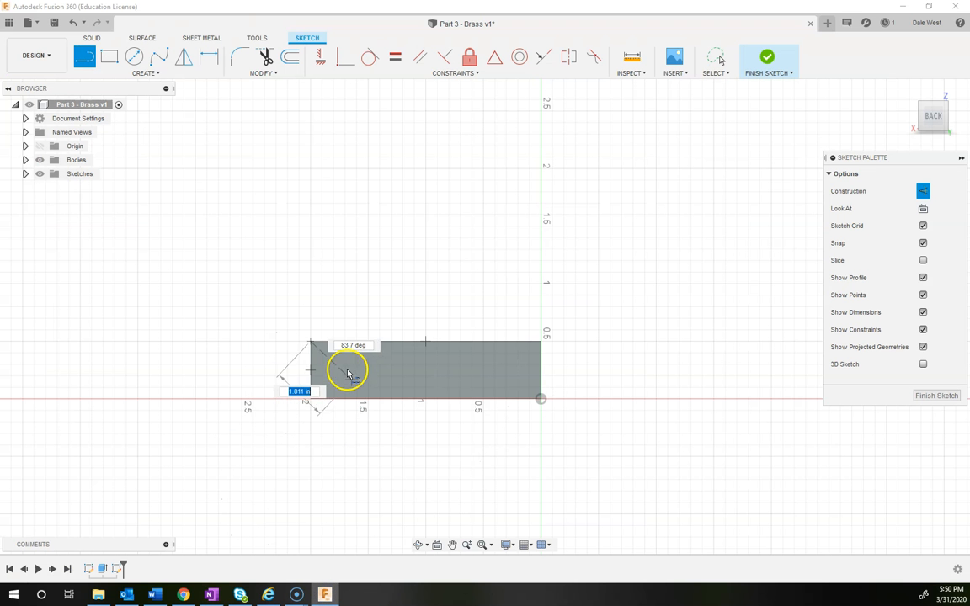
{"action": "type", "text": ".5"}
{"action": "key", "text": "Return"}
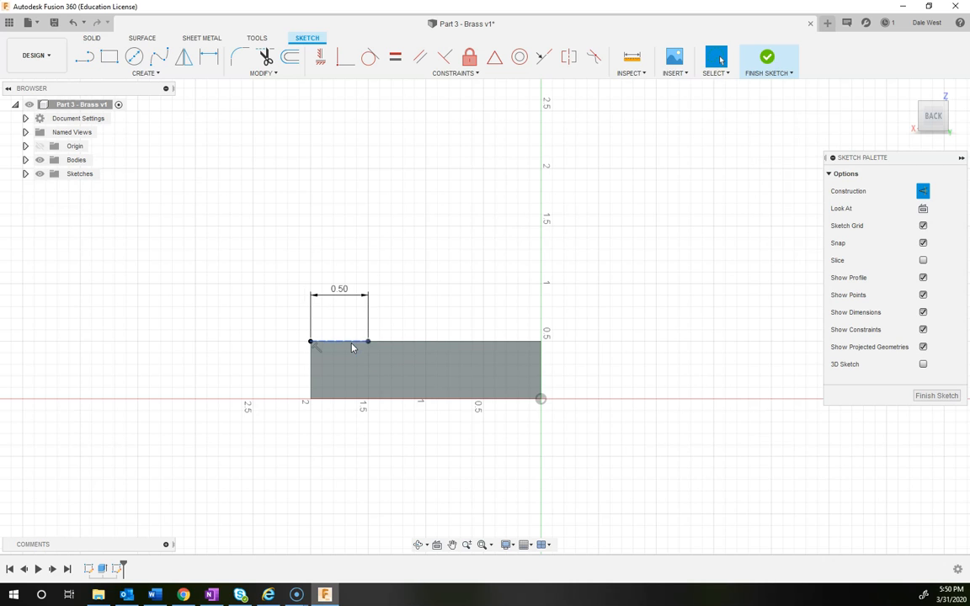
{"action": "left_click_drag", "start_coordinate": [339, 292], "coordinate": [341, 369]}
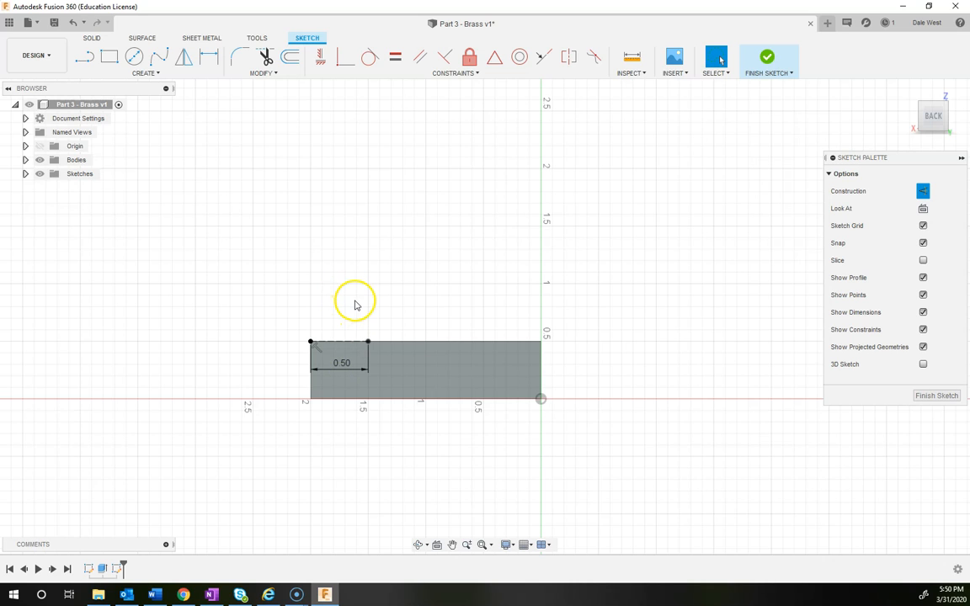
Step: Draw a 0.5 in vertical construction line up from the inner end of the horizontal one and place its dimension beside it
{"action": "key", "text": "l"}
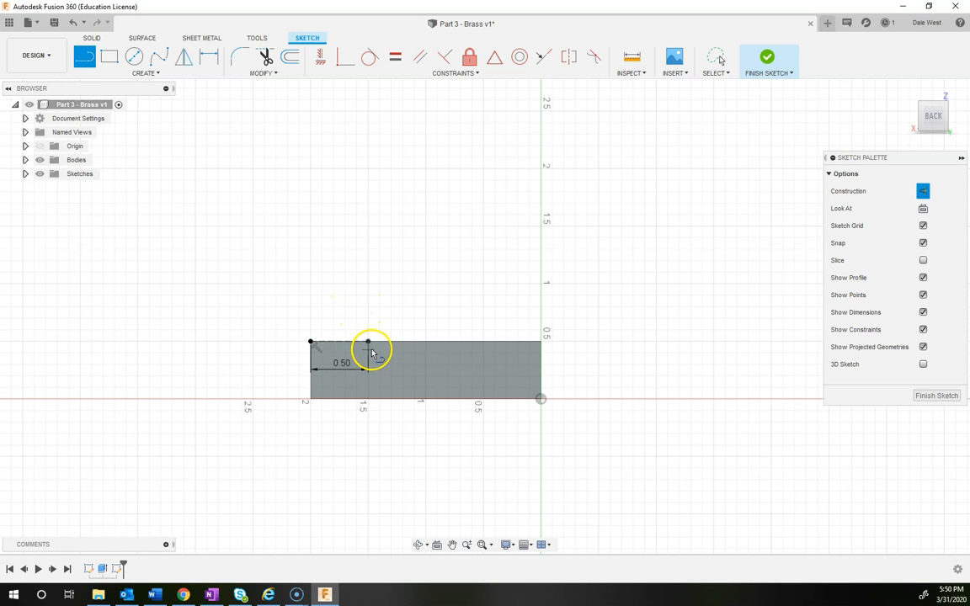
{"action": "left_click", "coordinate": [368, 341]}
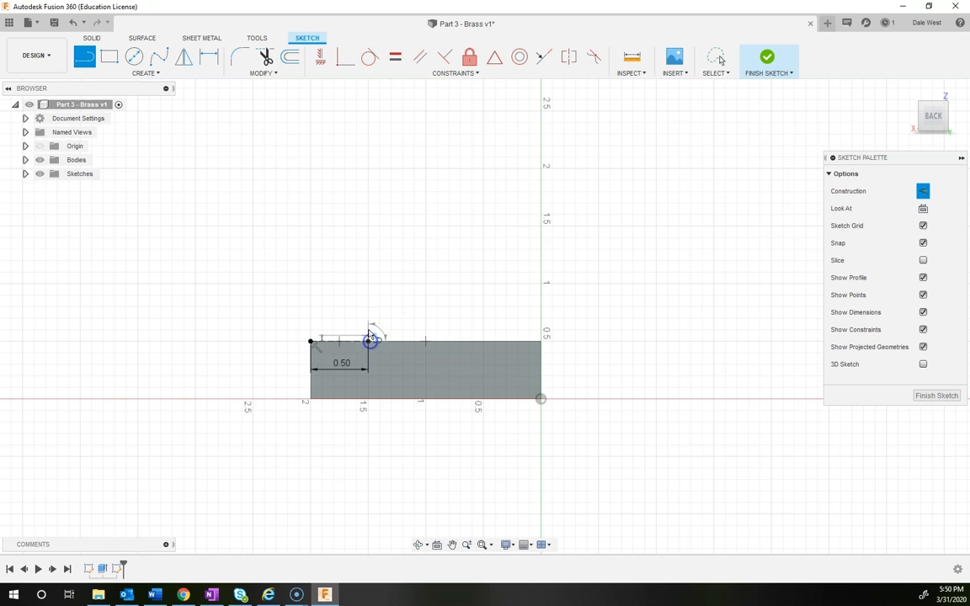
{"action": "left_click", "coordinate": [371, 293]}
{"action": "key", "text": "Escape"}
{"action": "left_click_drag", "start_coordinate": [335, 312], "coordinate": [410, 310]}
{"action": "left_click", "coordinate": [467, 303]}
{"action": "left_click", "coordinate": [369, 311]}
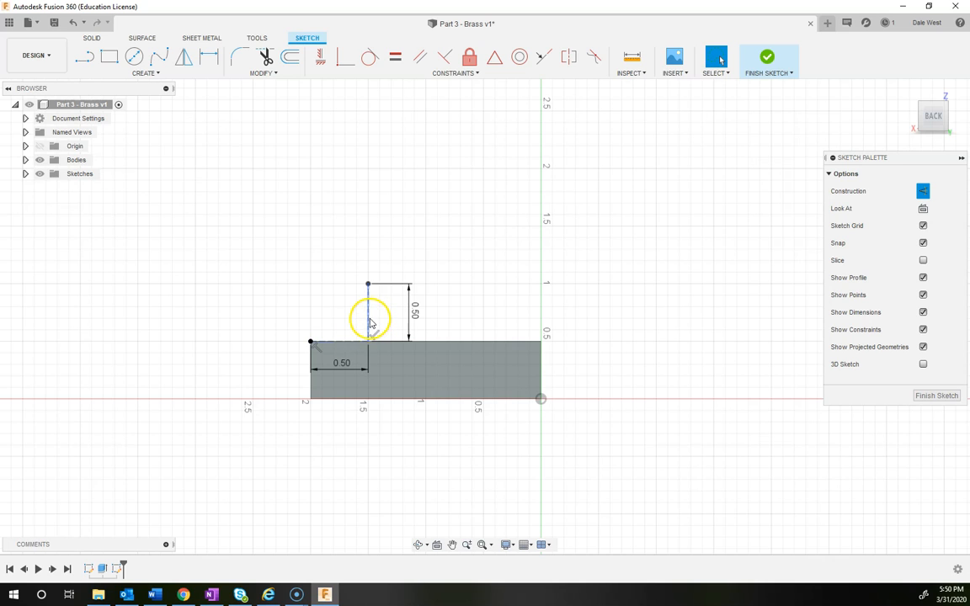
Step: With construction mode off, draw a concave 3-point arc from the base's upper-left corner to the top of the vertical construction line
{"action": "left_click", "coordinate": [857, 191]}
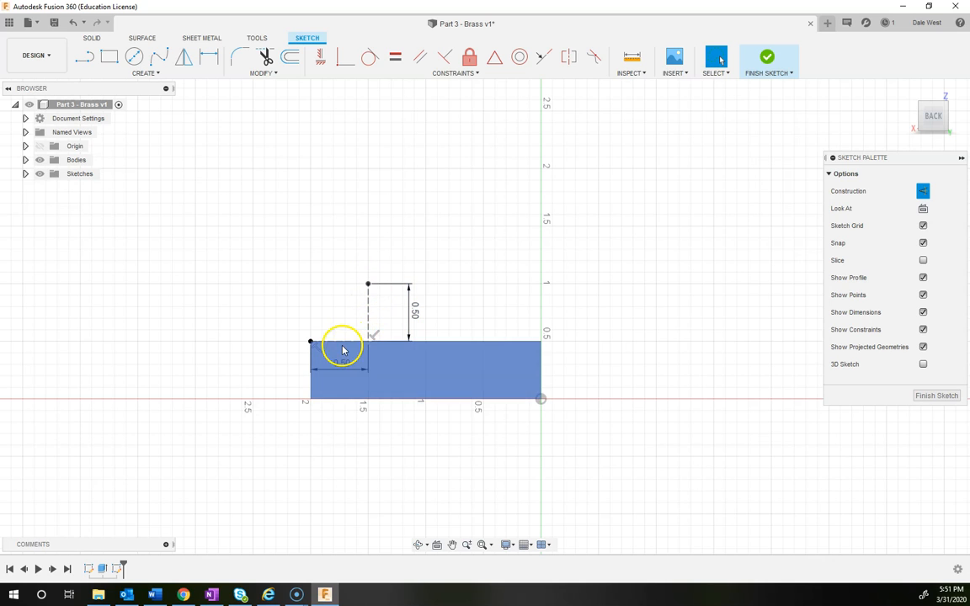
{"action": "left_click", "coordinate": [924, 192]}
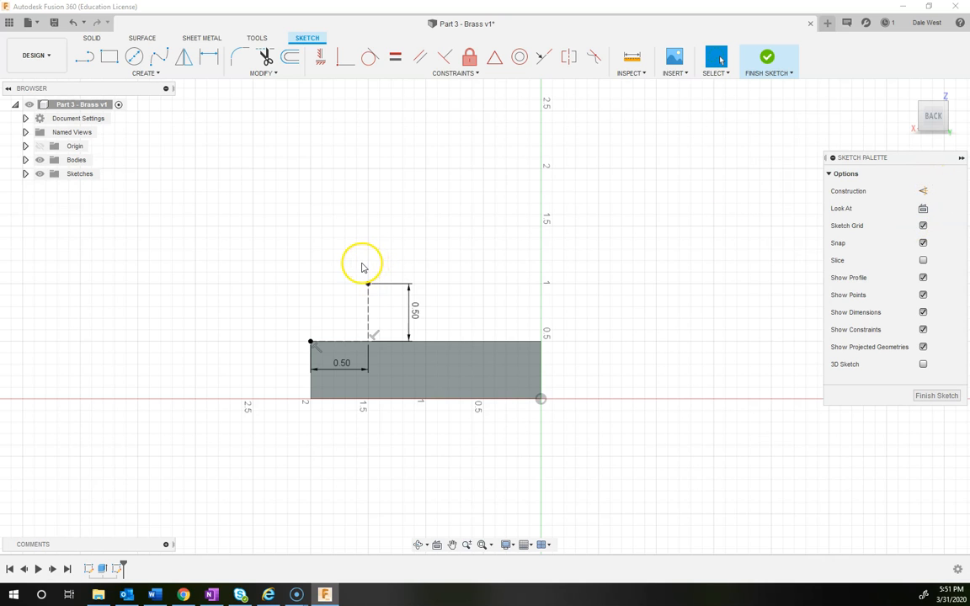
{"action": "left_click", "coordinate": [145, 74]}
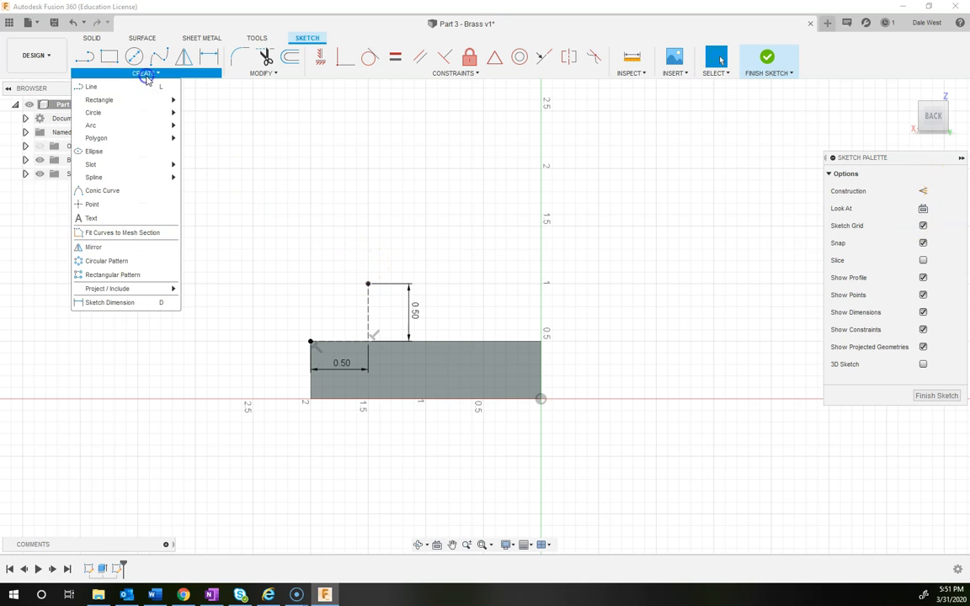
{"action": "mouse_move", "coordinate": [128, 126]}
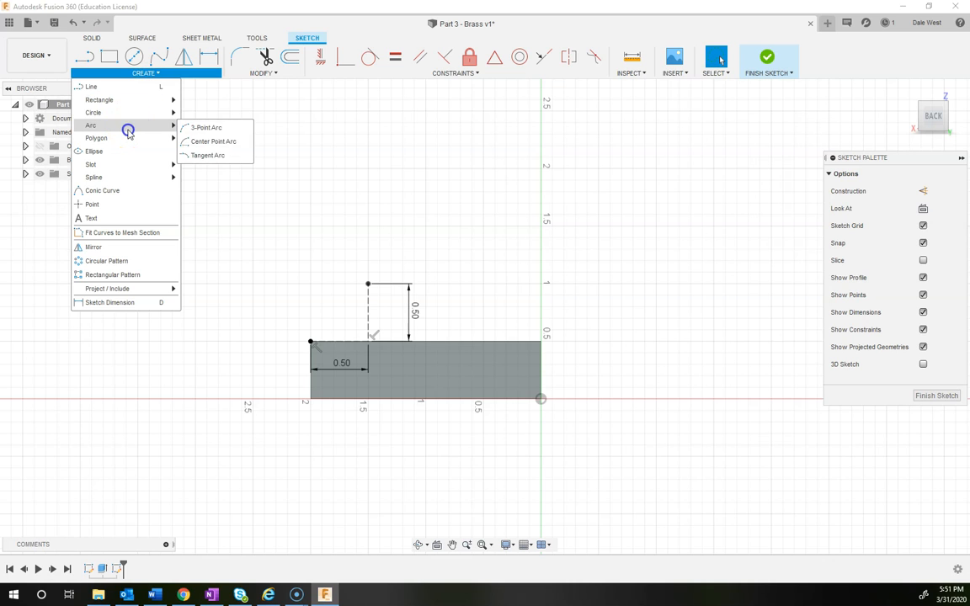
{"action": "left_click", "coordinate": [189, 128]}
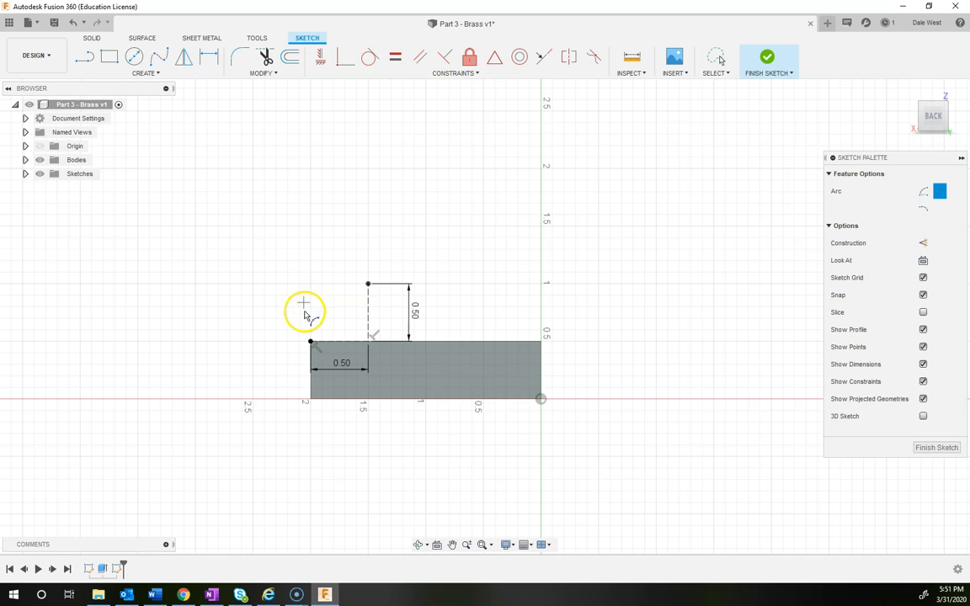
{"action": "left_click", "coordinate": [311, 343]}
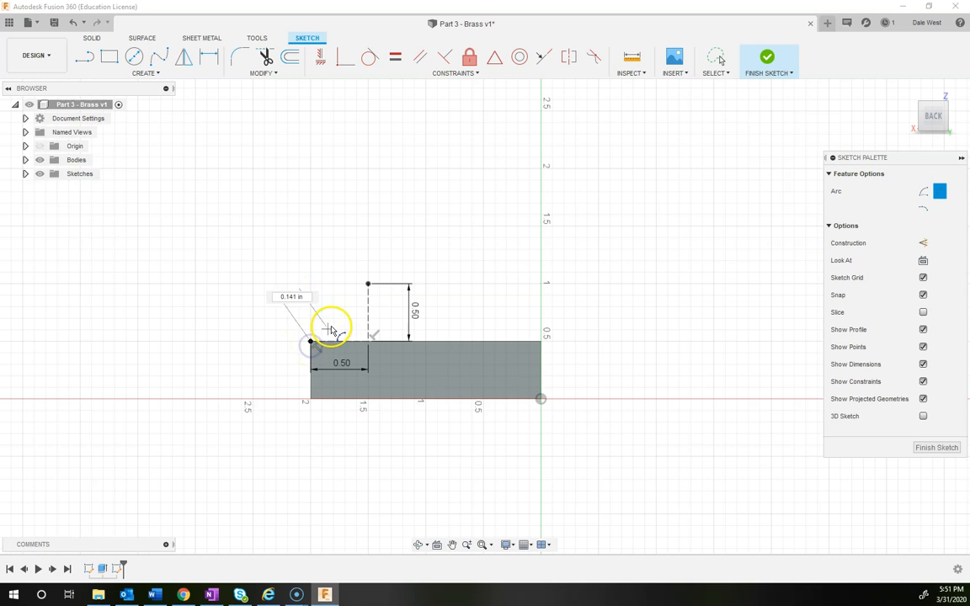
{"action": "left_click", "coordinate": [367, 285]}
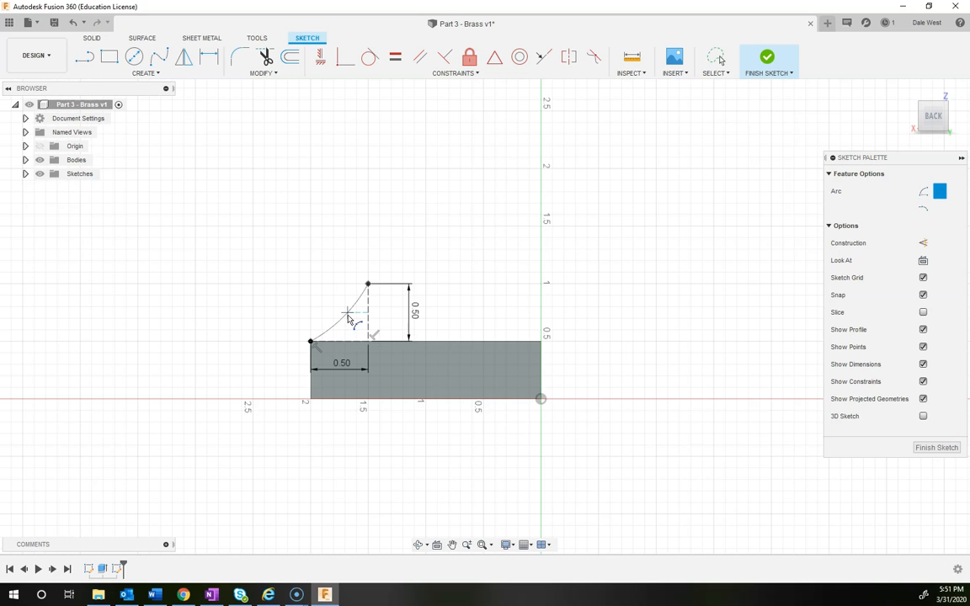
{"action": "left_click", "coordinate": [346, 316]}
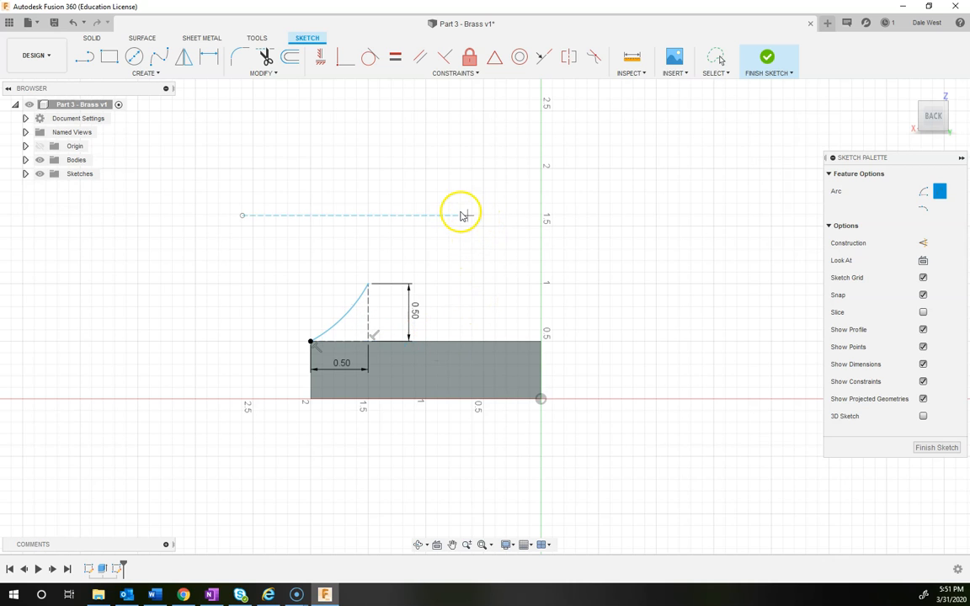
{"action": "key", "text": "Escape"}
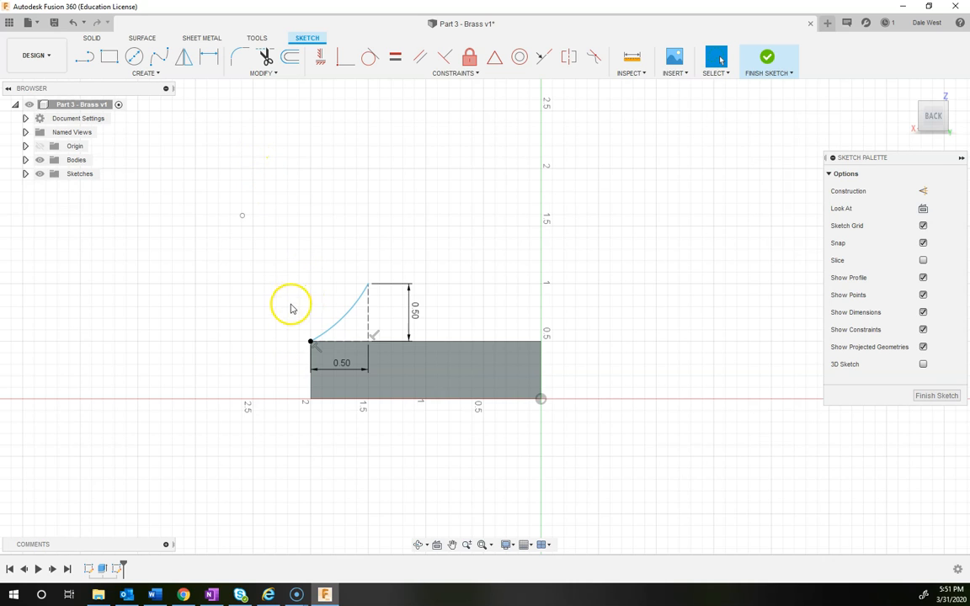
Step: Dimension the arc's radius as 0.5 in
{"action": "left_click", "coordinate": [209, 56]}
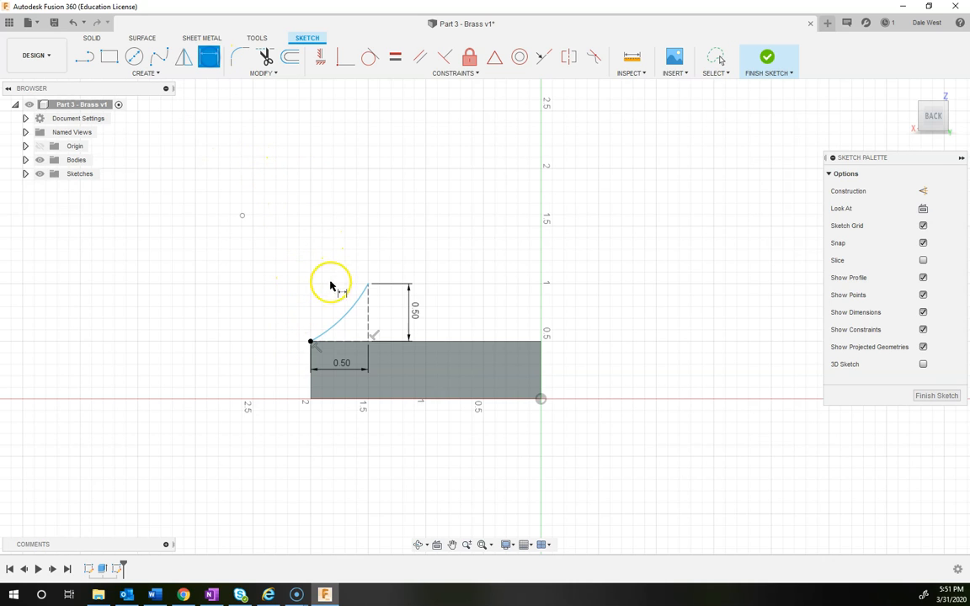
{"action": "left_click", "coordinate": [349, 315]}
{"action": "left_click", "coordinate": [296, 281]}
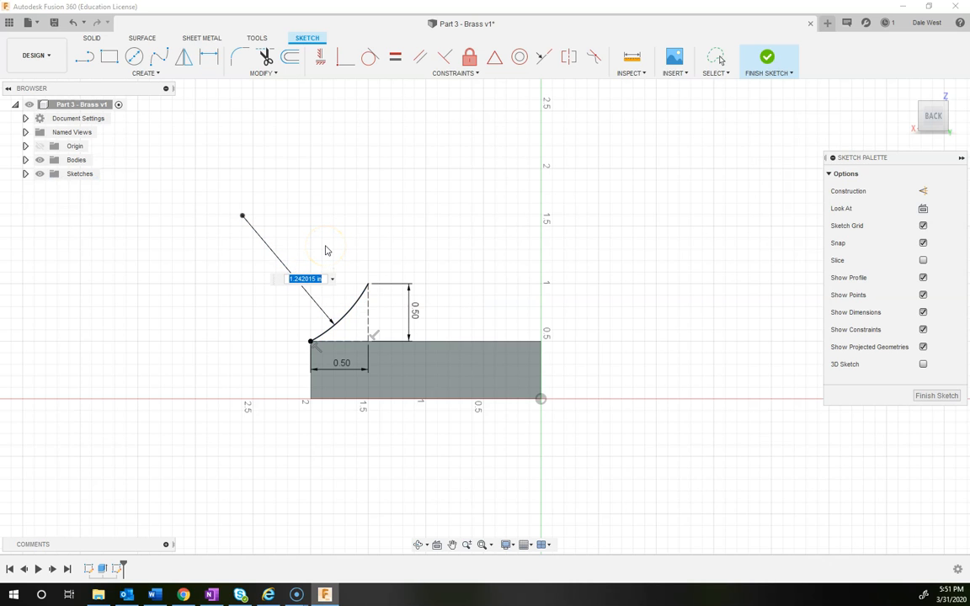
{"action": "key", "text": "Return"}
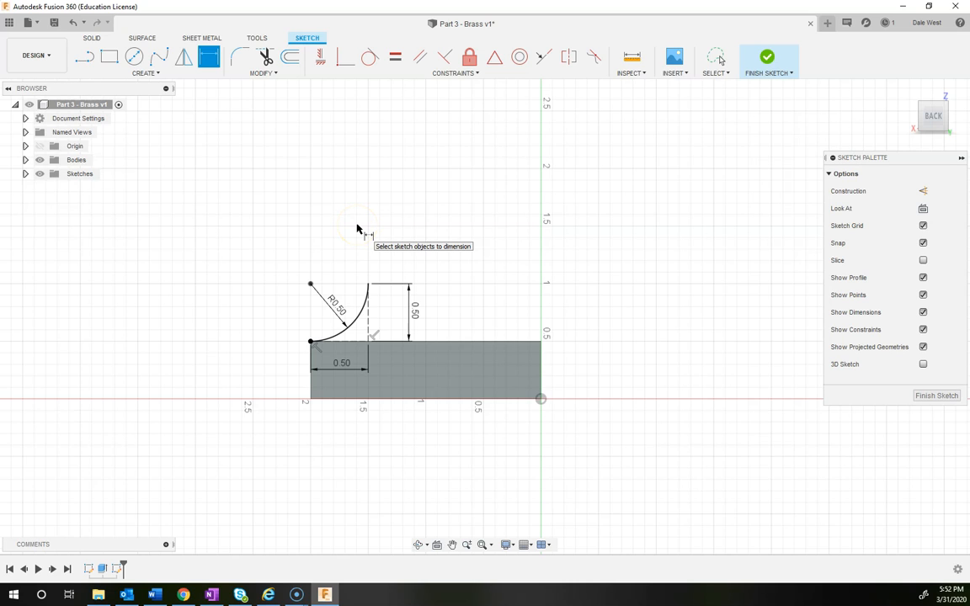
{"action": "key", "text": "Escape"}
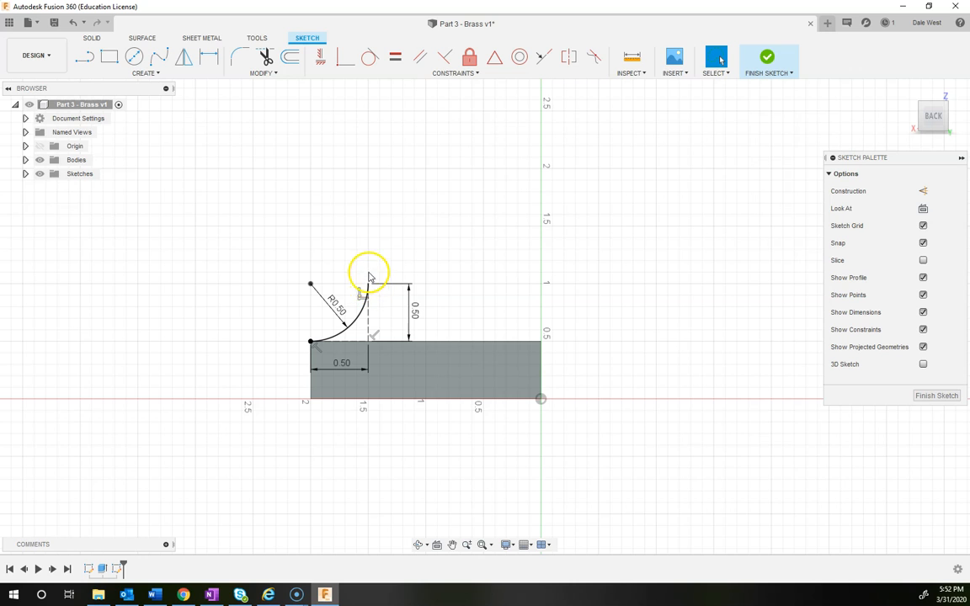
Step: Draw a 1.25 in vertical line up from the arc's upper end, consulting the Part #3 sketch in OneNote for the height
{"action": "left_click", "coordinate": [211, 594]}
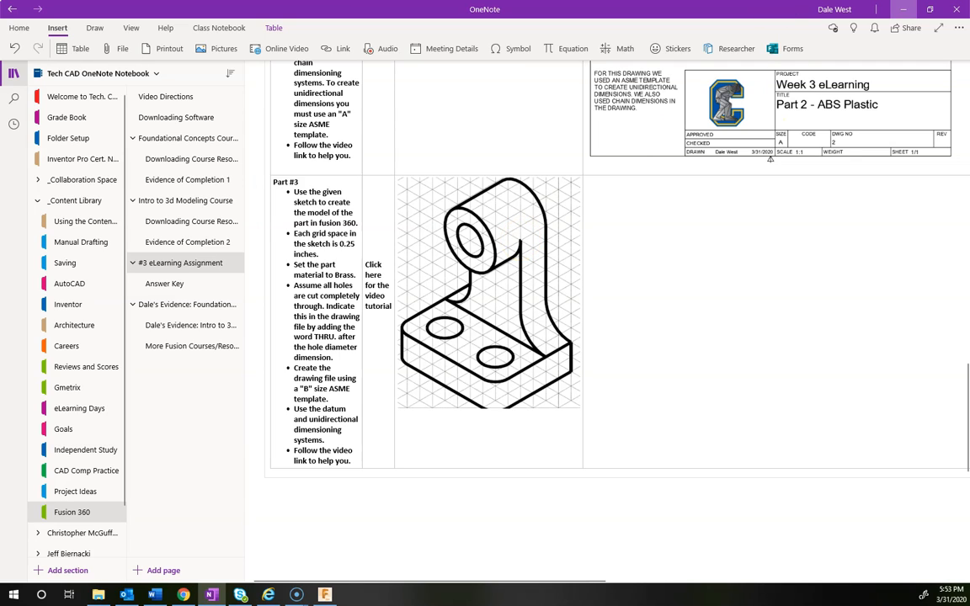
{"action": "left_click", "coordinate": [905, 9]}
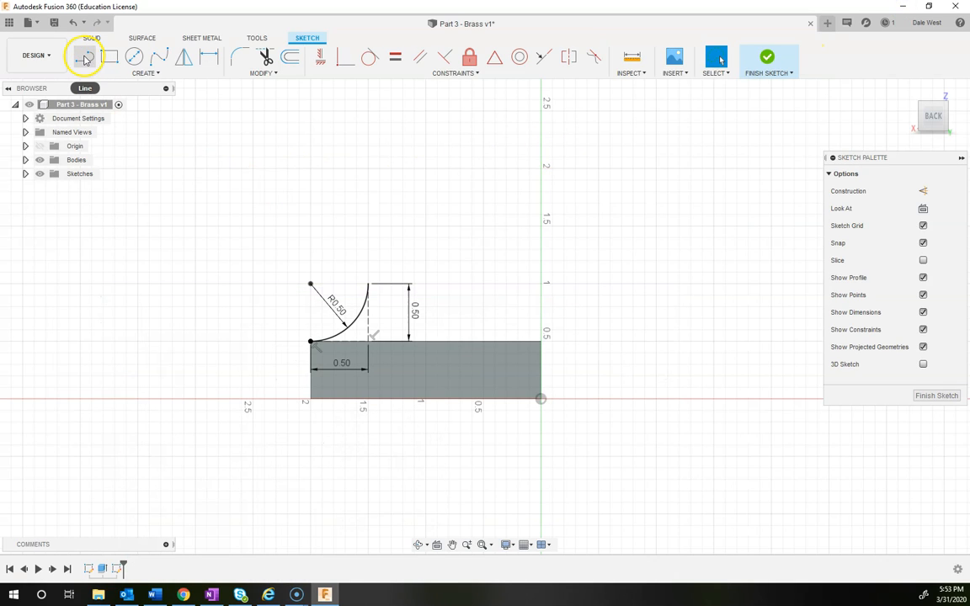
{"action": "left_click", "coordinate": [83, 57]}
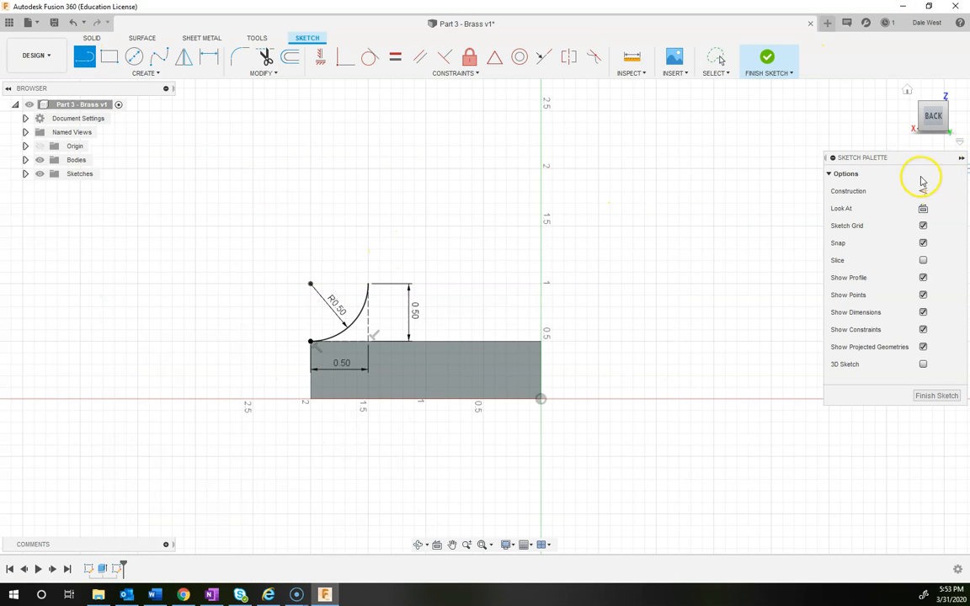
{"action": "left_click", "coordinate": [368, 284]}
{"action": "type", "text": "1.25"}
{"action": "key", "text": "Return"}
{"action": "key", "text": "Escape"}
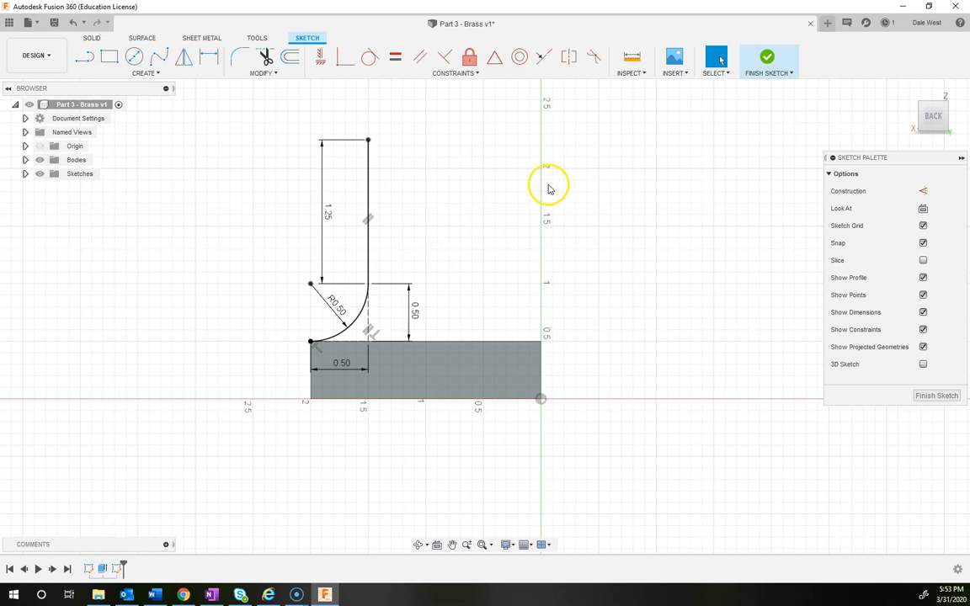
Step: Draw a vertical construction centerline through the base from the midpoint of its top edge to the midpoint of its bottom edge
{"action": "middle_click_drag", "start_coordinate": [522, 251], "coordinate": [496, 277]}
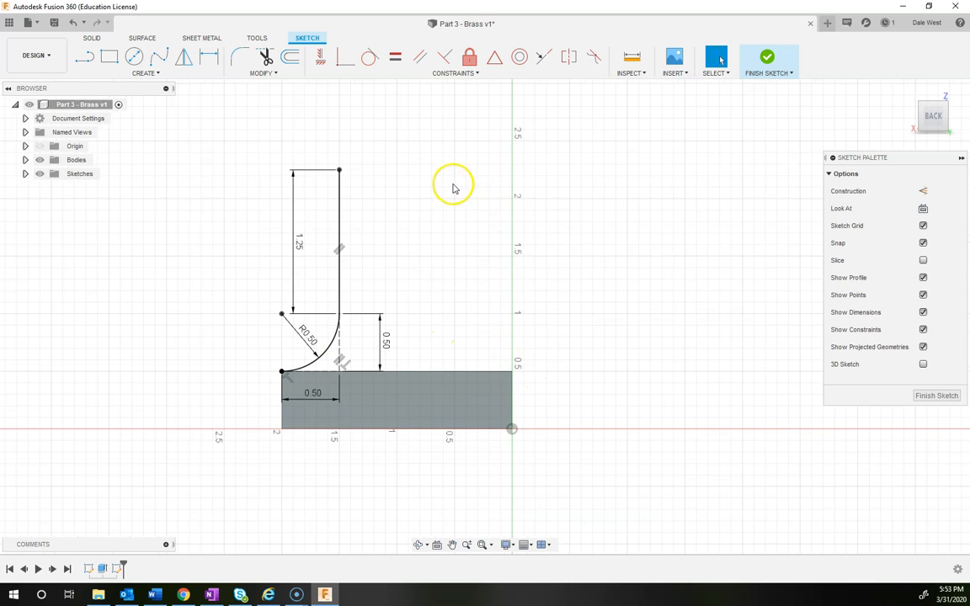
{"action": "left_click", "coordinate": [83, 59]}
{"action": "left_click", "coordinate": [924, 191]}
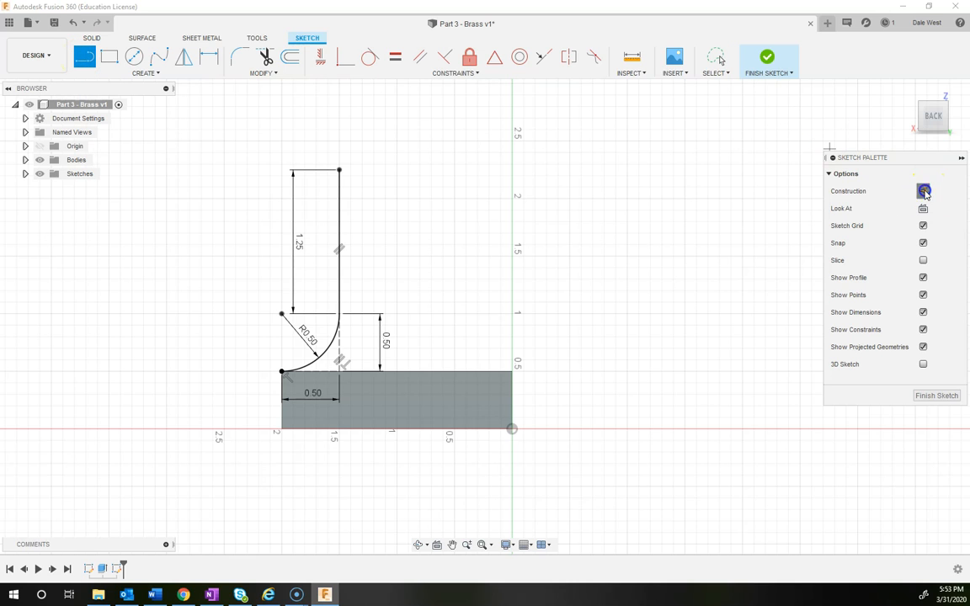
{"action": "left_click", "coordinate": [396, 373]}
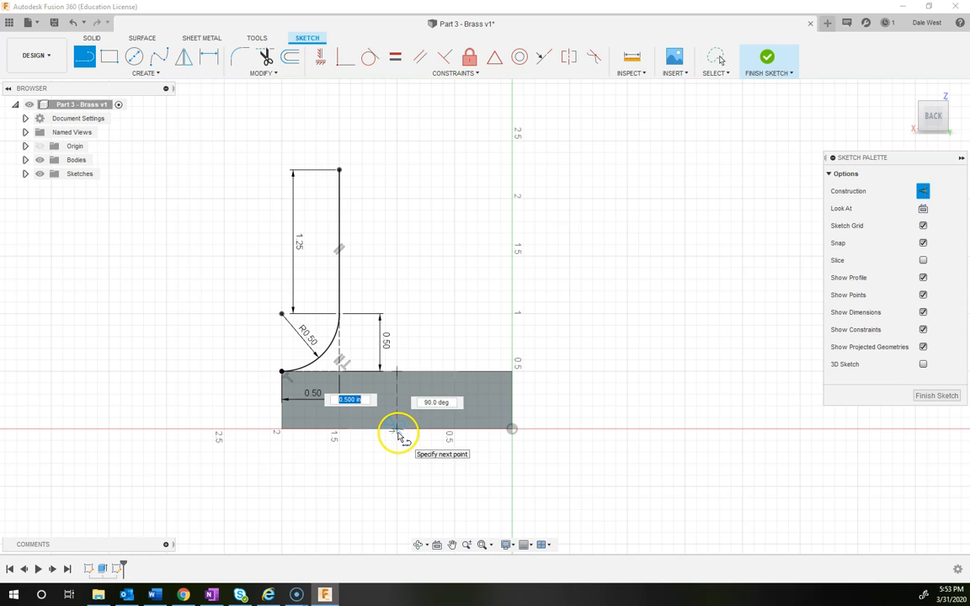
{"action": "left_click", "coordinate": [397, 429]}
{"action": "key", "text": "Escape"}
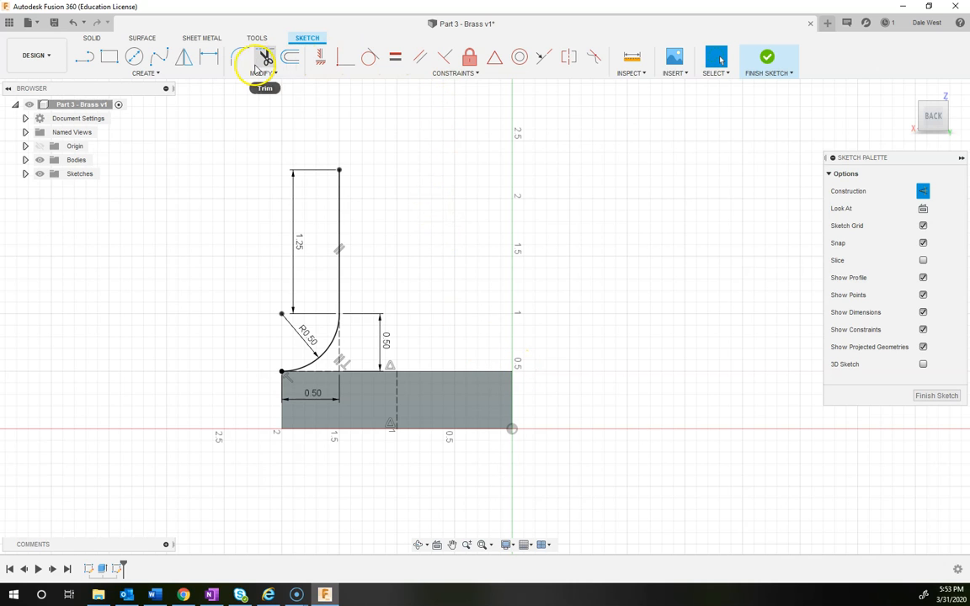
Step: Mirror the 0.5 in arc and the 1.25 in vertical line about the base's vertical construction centerline
{"action": "left_click", "coordinate": [183, 61]}
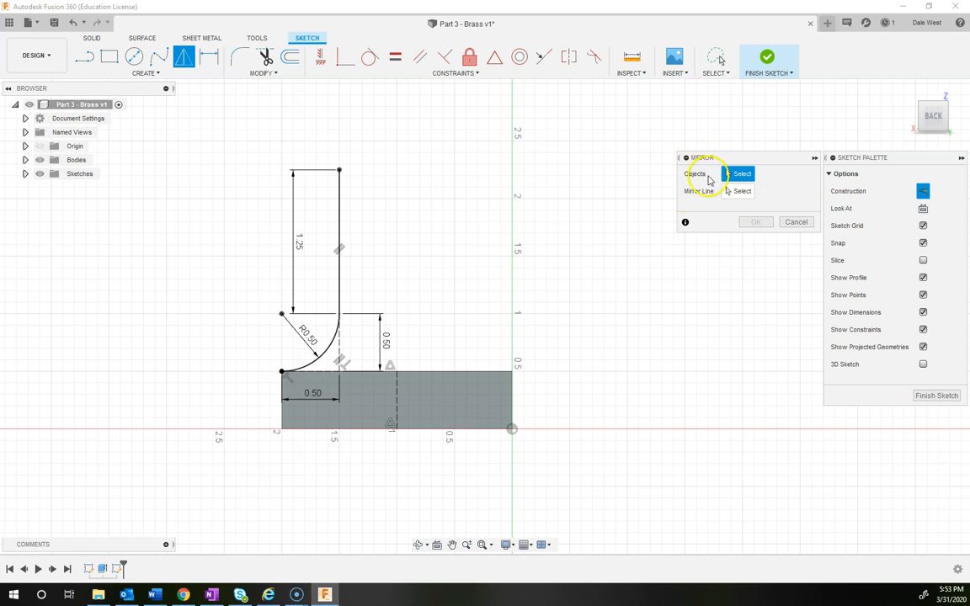
{"action": "left_click", "coordinate": [323, 350]}
{"action": "left_click", "coordinate": [338, 295]}
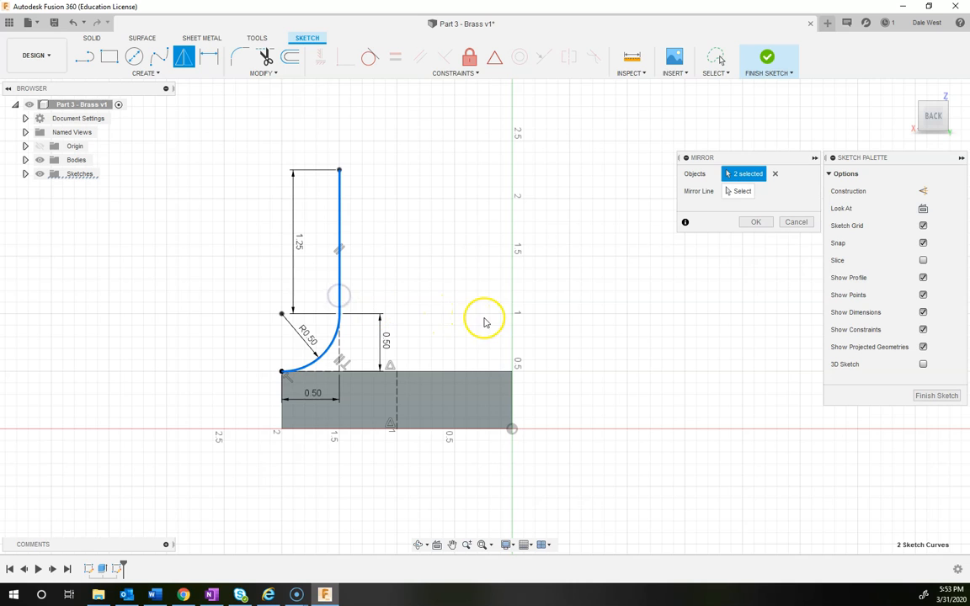
{"action": "left_click", "coordinate": [741, 193]}
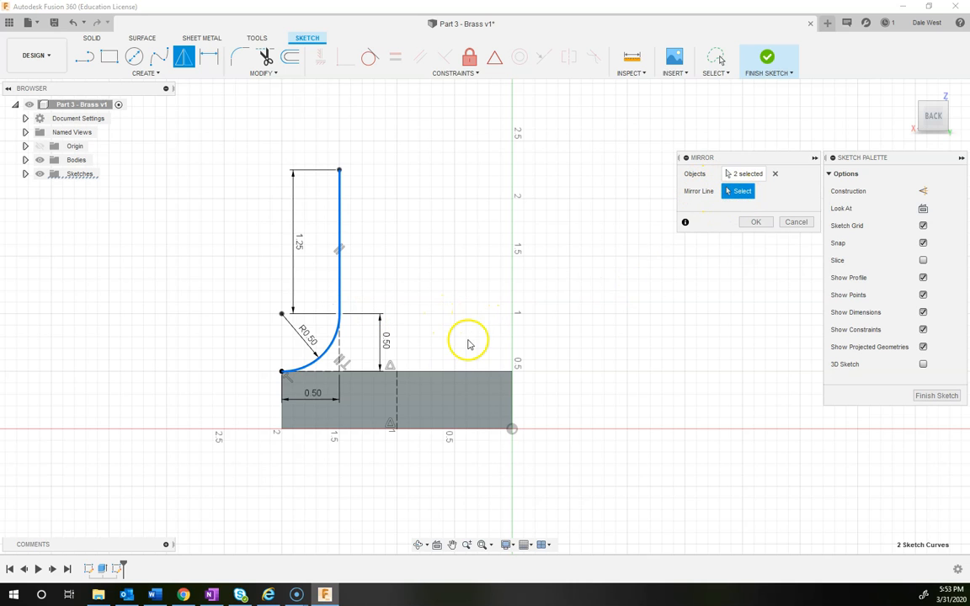
{"action": "left_click", "coordinate": [397, 402]}
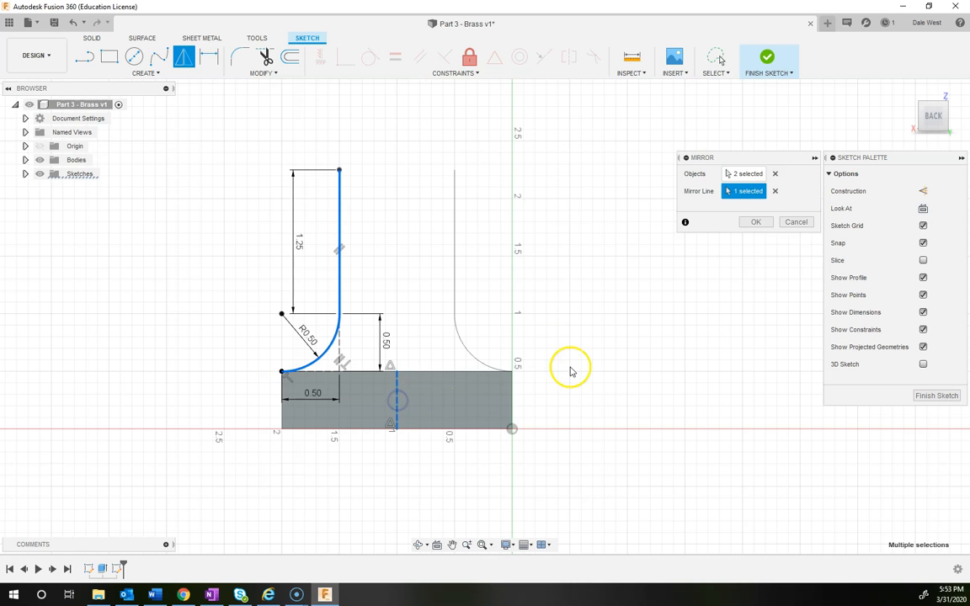
{"action": "left_click", "coordinate": [754, 224]}
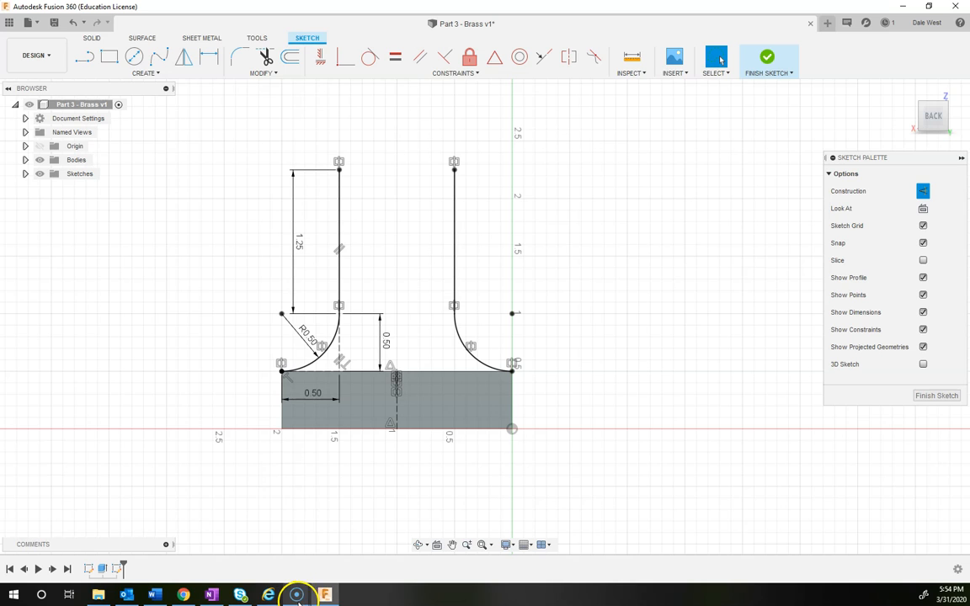
Step: Draw a horizontal construction line joining the upper ends of the two vertical lines
{"action": "mouse_move", "coordinate": [298, 595]}
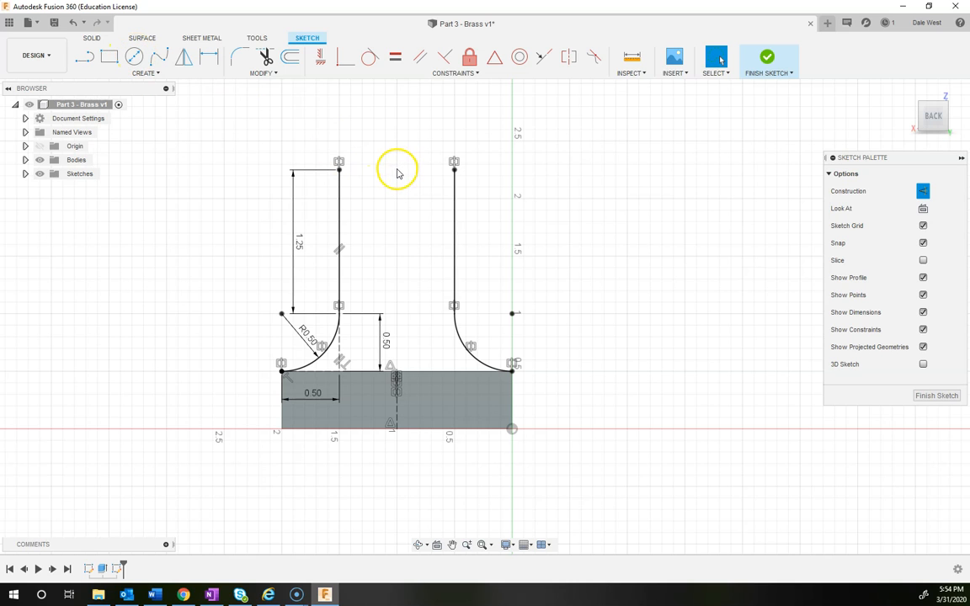
{"action": "left_click", "coordinate": [84, 59]}
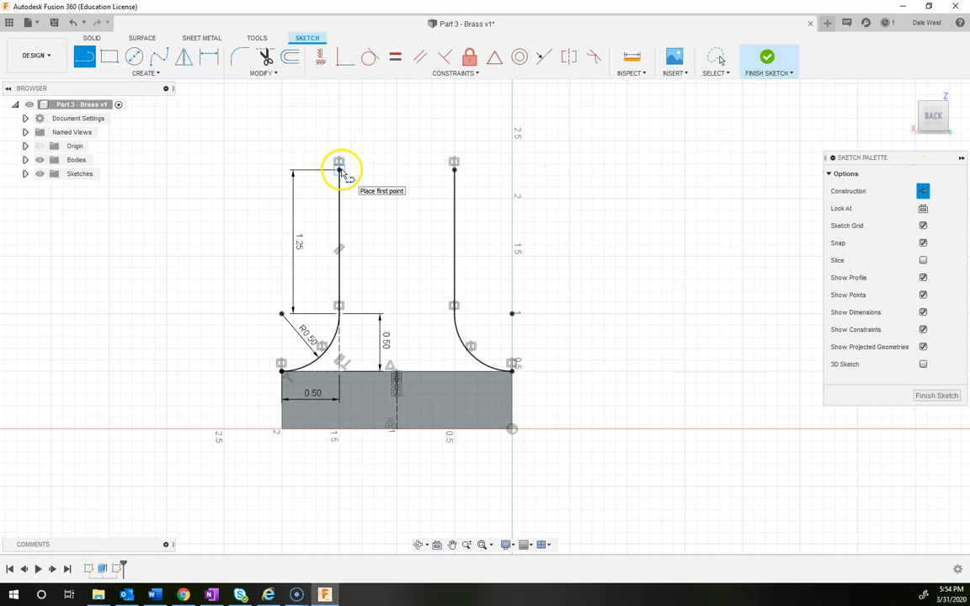
{"action": "left_click_drag", "start_coordinate": [339, 169], "coordinate": [454, 169]}
{"action": "key", "text": "Escape"}
{"action": "left_click", "coordinate": [390, 171]}
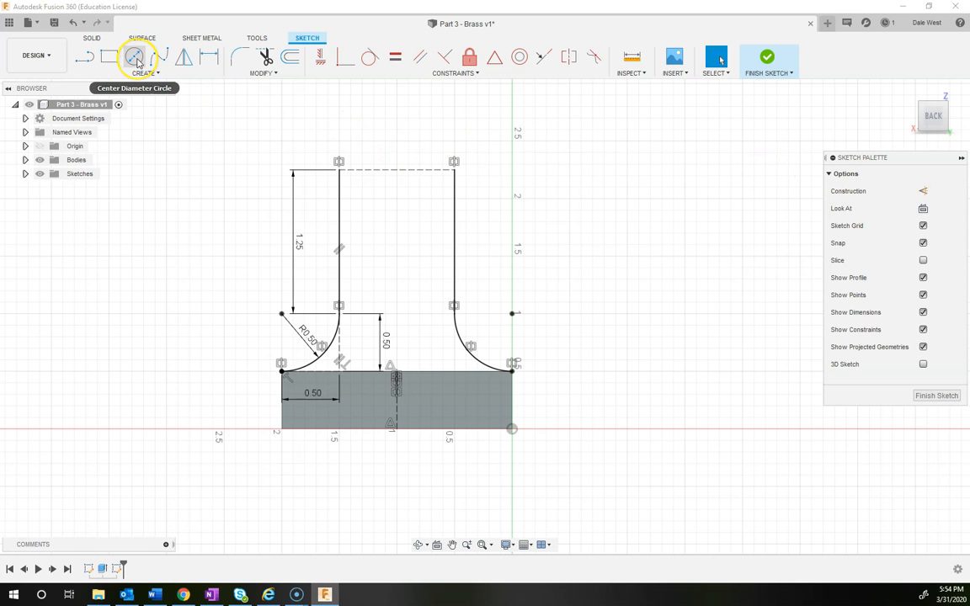
Step: Draw a 1 in diameter center-diameter circle from the midpoint of the horizontal construction line out to the vertical line's upper end
{"action": "left_click", "coordinate": [135, 58]}
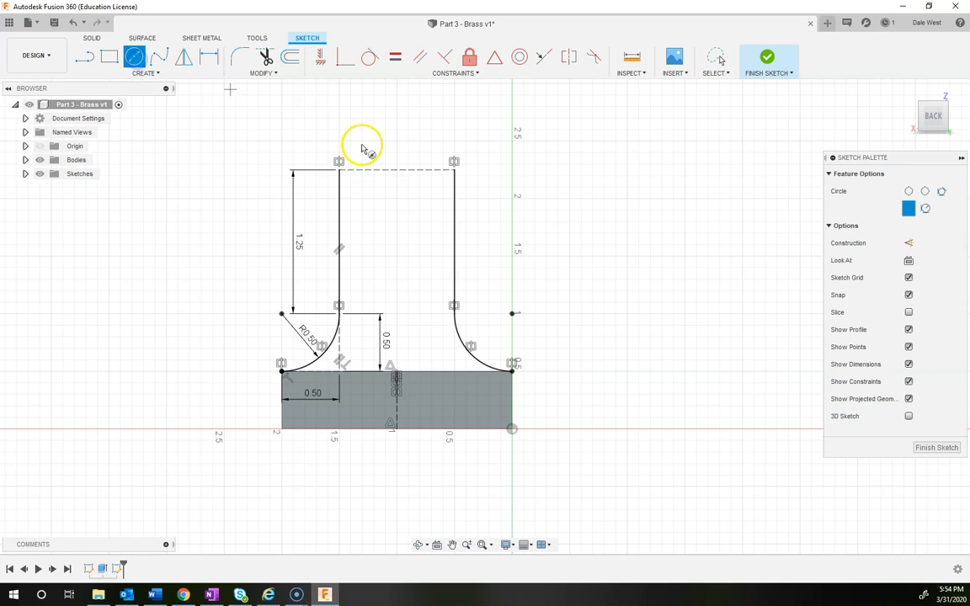
{"action": "left_click", "coordinate": [396, 171]}
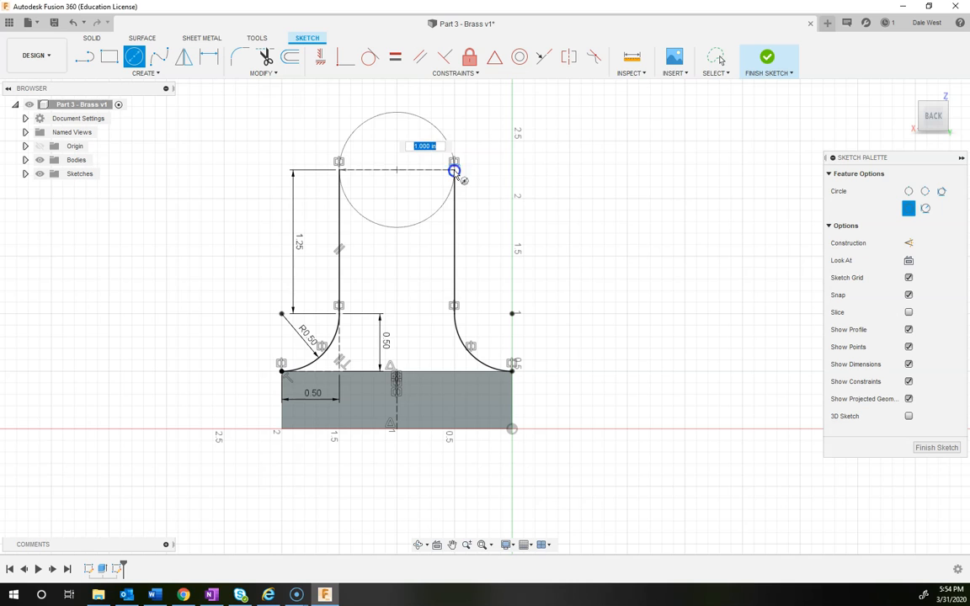
{"action": "left_click", "coordinate": [455, 170]}
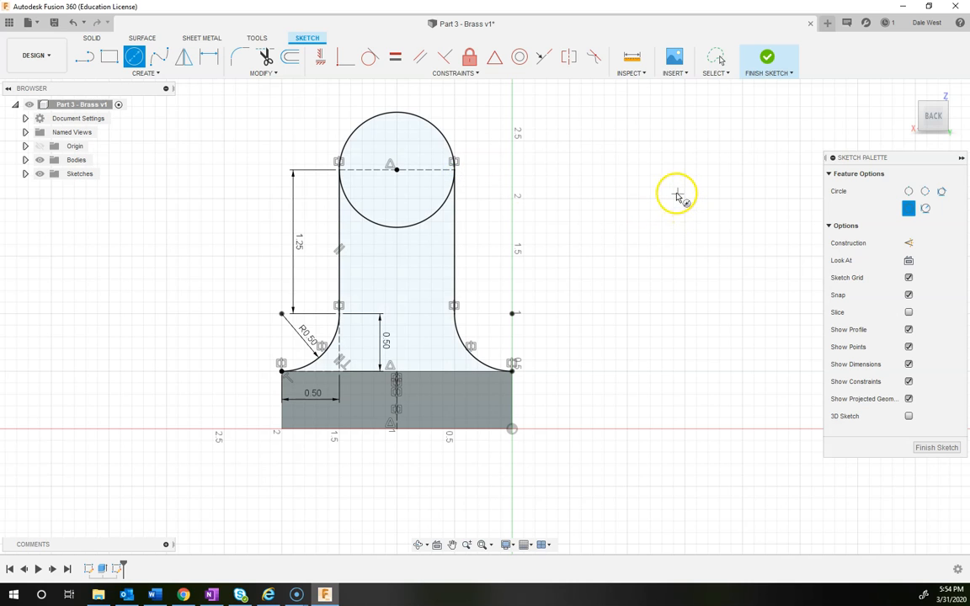
{"action": "key", "text": "Escape"}
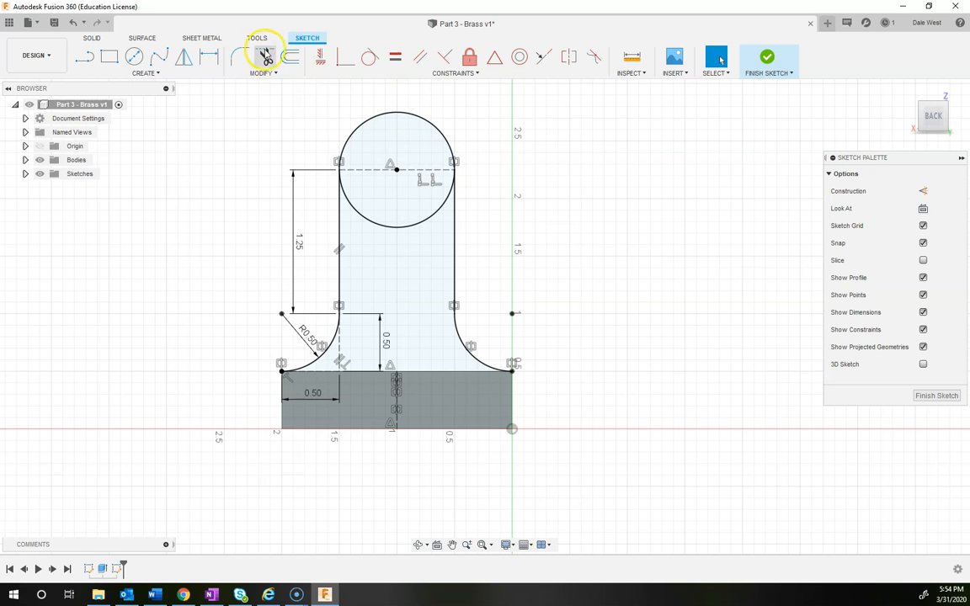
Step: Trim away the lower half of the circle to leave a rounded top, and finish the sketch
{"action": "left_click", "coordinate": [266, 57]}
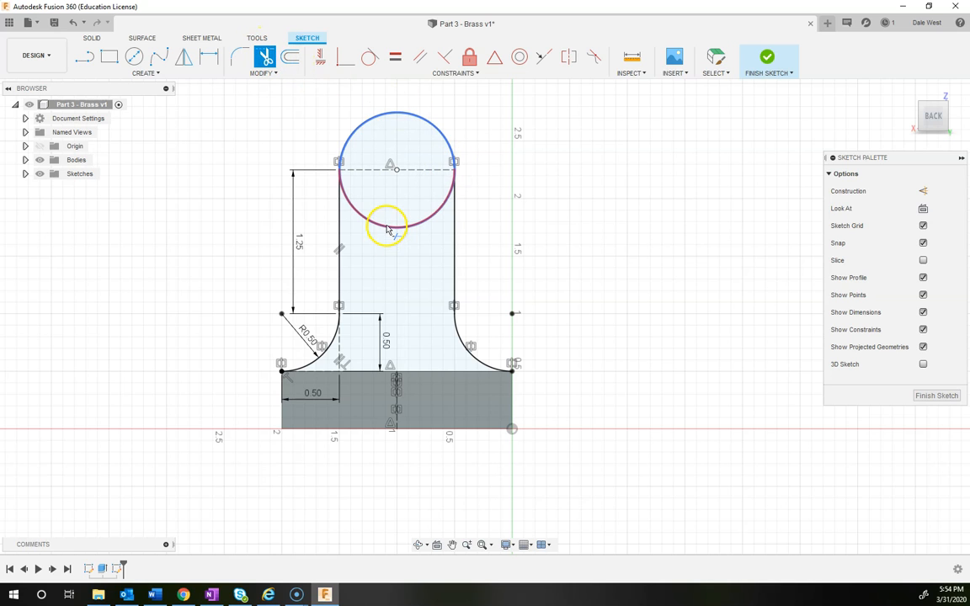
{"action": "left_click", "coordinate": [386, 225]}
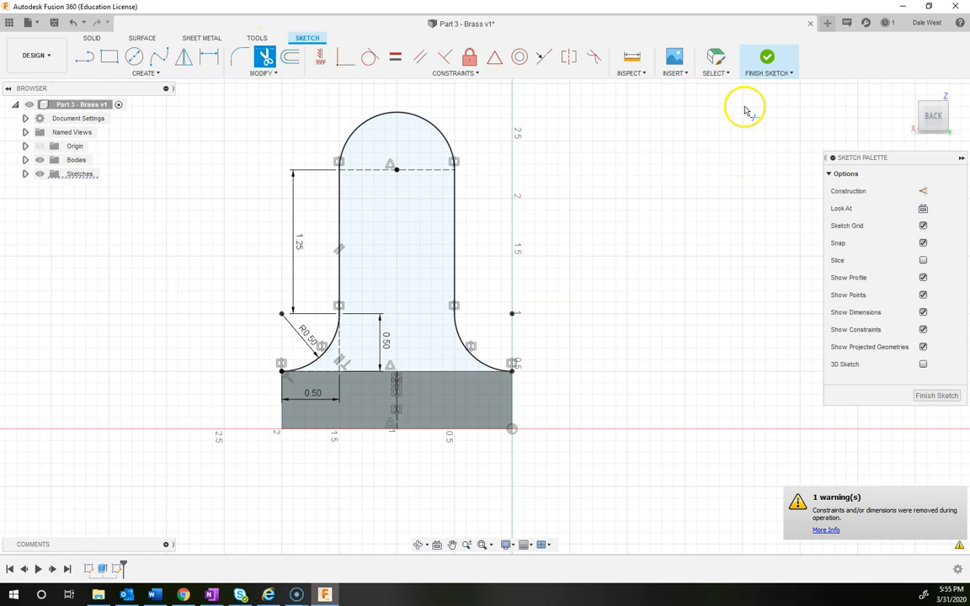
{"action": "left_click", "coordinate": [766, 58]}
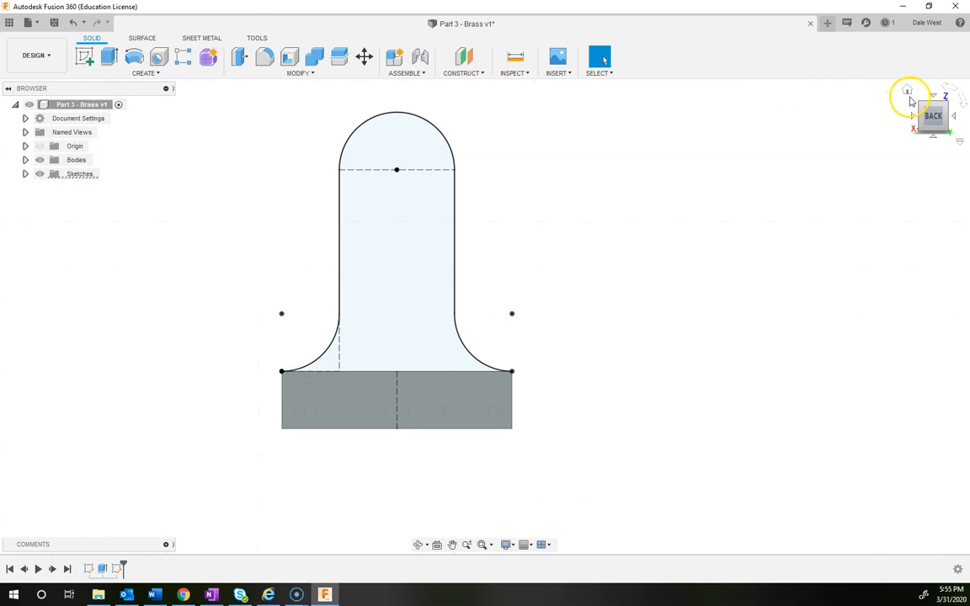
Step: Extrude the upright's profile -0.5 in over the base with the Join operation, consulting the Part #3 sketch in OneNote
{"action": "left_click", "coordinate": [906, 92]}
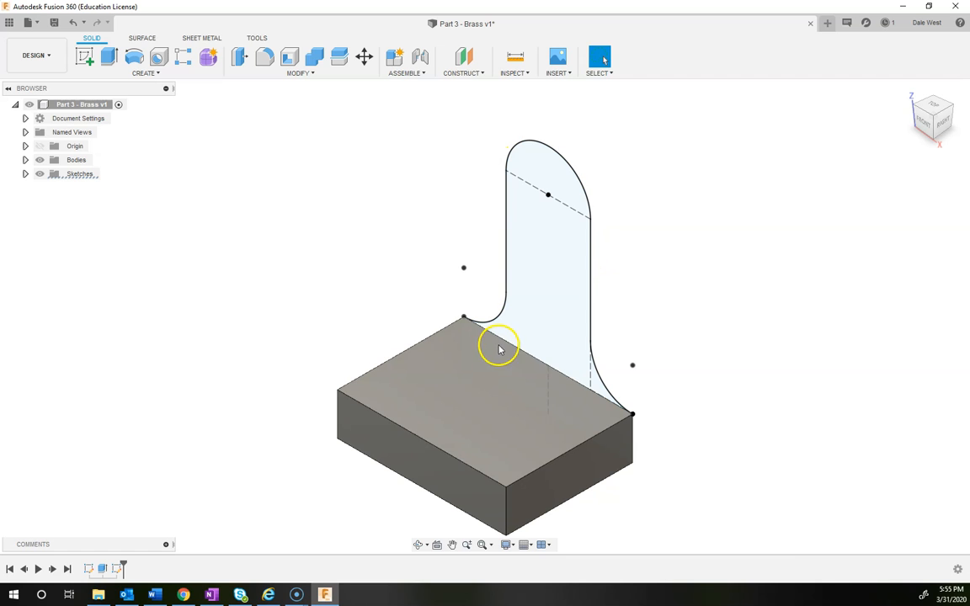
{"action": "left_click", "coordinate": [212, 594]}
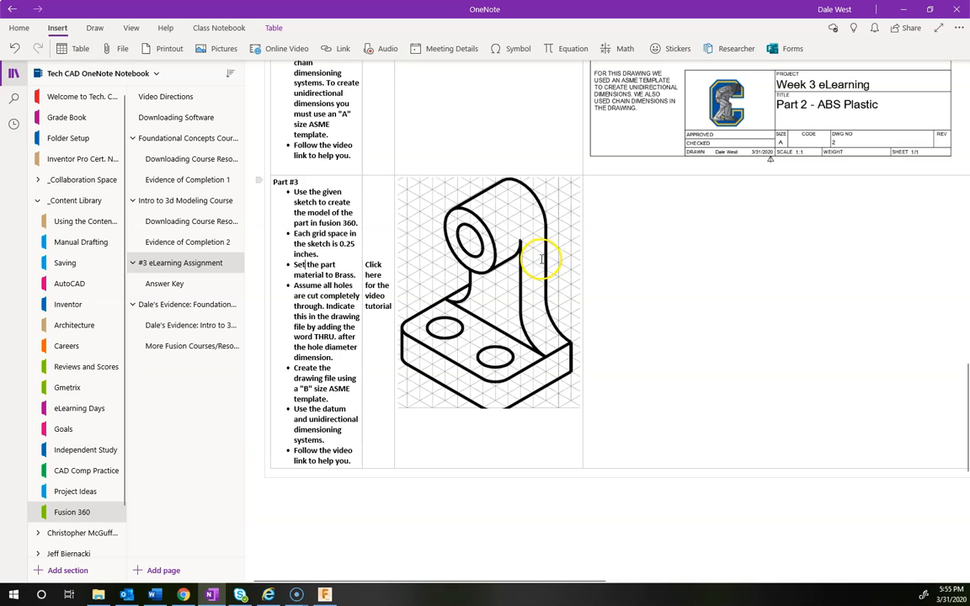
{"action": "left_click", "coordinate": [904, 9]}
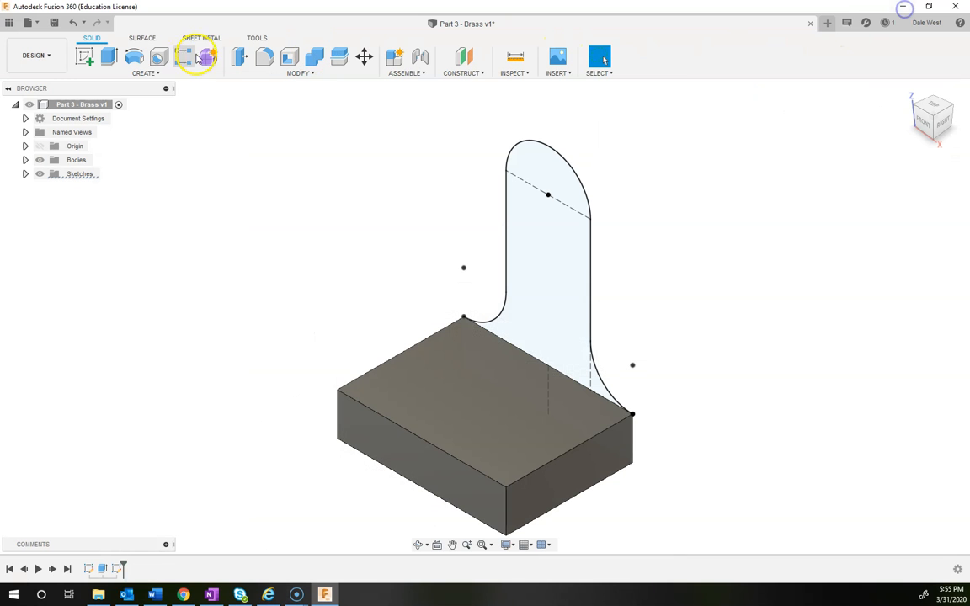
{"action": "left_click", "coordinate": [107, 56]}
{"action": "left_click", "coordinate": [569, 301]}
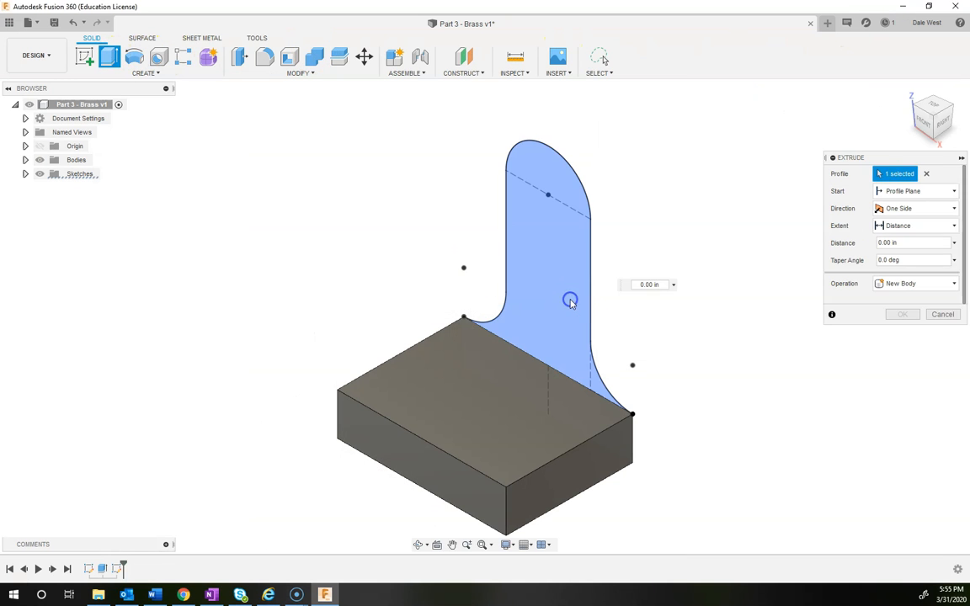
{"action": "left_click_drag", "start_coordinate": [554, 251], "coordinate": [522, 275]}
{"action": "left_click", "coordinate": [627, 299]}
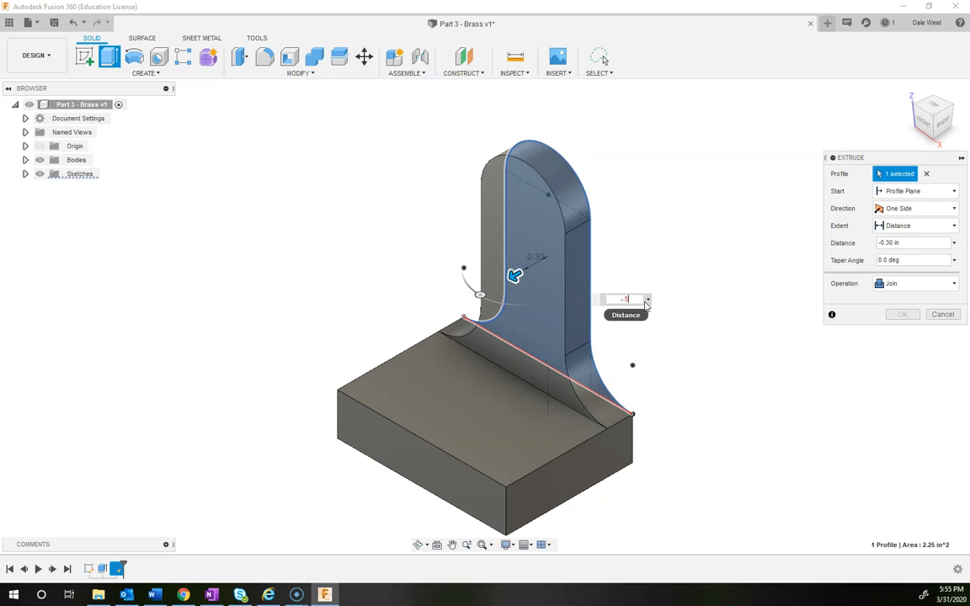
{"action": "key", "text": "Return"}
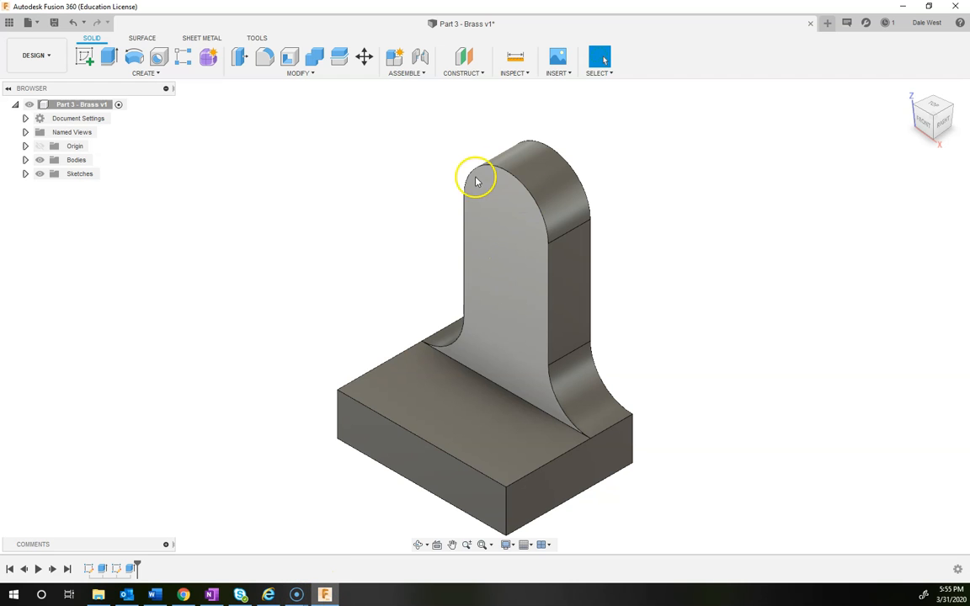
Step: Consult the Part #3 sketch in OneNote for the cylindrical boss, and start a new sketch on the upright's front face
{"action": "left_click", "coordinate": [216, 596]}
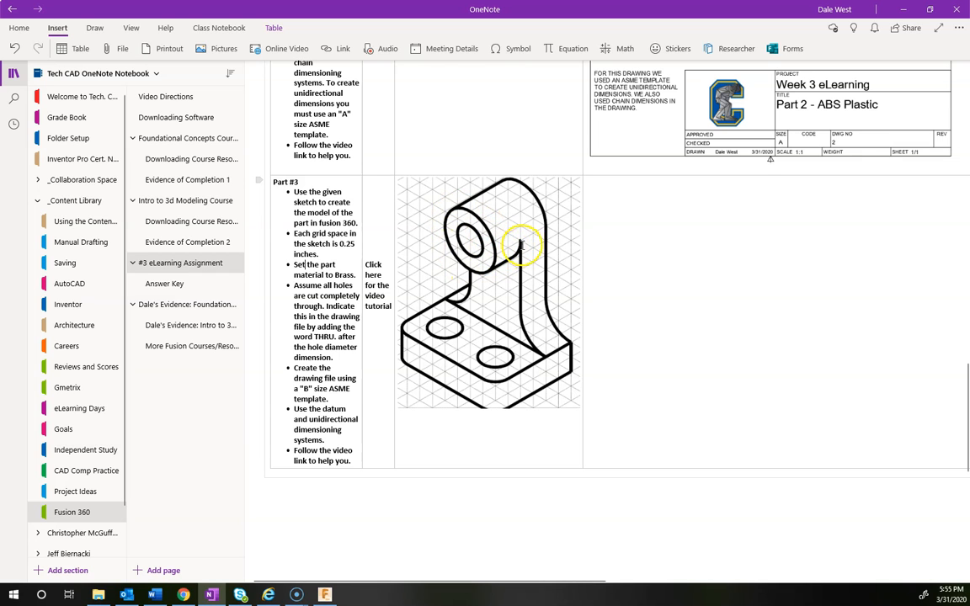
{"action": "left_click", "coordinate": [903, 8]}
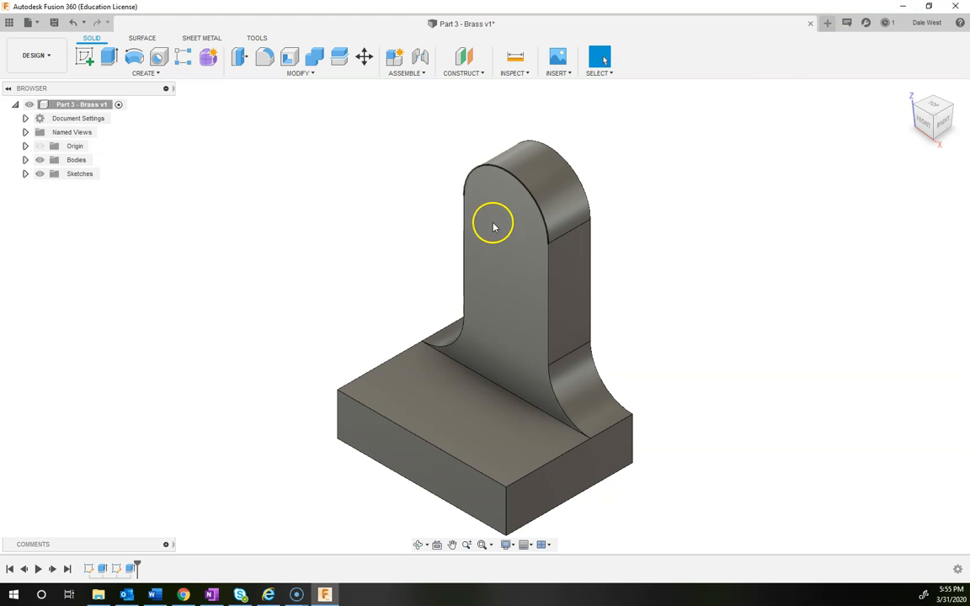
{"action": "left_click", "coordinate": [84, 56]}
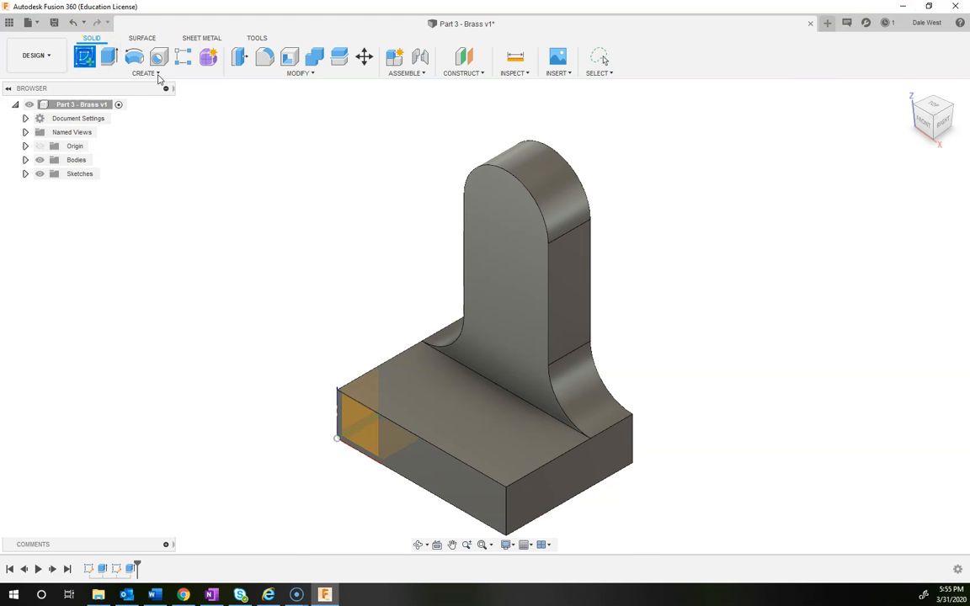
{"action": "left_click", "coordinate": [507, 221]}
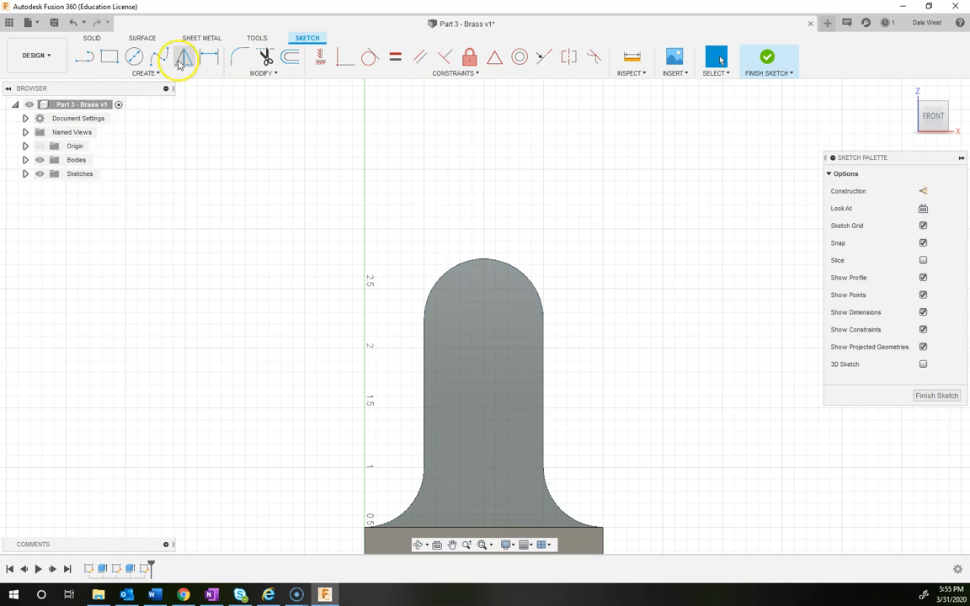
Step: Project the upright's rounded top edge into the sketch to obtain its center point, keeping the projection link on
{"action": "left_click", "coordinate": [133, 57]}
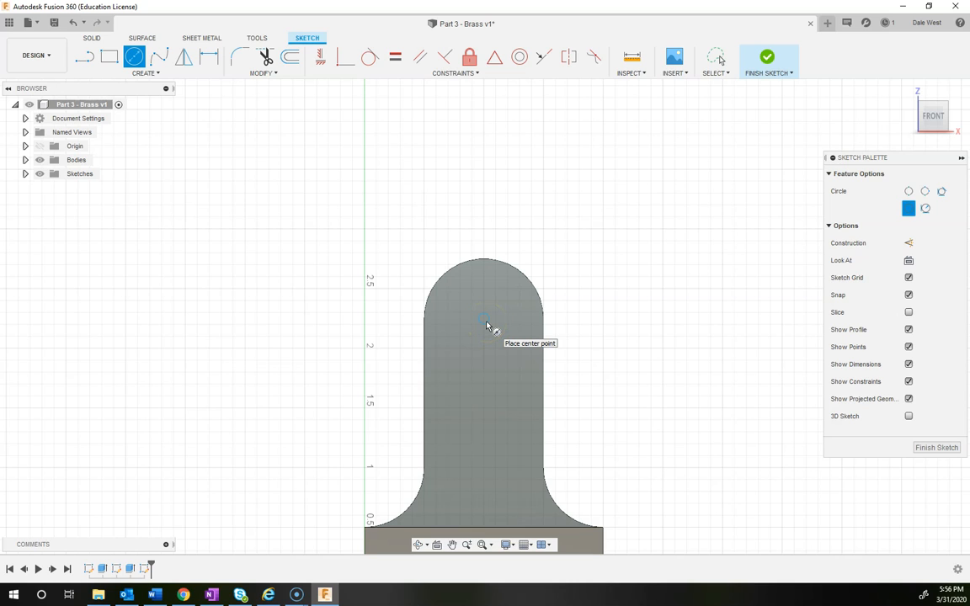
{"action": "key", "text": "Escape"}
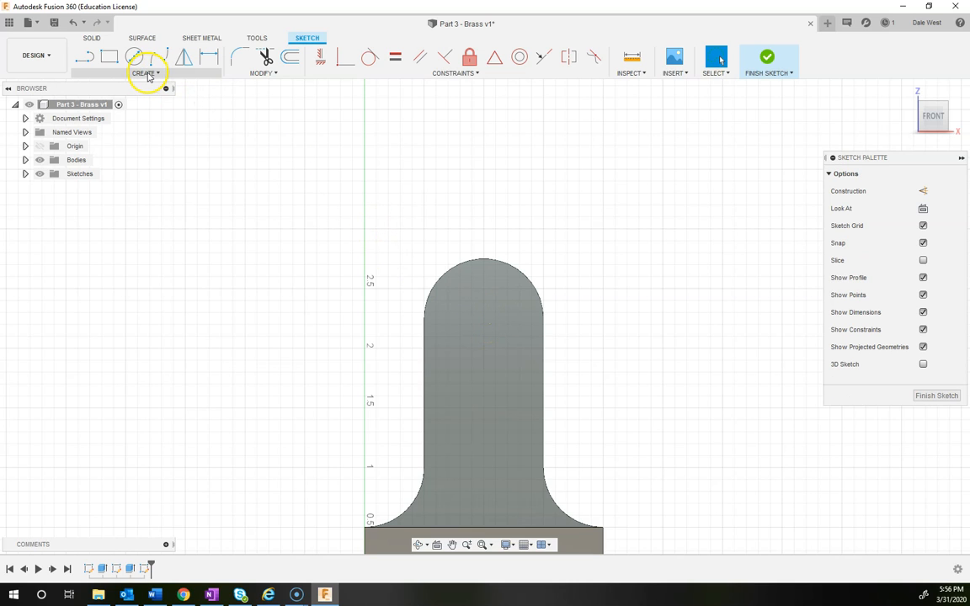
{"action": "left_click", "coordinate": [147, 74]}
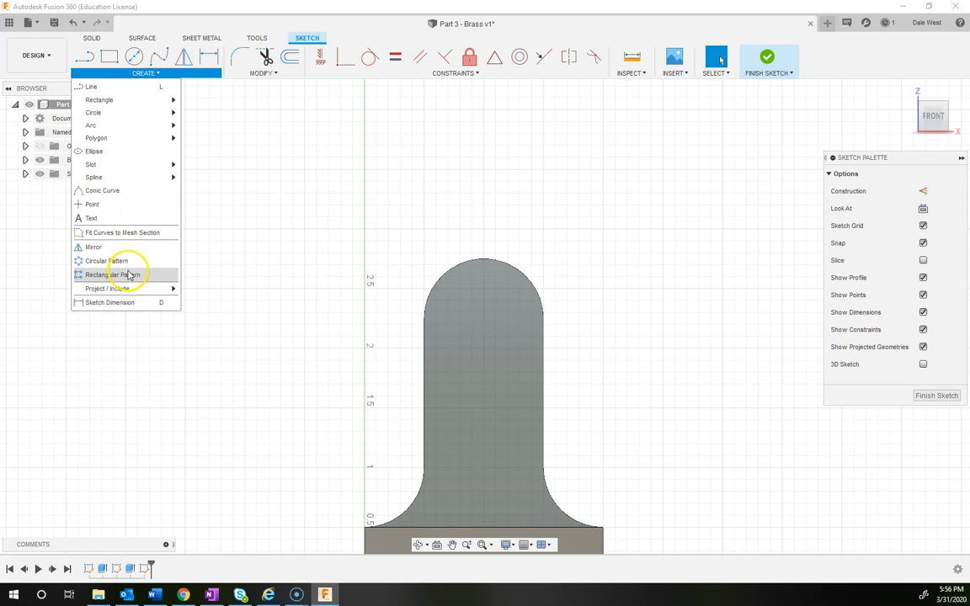
{"action": "mouse_move", "coordinate": [125, 291]}
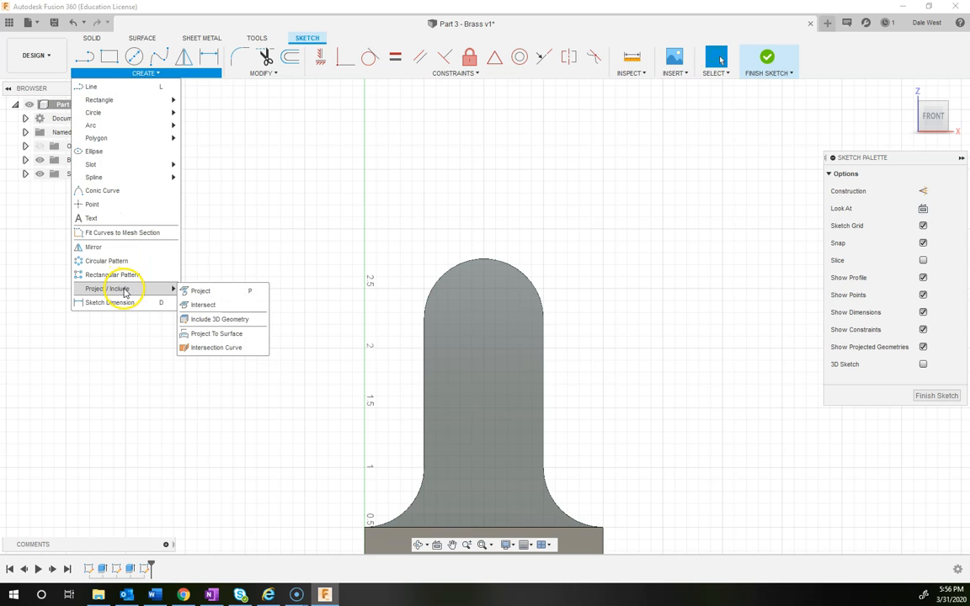
{"action": "left_click", "coordinate": [215, 295]}
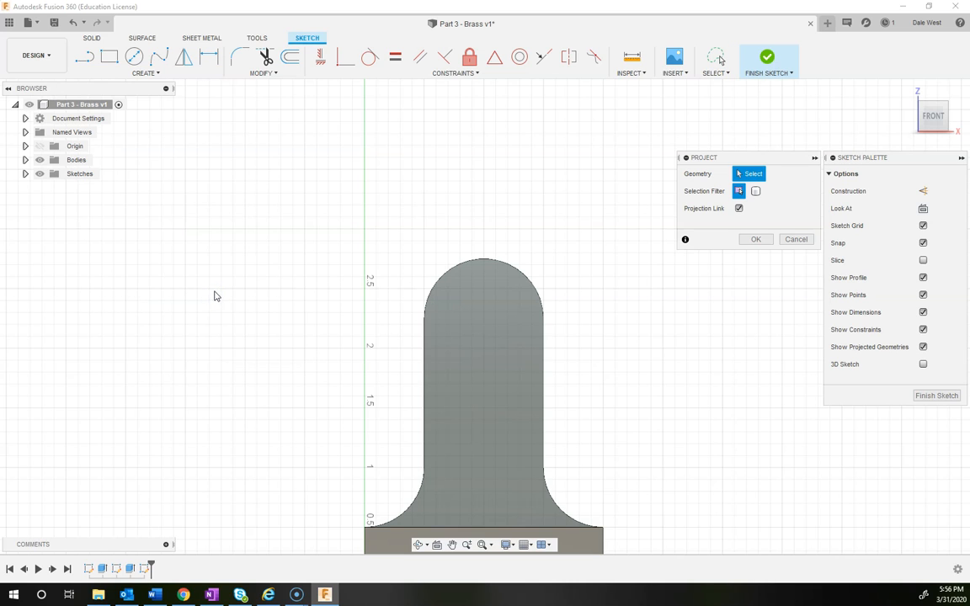
{"action": "left_click", "coordinate": [459, 265]}
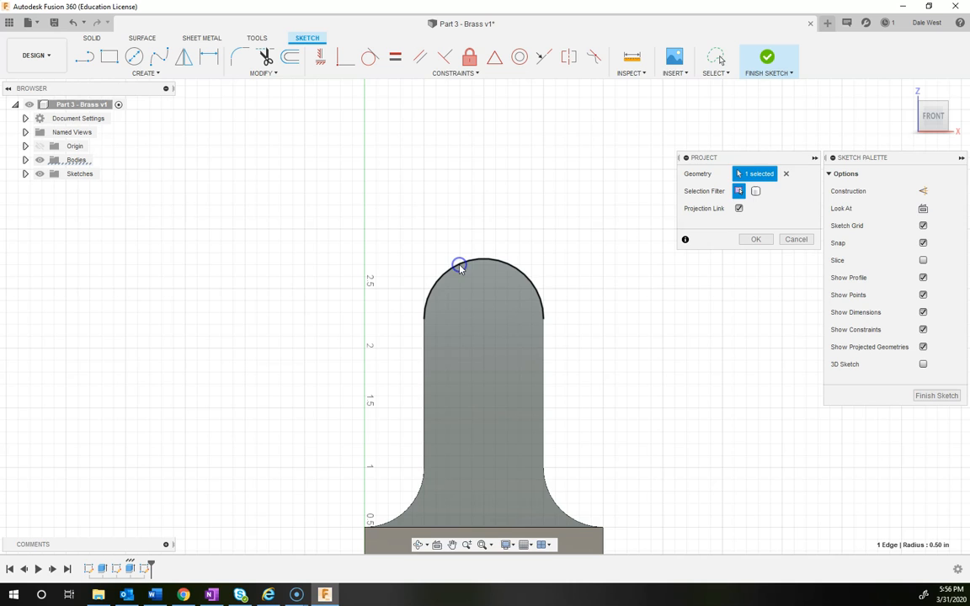
{"action": "left_click", "coordinate": [756, 240]}
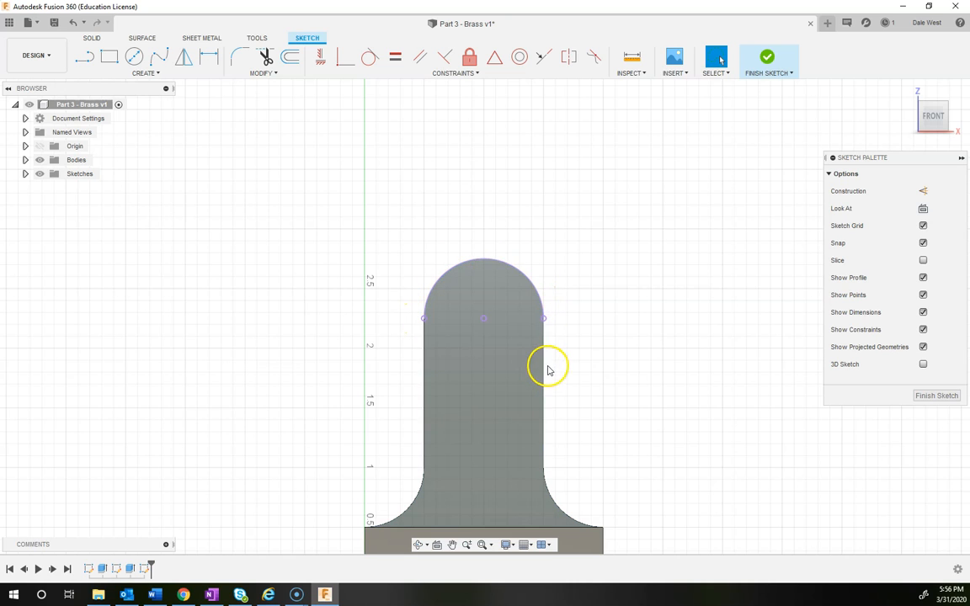
Step: Draw a center-diameter circle from the projected arc's center point out to the arc's endpoint
{"action": "left_click", "coordinate": [135, 58]}
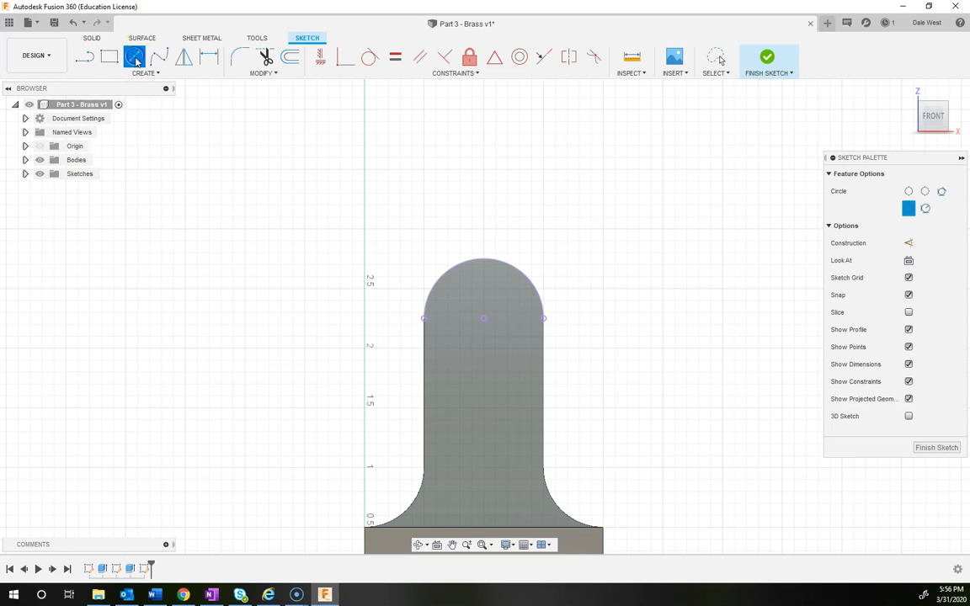
{"action": "left_click", "coordinate": [484, 320]}
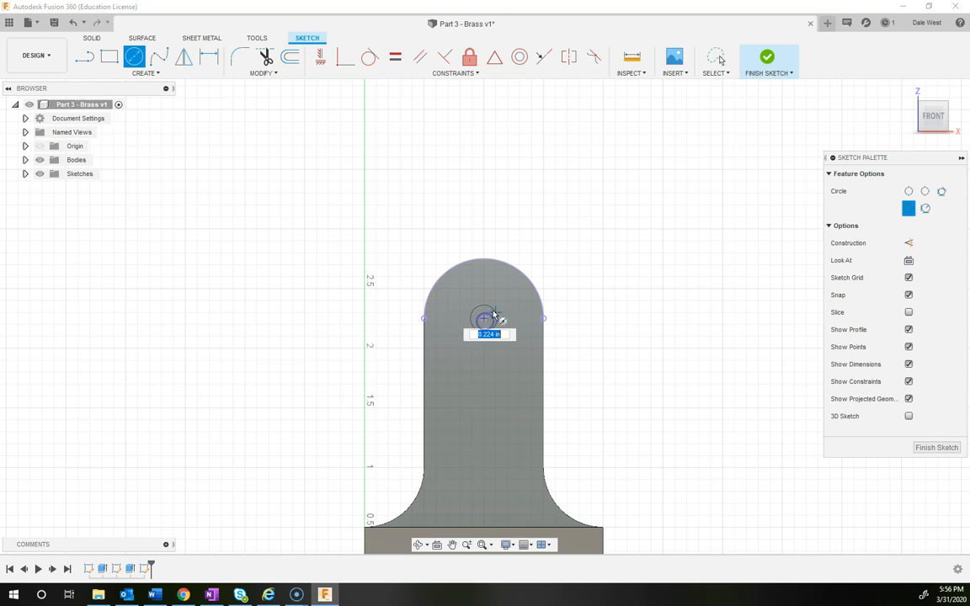
{"action": "left_click", "coordinate": [545, 320]}
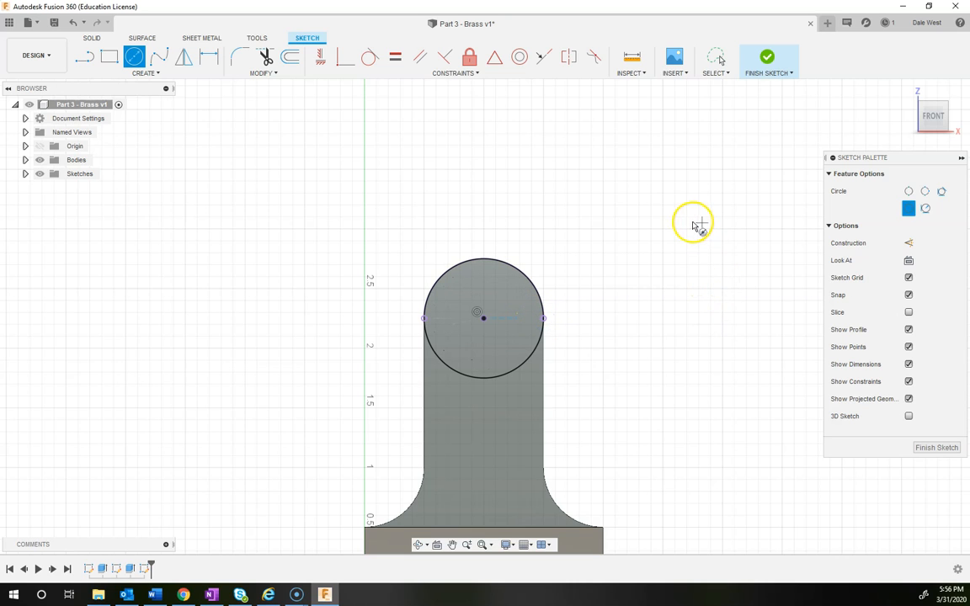
Step: Finish the circle sketch and extrude its profile outward from the upright's front face as the cylindrical boss, consulting the Part #3 sketch in OneNote
{"action": "key", "text": "Escape"}
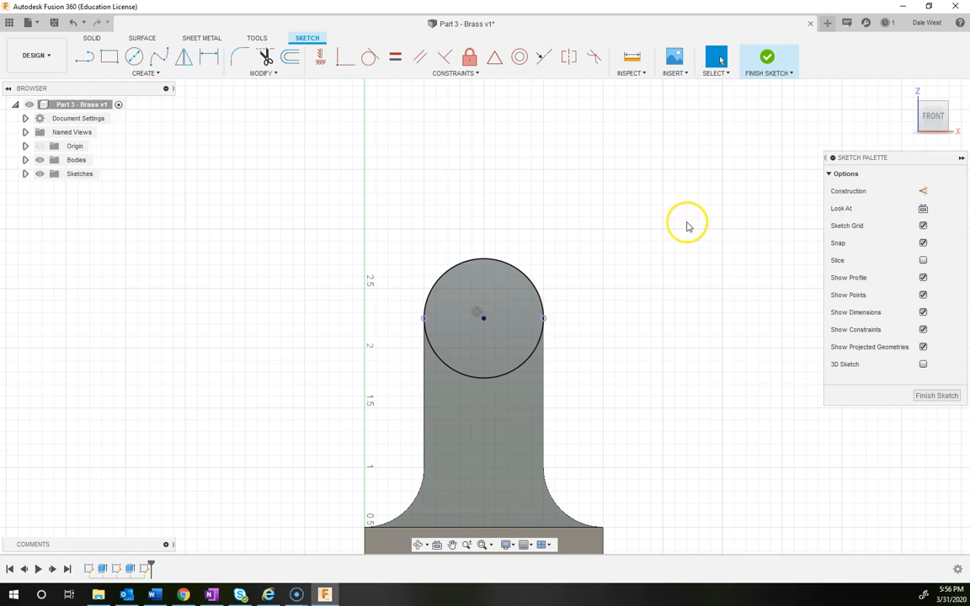
{"action": "left_click", "coordinate": [788, 65]}
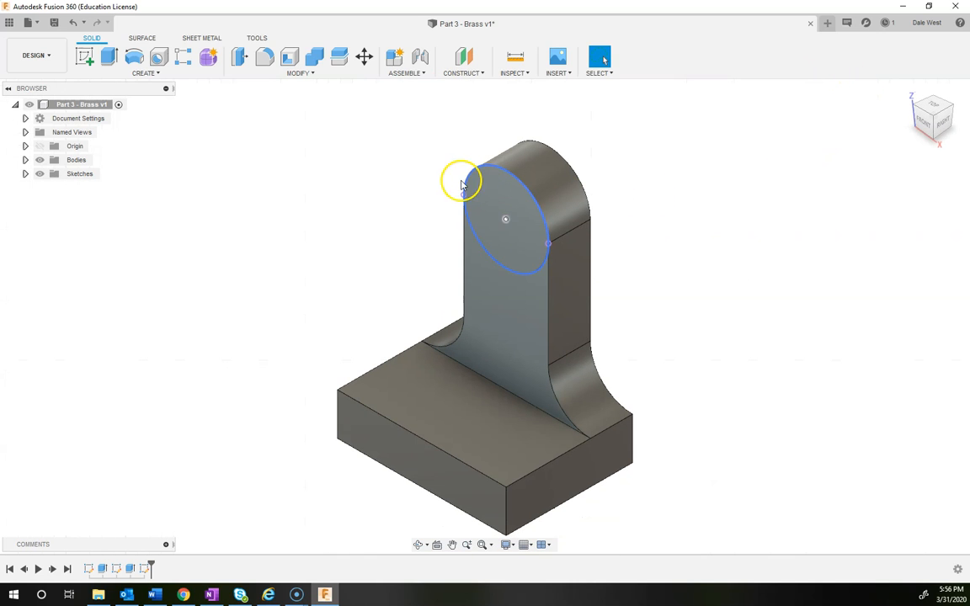
{"action": "left_click", "coordinate": [107, 56]}
{"action": "left_click", "coordinate": [497, 200]}
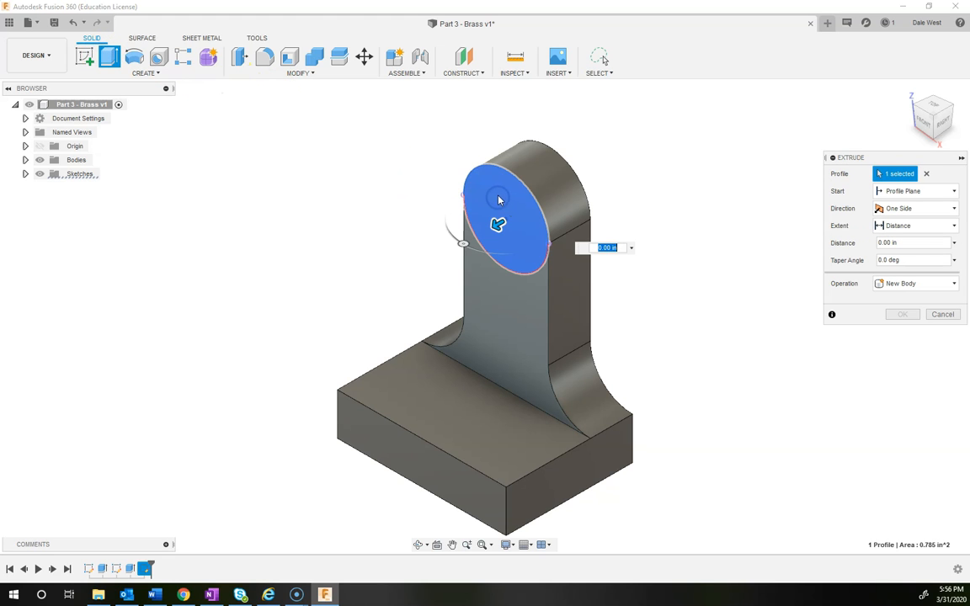
{"action": "left_click", "coordinate": [213, 593]}
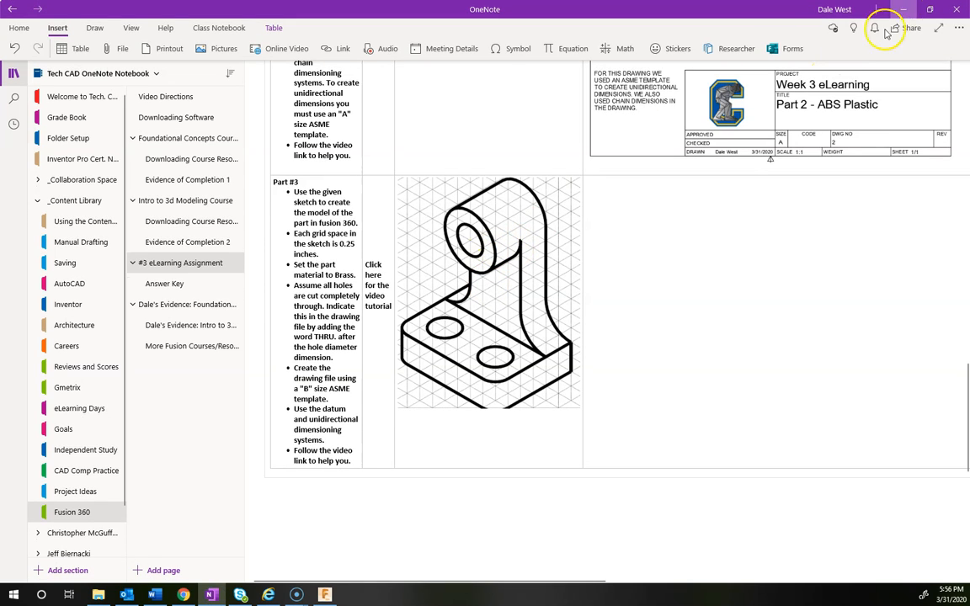
{"action": "left_click", "coordinate": [899, 9]}
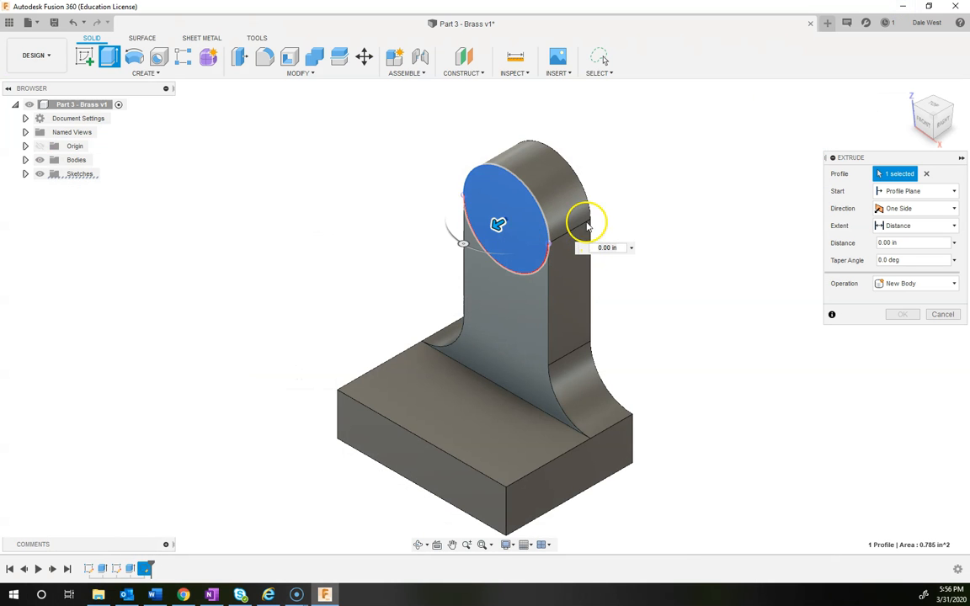
{"action": "left_click_drag", "start_coordinate": [495, 225], "coordinate": [453, 251]}
{"action": "left_click", "coordinate": [903, 314]}
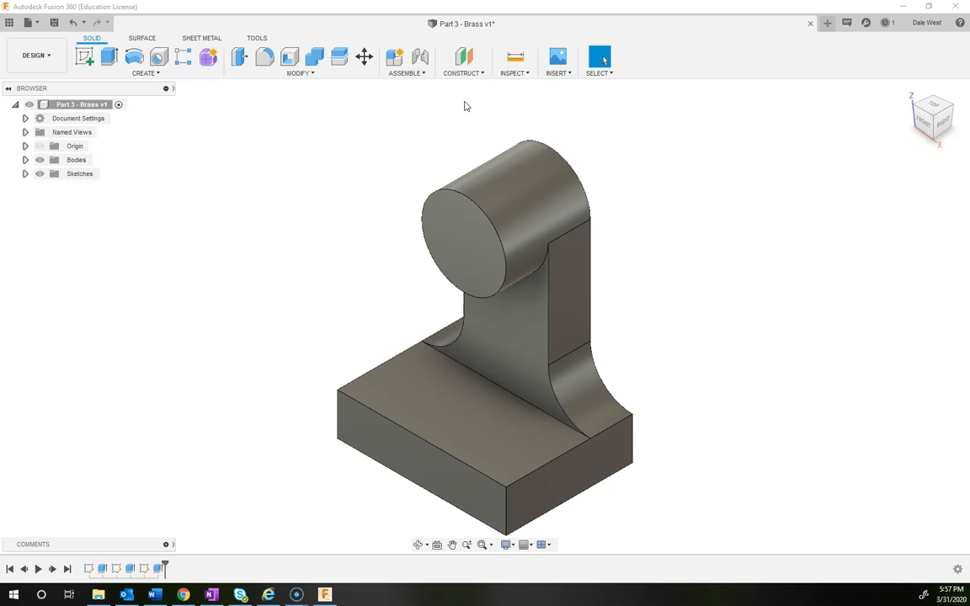
Step: Start a hole on the boss's front face and make it concentric with the boss's circular edge
{"action": "left_click", "coordinate": [159, 58]}
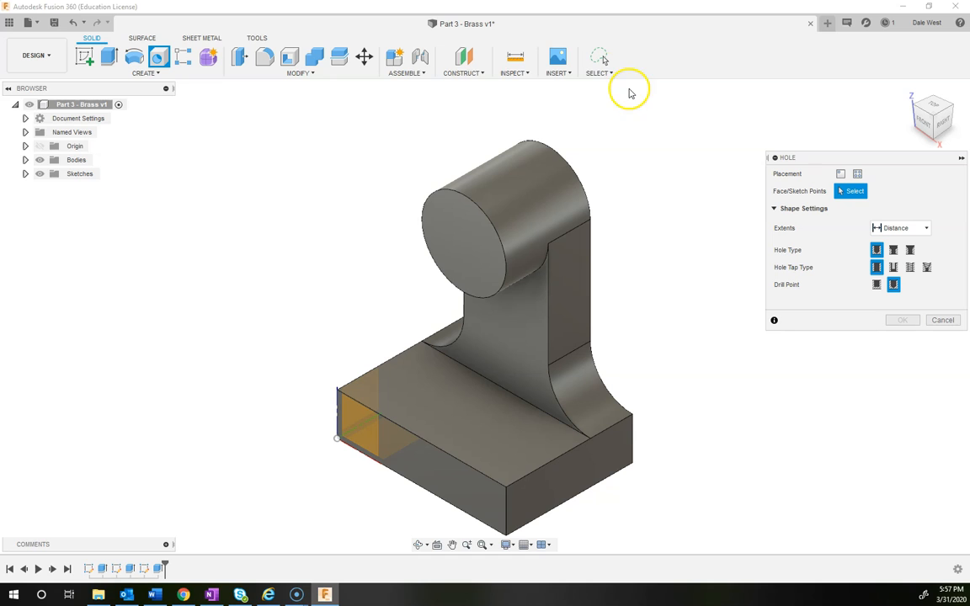
{"action": "left_click", "coordinate": [454, 242]}
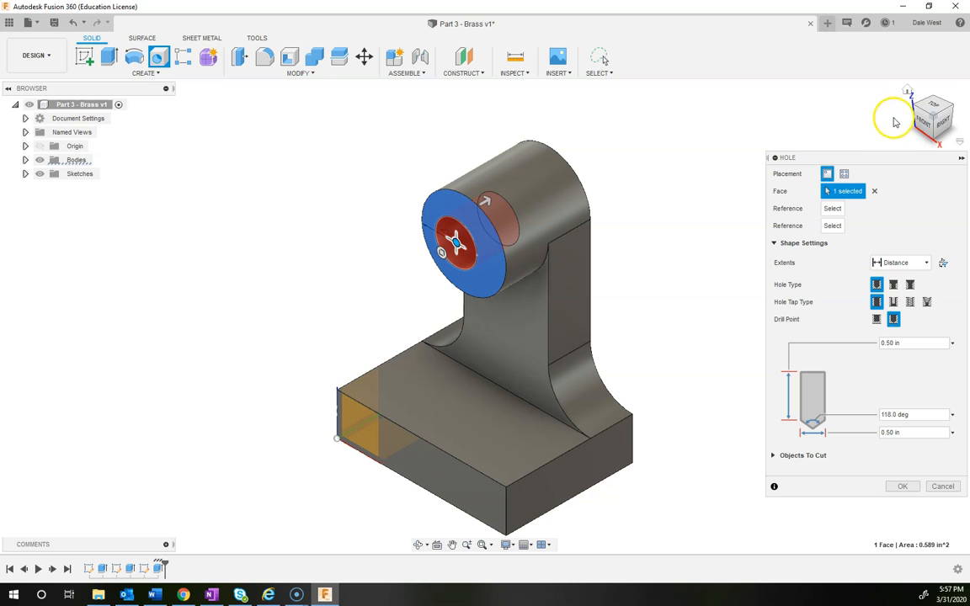
{"action": "left_click", "coordinate": [925, 124]}
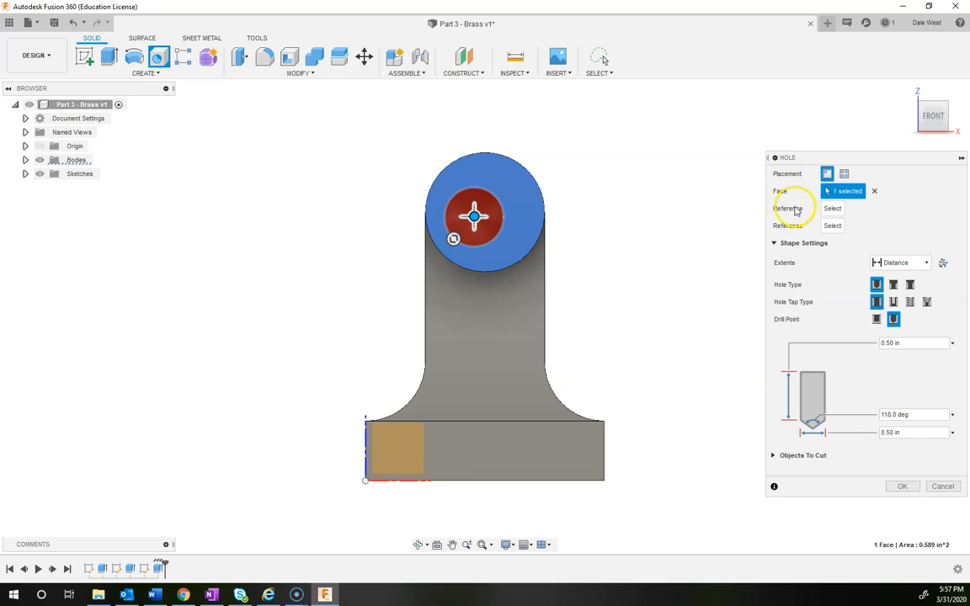
{"action": "left_click", "coordinate": [834, 210]}
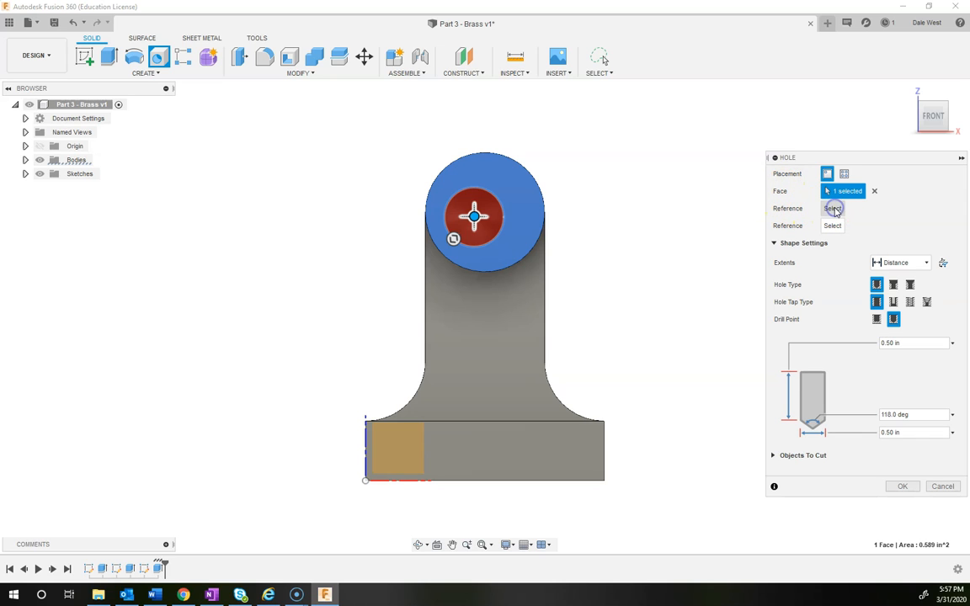
{"action": "left_click", "coordinate": [522, 170]}
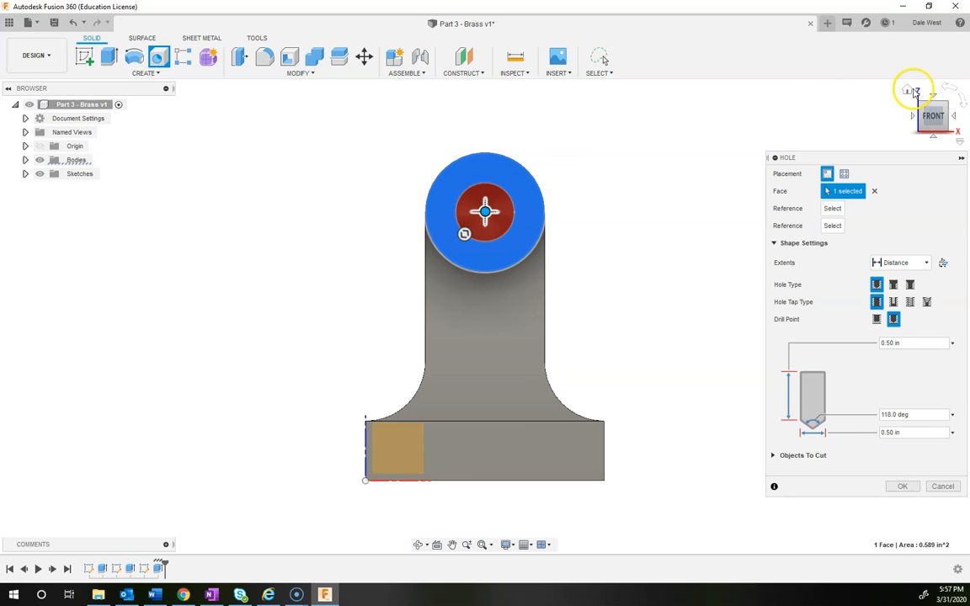
{"action": "left_click", "coordinate": [914, 91]}
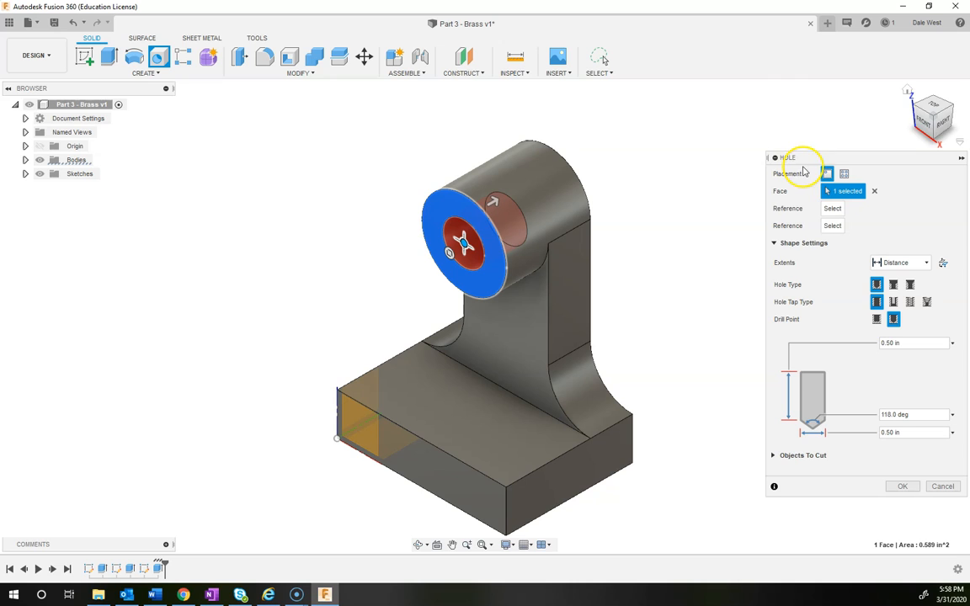
Step: Set the boss hole's extents to All, try the Tapped tap type, and return it to Simple
{"action": "left_click", "coordinate": [928, 265]}
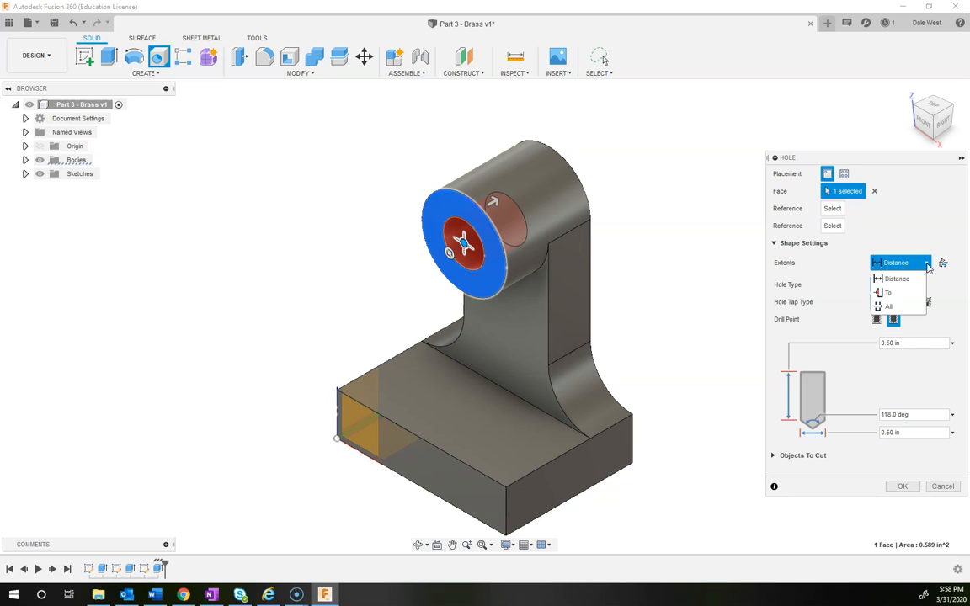
{"action": "left_click", "coordinate": [927, 265]}
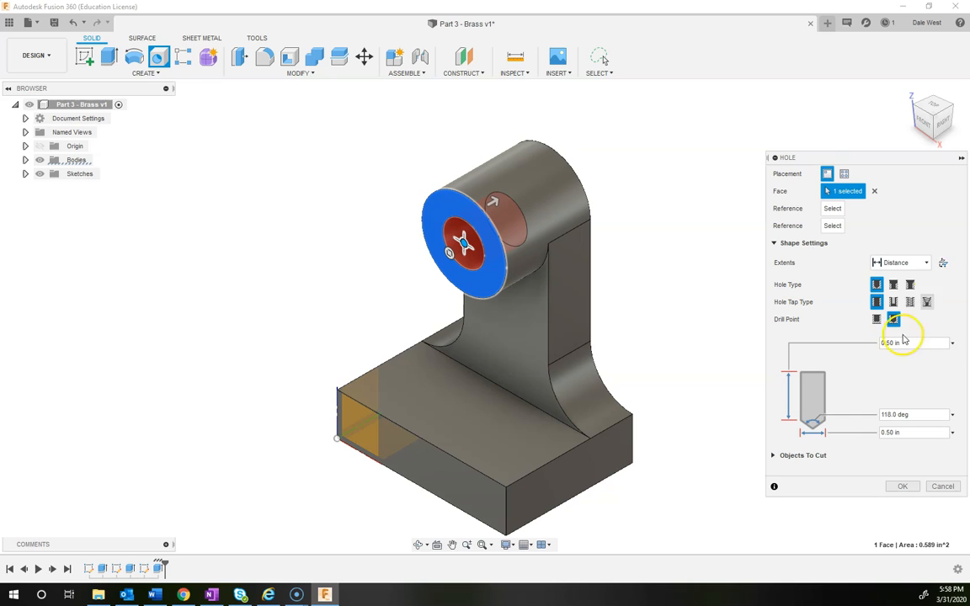
{"action": "left_click", "coordinate": [926, 265]}
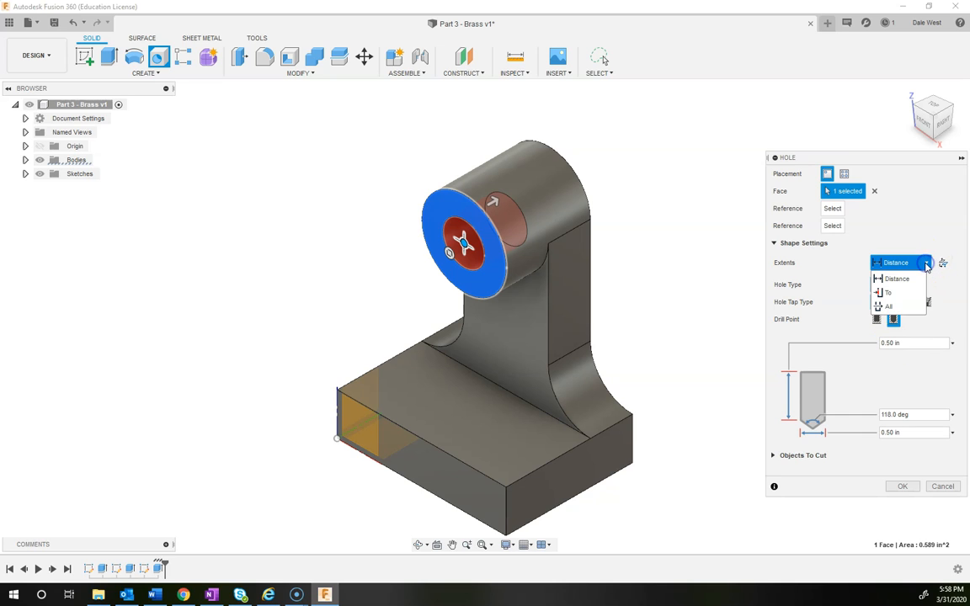
{"action": "left_click", "coordinate": [899, 308]}
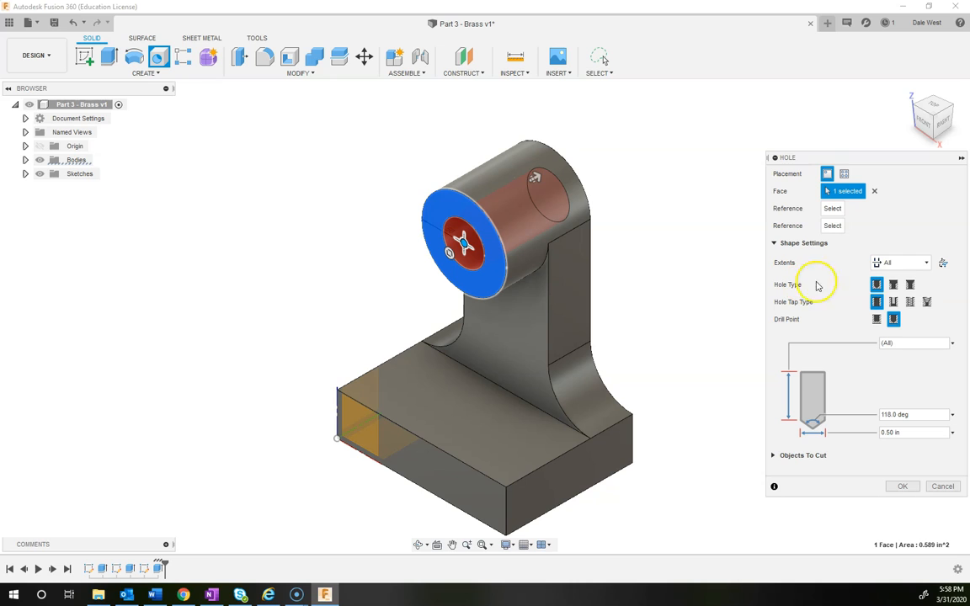
{"action": "left_click", "coordinate": [911, 302]}
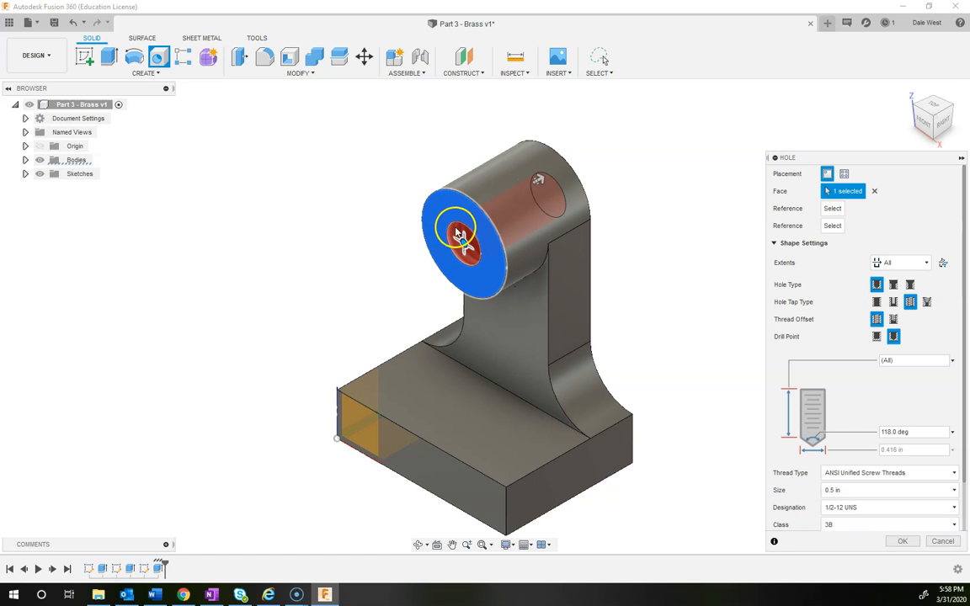
{"action": "left_click", "coordinate": [876, 303]}
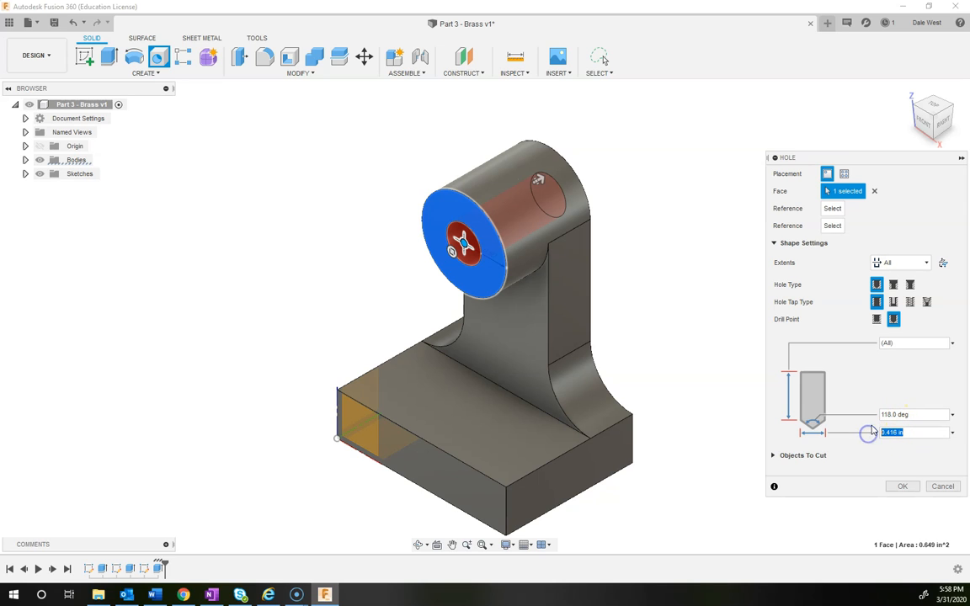
Step: Consult the Part #3 sketch in OneNote for the boss hole's size, and create the hole with a 0.5 in diameter
{"action": "mouse_move", "coordinate": [282, 598]}
{"action": "left_click", "coordinate": [211, 594]}
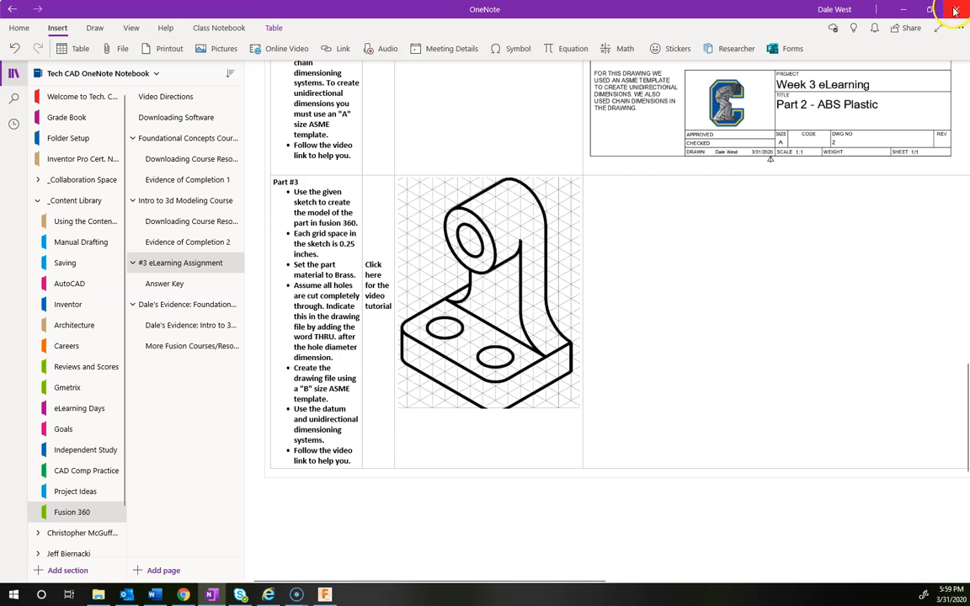
{"action": "left_click", "coordinate": [903, 9]}
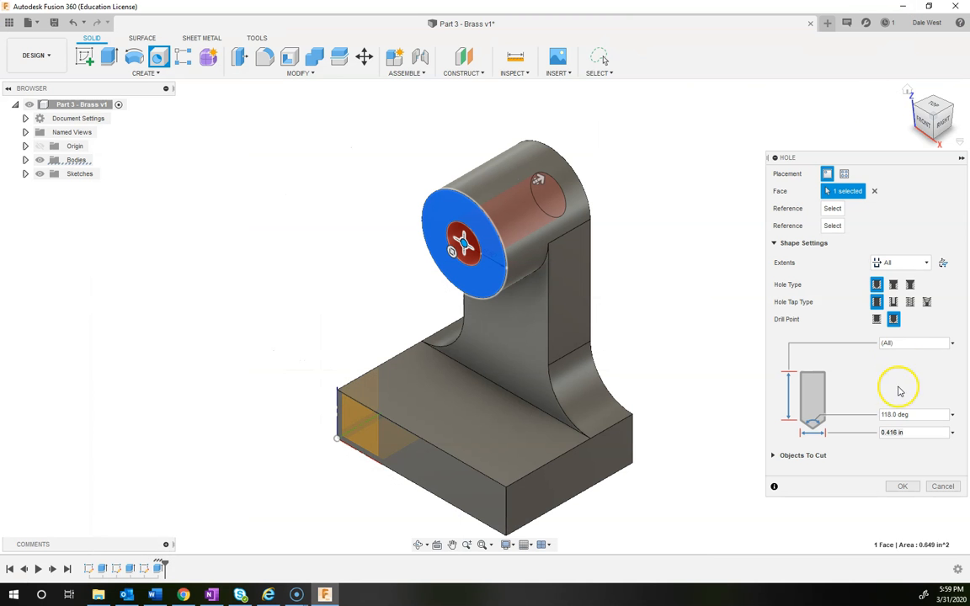
{"action": "left_click", "coordinate": [913, 432]}
{"action": "type", "text": ".5"}
{"action": "key", "text": "Return"}
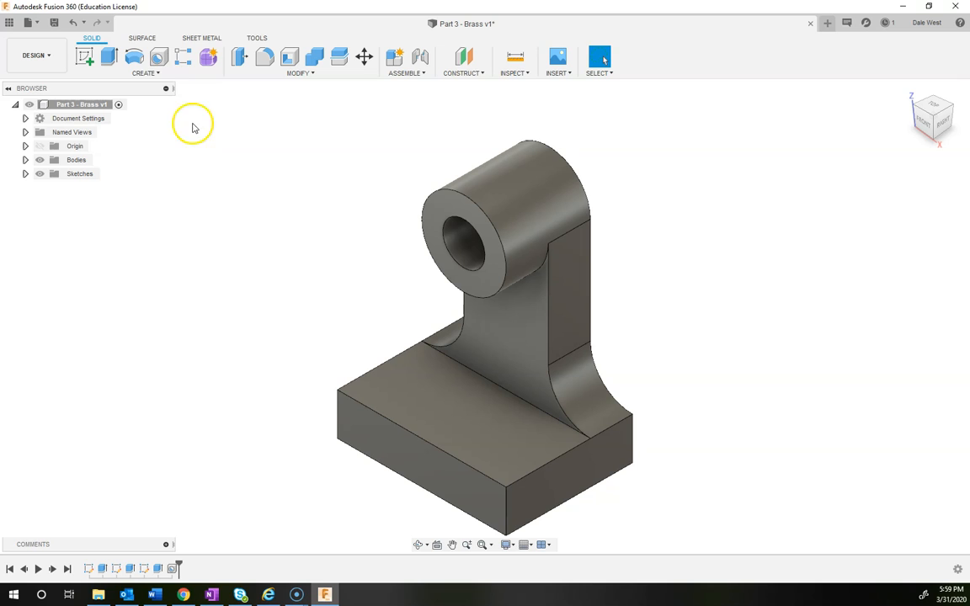
Step: Start a new hole on the base's top face and choose the face's left side edge as its first positioning reference
{"action": "left_click", "coordinate": [158, 57]}
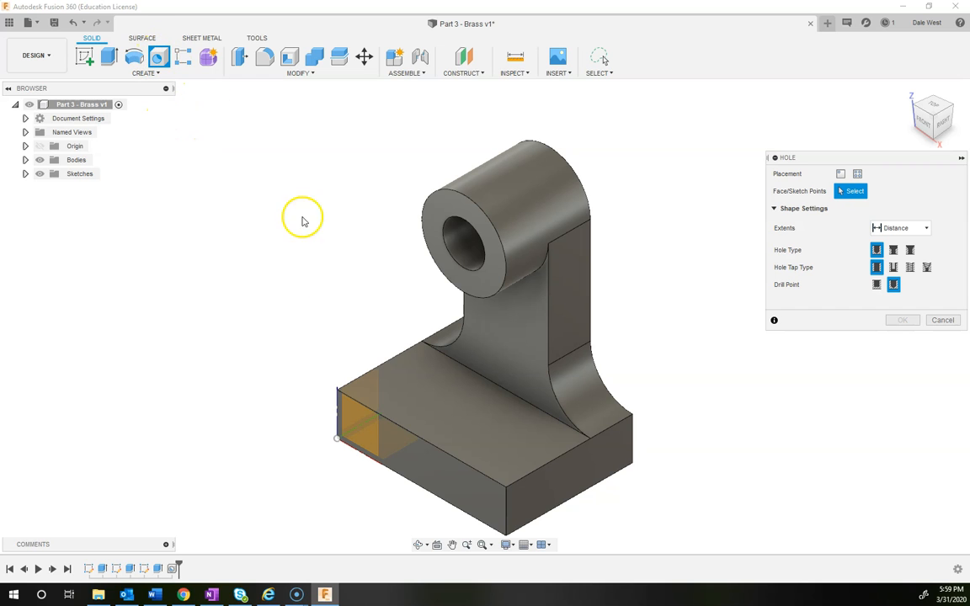
{"action": "left_click", "coordinate": [400, 394]}
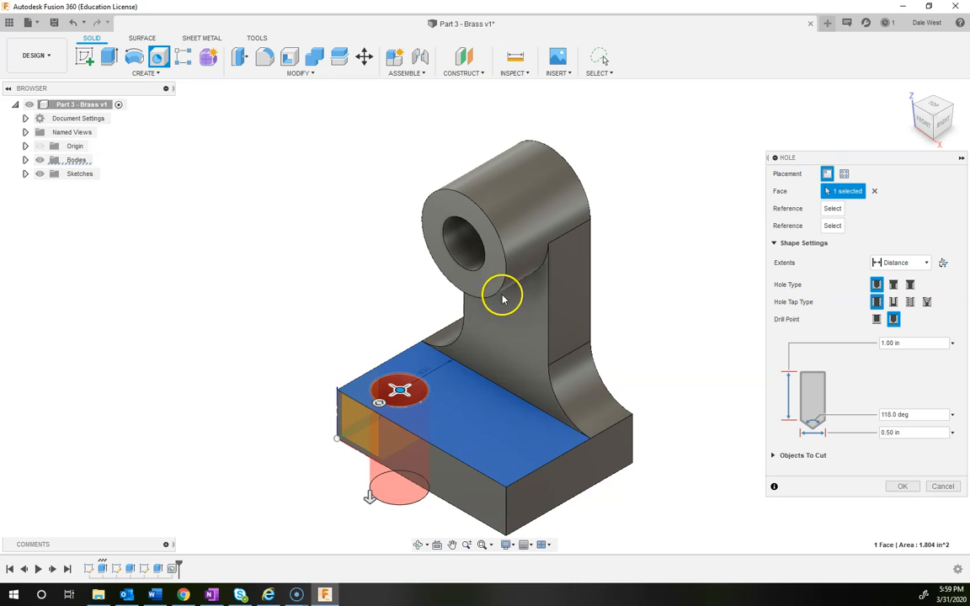
{"action": "left_click", "coordinate": [836, 209]}
{"action": "left_click", "coordinate": [836, 208]}
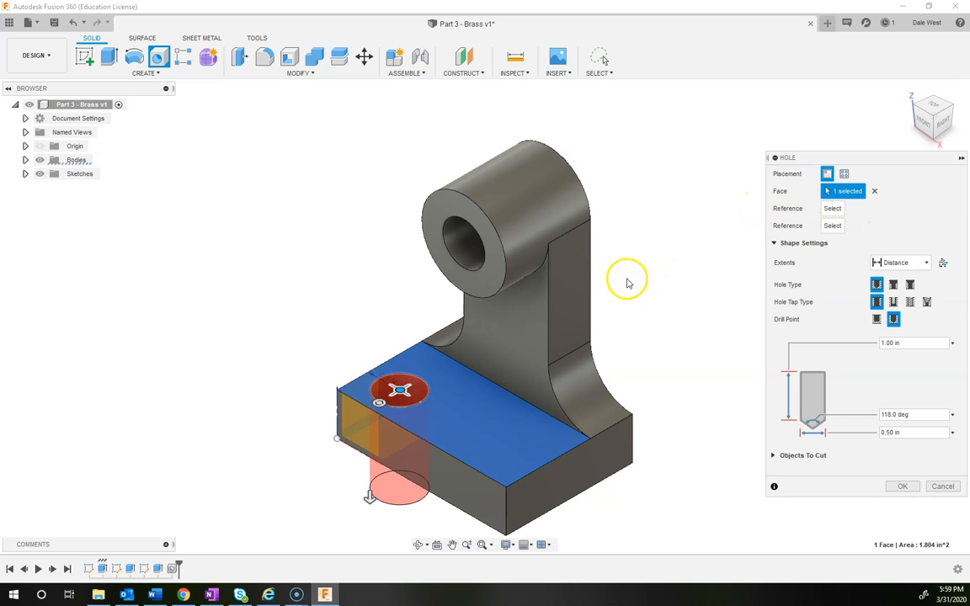
{"action": "left_click", "coordinate": [364, 375]}
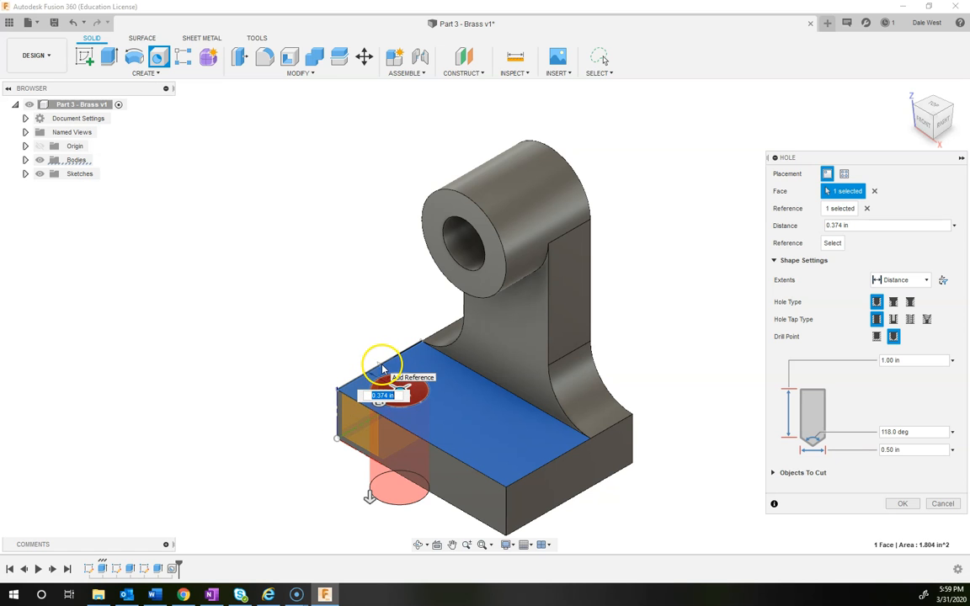
Step: Position the base hole 0.5 in from the left side edge and 0.5 in from the front edge, consulting the Part #3 sketch in OneNote
{"action": "left_click", "coordinate": [211, 594]}
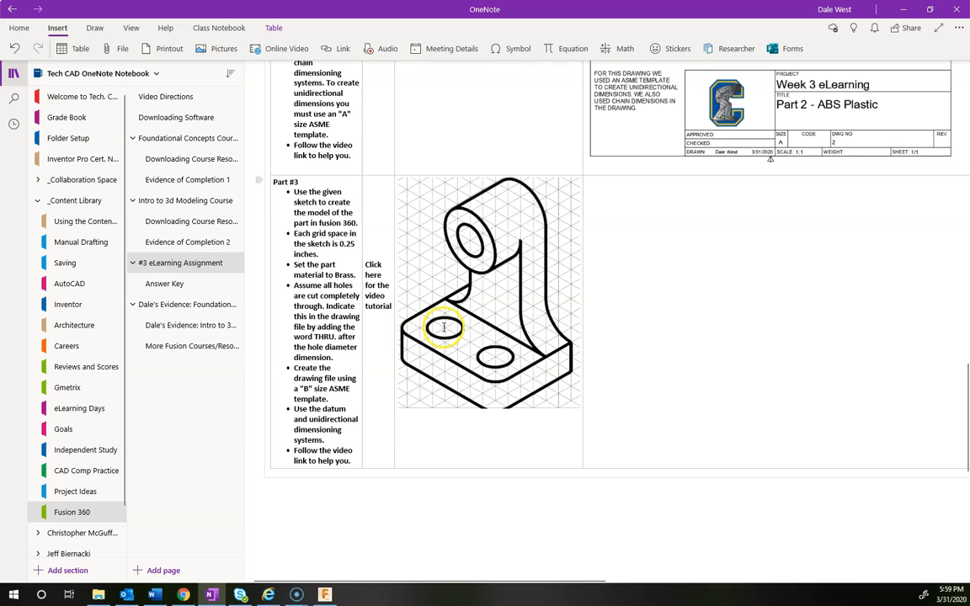
{"action": "left_click", "coordinate": [901, 9]}
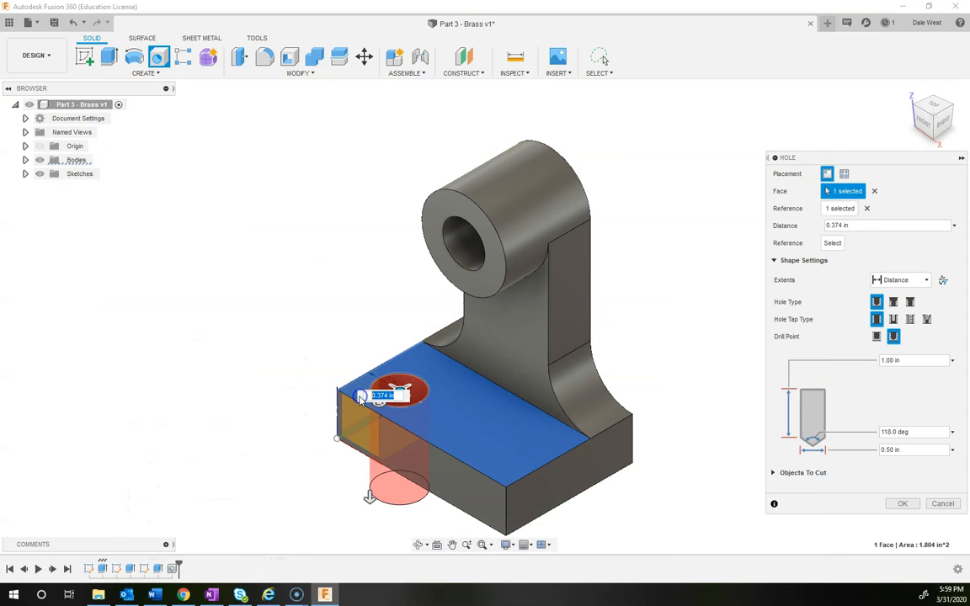
{"action": "type", "text": ".5"}
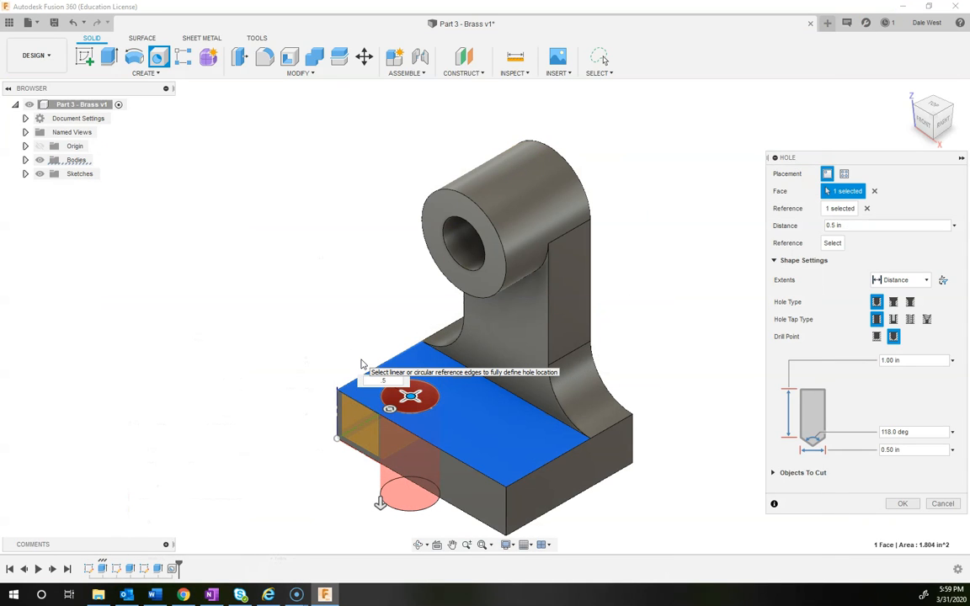
{"action": "left_click", "coordinate": [372, 411]}
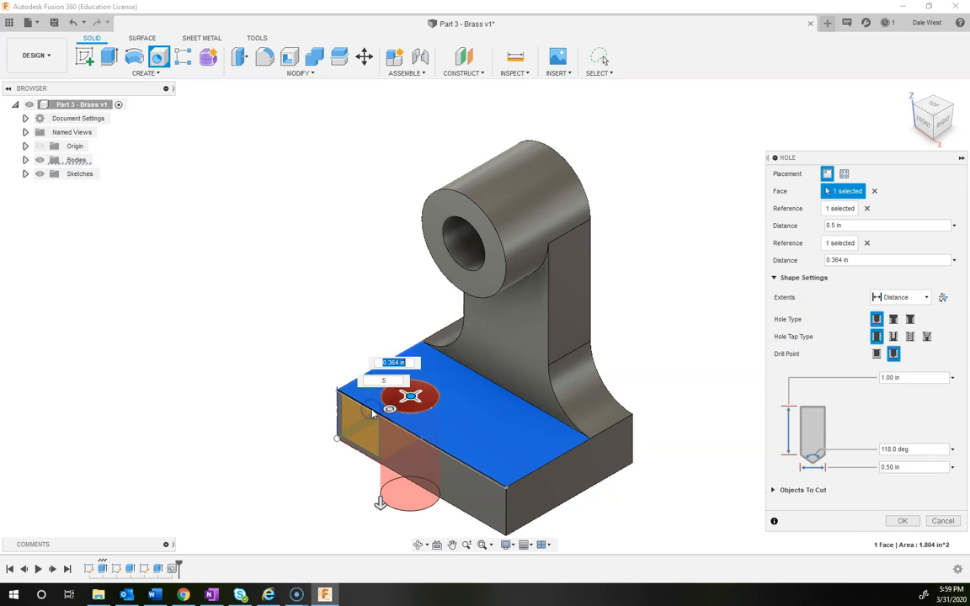
{"action": "type", "text": ".5"}
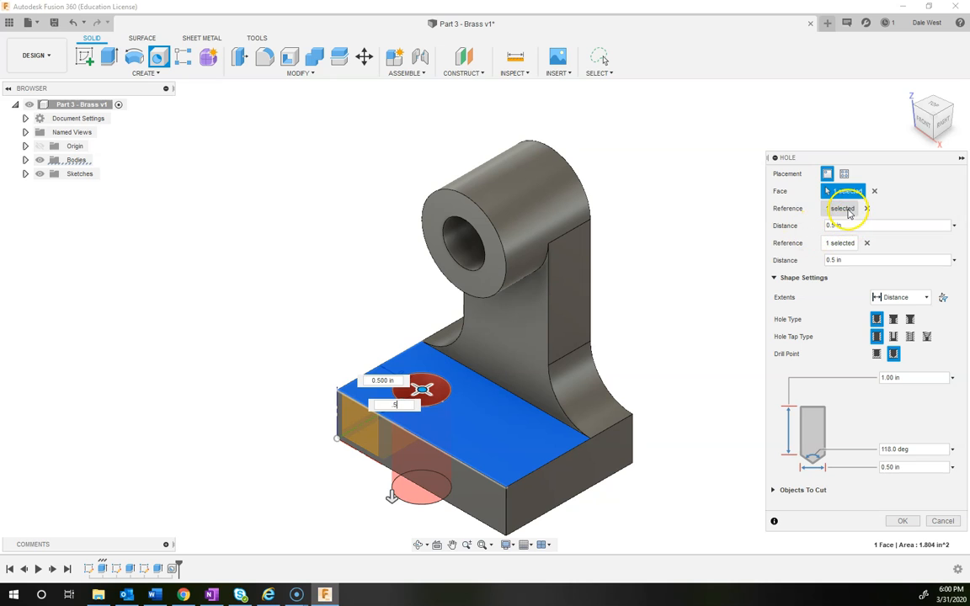
{"action": "left_click", "coordinate": [842, 260]}
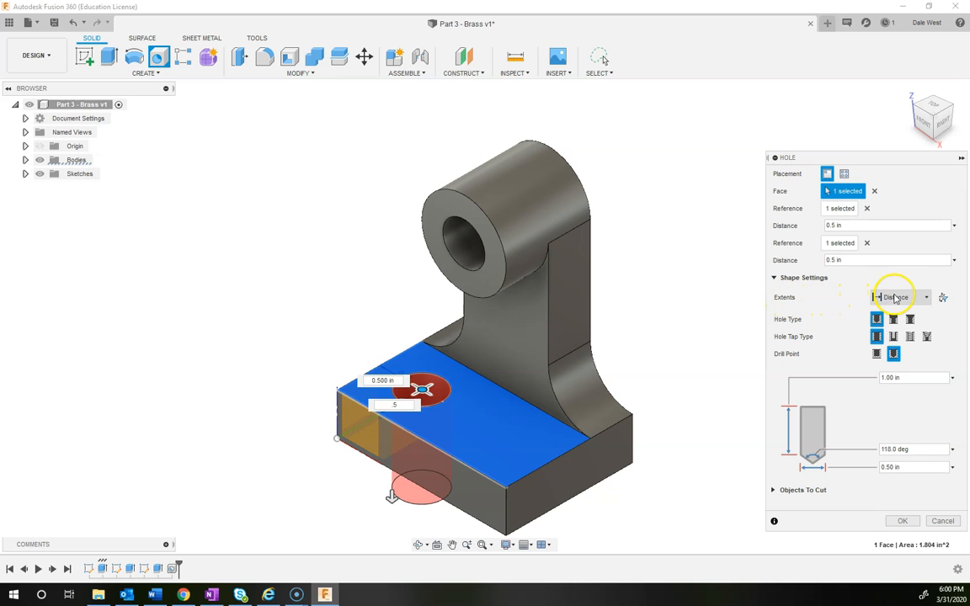
Step: Set the base hole's extents to All, check the Part #3 sketch in OneNote, and create the hole
{"action": "left_click", "coordinate": [929, 296]}
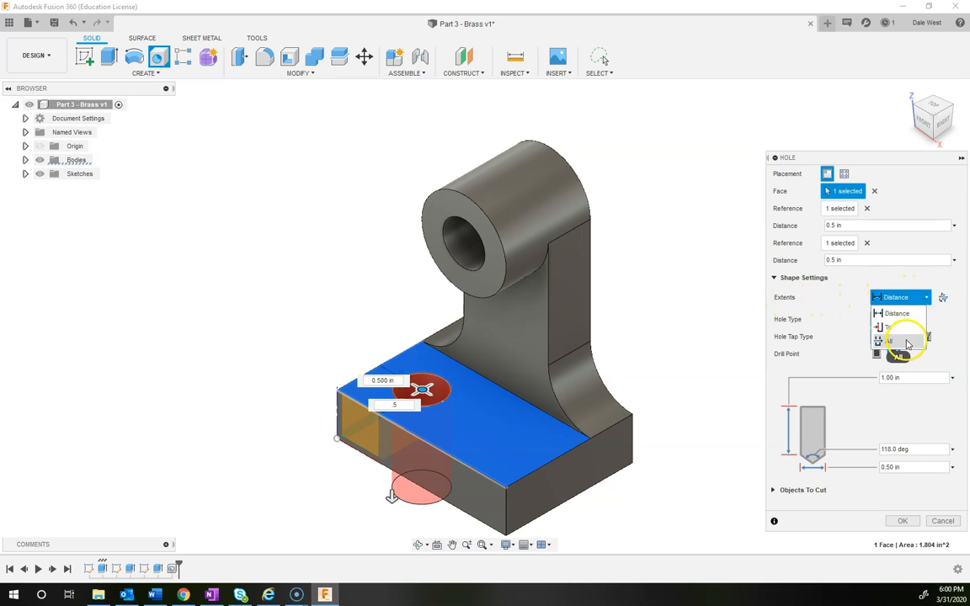
{"action": "left_click", "coordinate": [907, 340]}
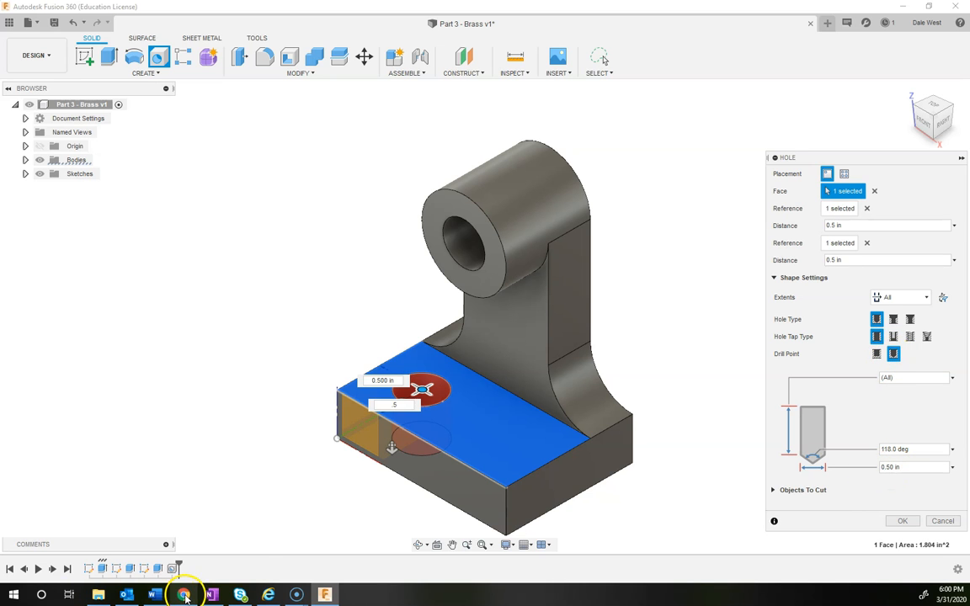
{"action": "left_click", "coordinate": [212, 594]}
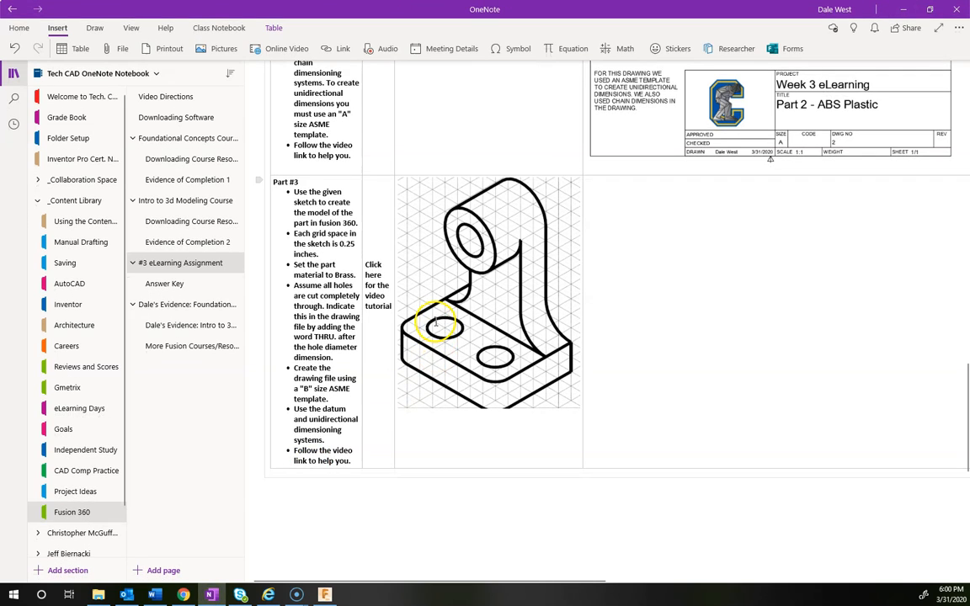
{"action": "left_click", "coordinate": [902, 8]}
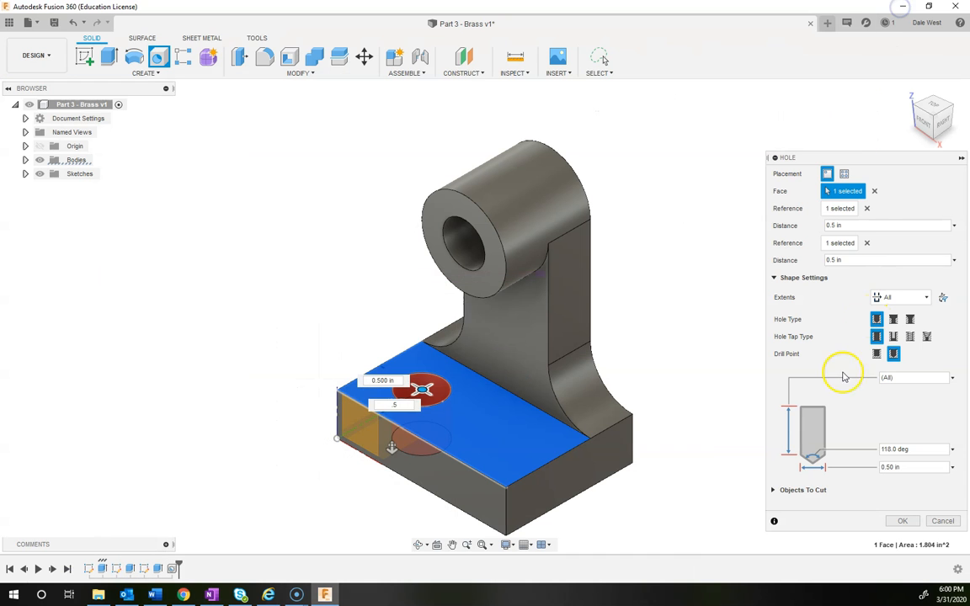
{"action": "left_click", "coordinate": [904, 522]}
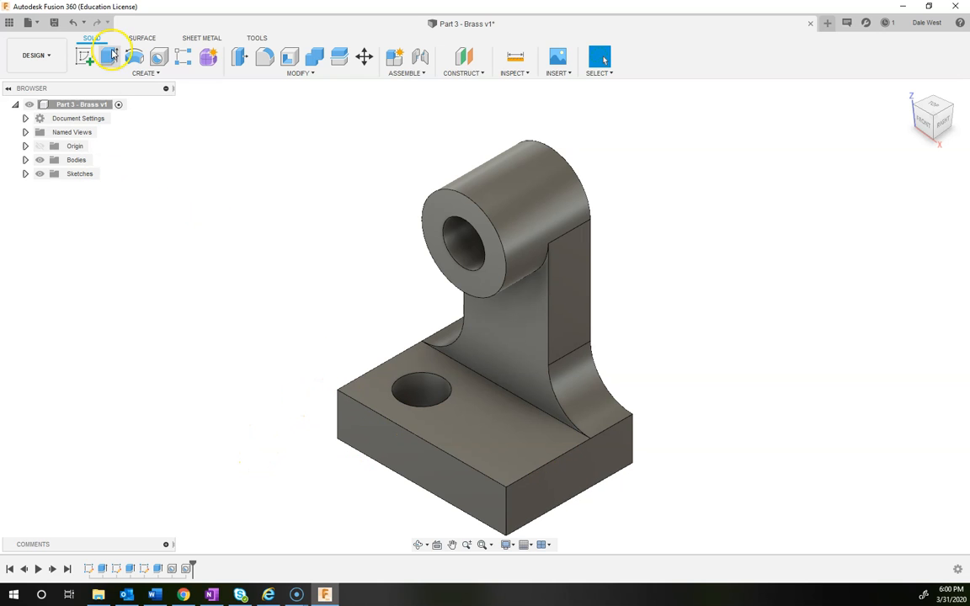
Step: Start a second hole on the base's top face, positioned 0.5 in from the right side edge and 0.5 in from the front edge
{"action": "left_click", "coordinate": [158, 56]}
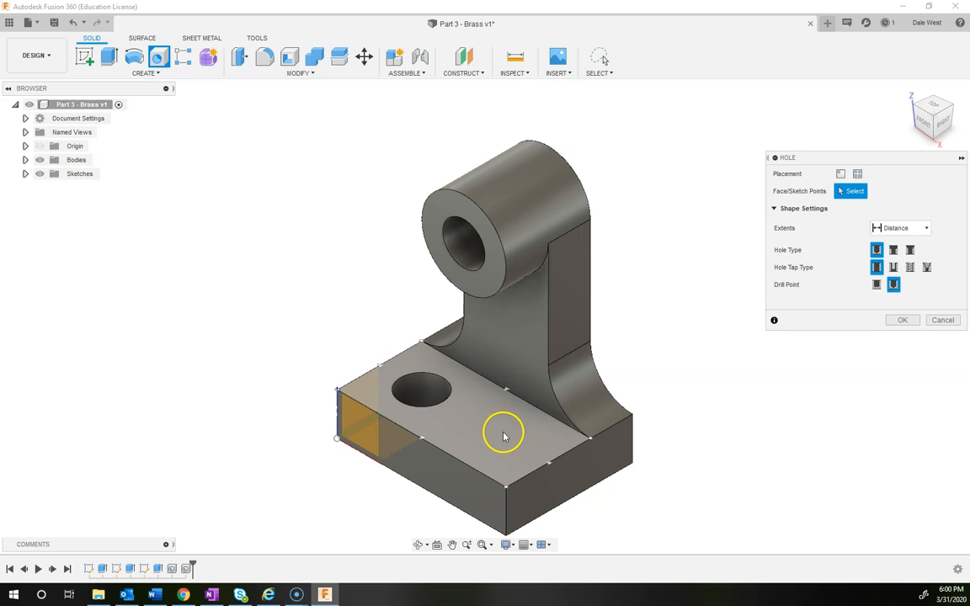
{"action": "left_click", "coordinate": [506, 437]}
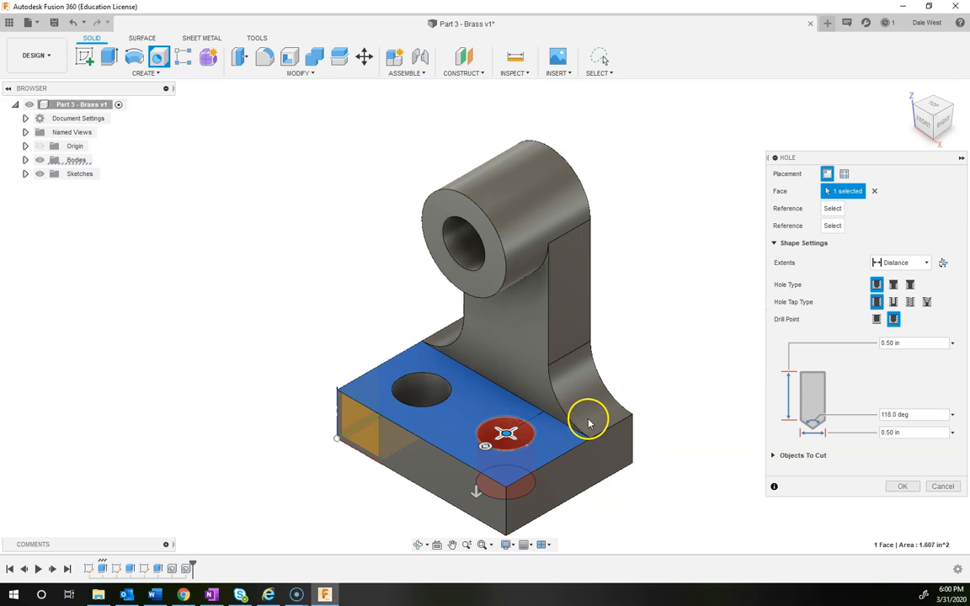
{"action": "left_click", "coordinate": [557, 461]}
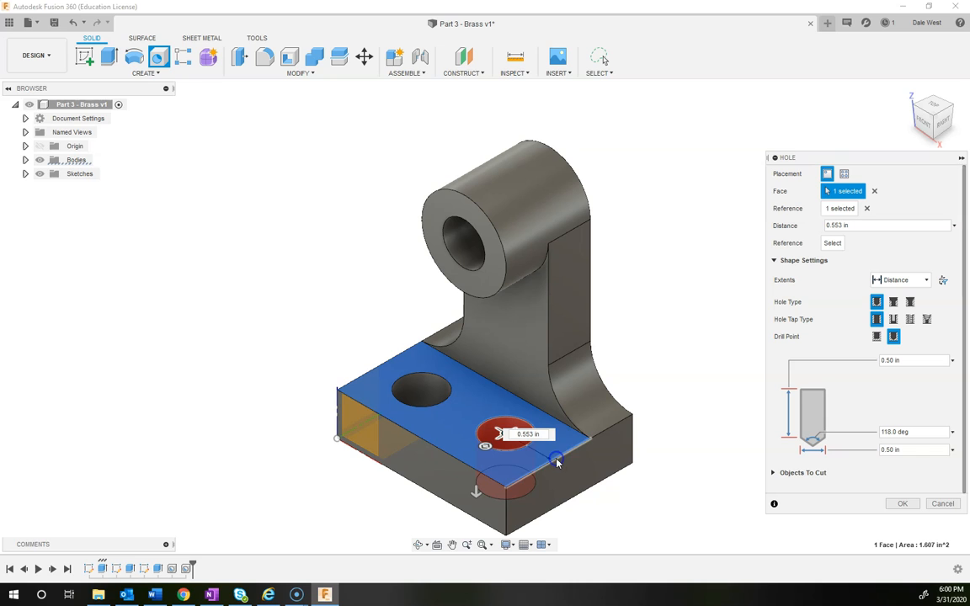
{"action": "left_click", "coordinate": [508, 433]}
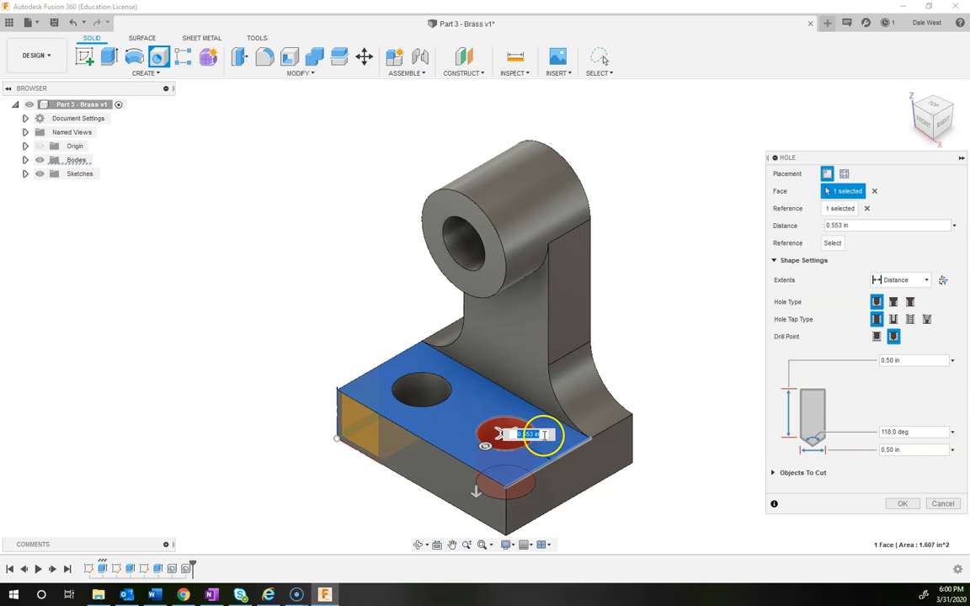
{"action": "left_click", "coordinate": [478, 464]}
{"action": "type", "text": ".5"}
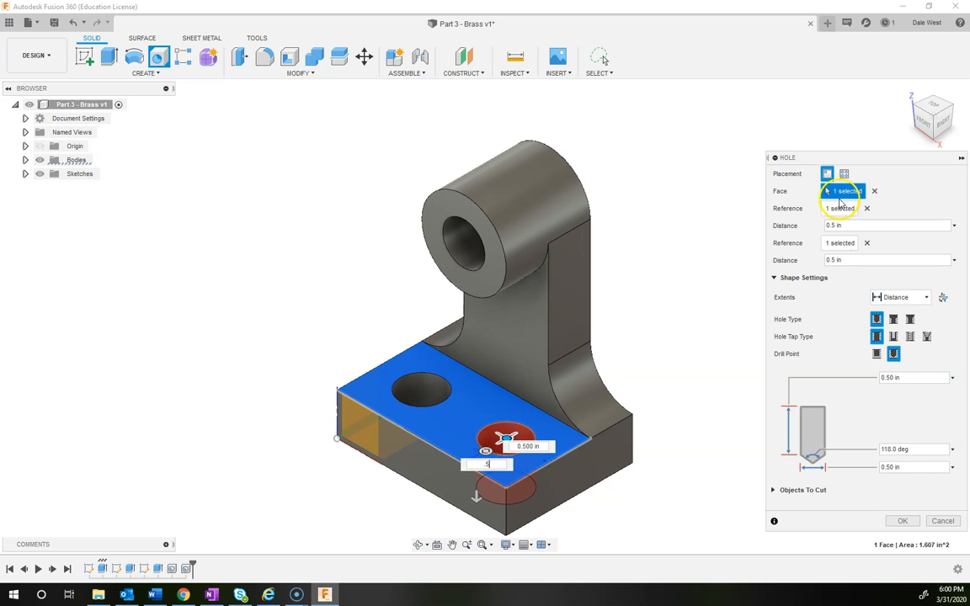
Step: Set the second base hole's extents to All and create the hole
{"action": "left_click", "coordinate": [918, 298]}
{"action": "left_click", "coordinate": [907, 342]}
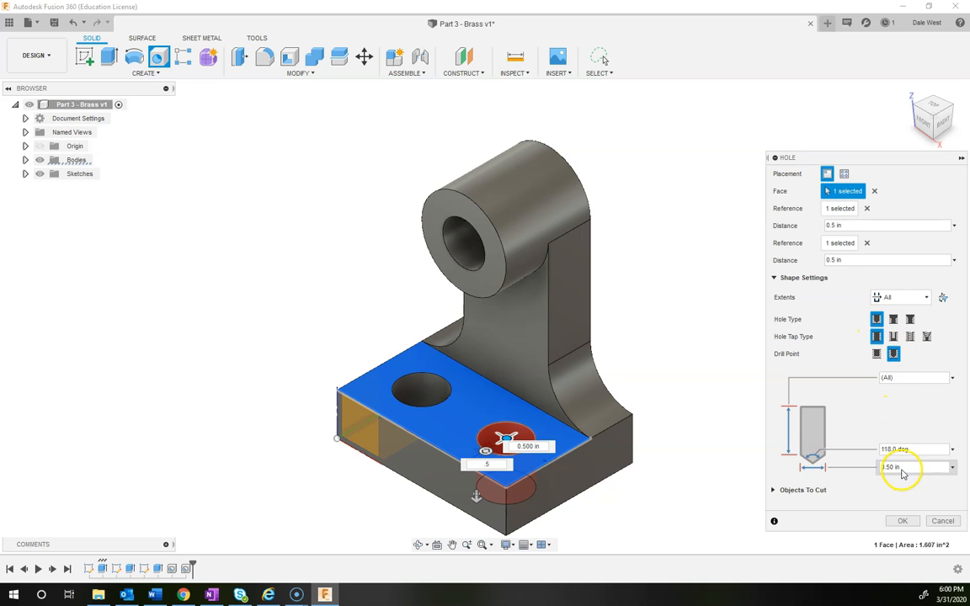
{"action": "left_click", "coordinate": [905, 523]}
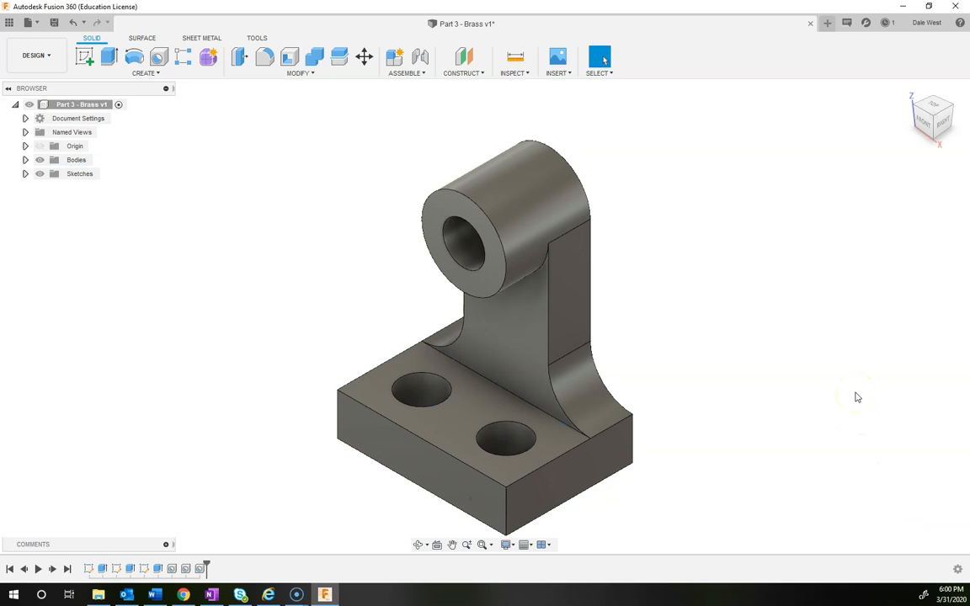
Step: Start a fillet on the base's two front vertical corner edges and consult the Part #3 sketch in OneNote for the radius
{"action": "left_click", "coordinate": [264, 56]}
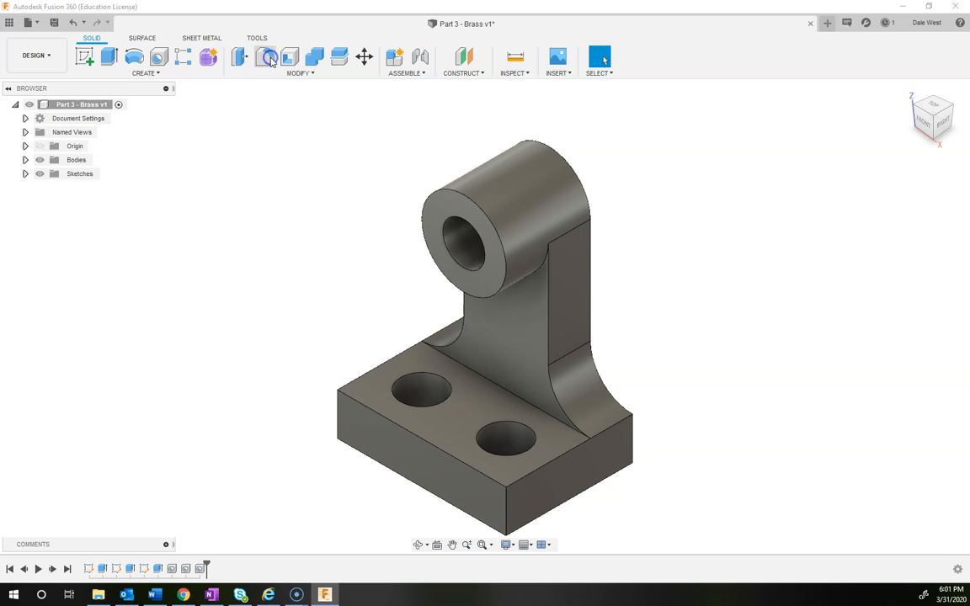
{"action": "left_click", "coordinate": [507, 506]}
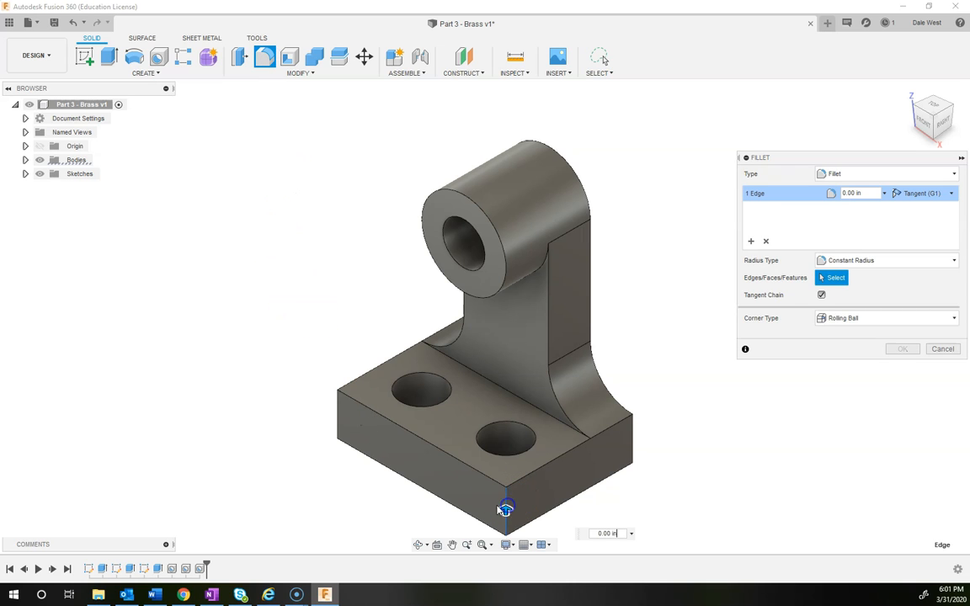
{"action": "left_click", "coordinate": [335, 410]}
{"action": "left_click", "coordinate": [220, 597]}
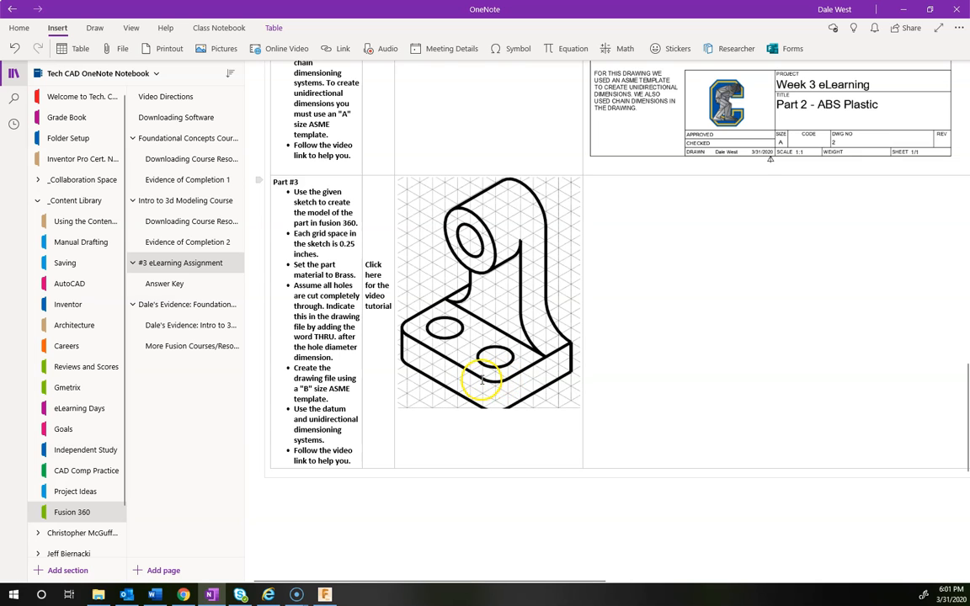
{"action": "left_click", "coordinate": [902, 9]}
Step: Create the corner fillets with a 0.25 in radius and save the design with the version description User Saved
{"action": "left_click_drag", "start_coordinate": [872, 193], "coordinate": [805, 196]}
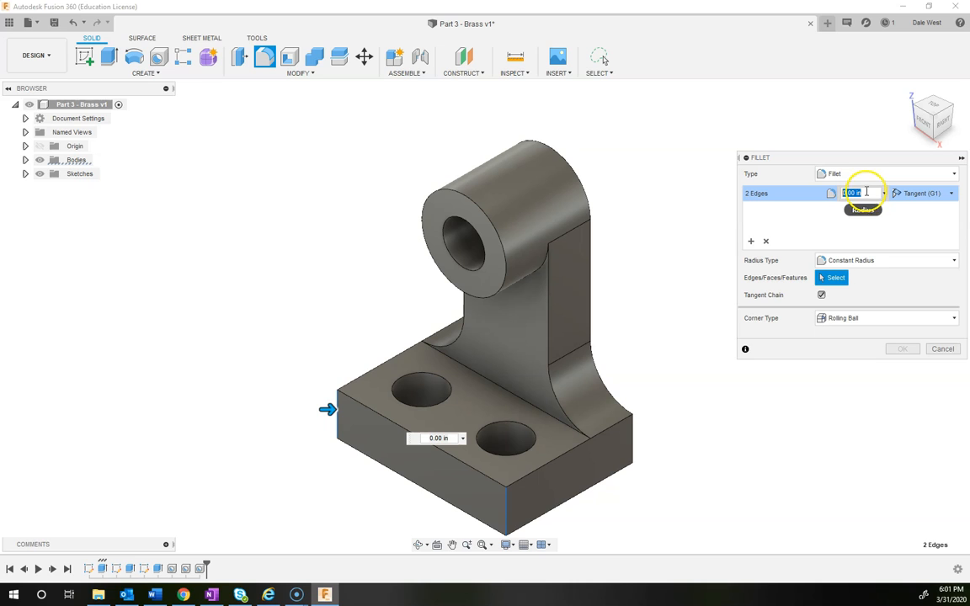
{"action": "type", "text": ".25"}
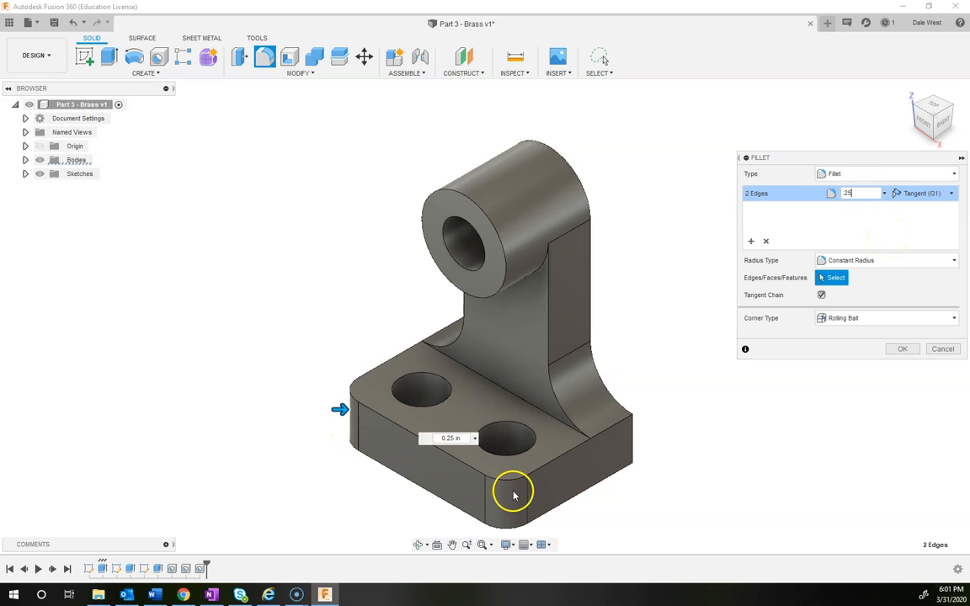
{"action": "left_click", "coordinate": [902, 349]}
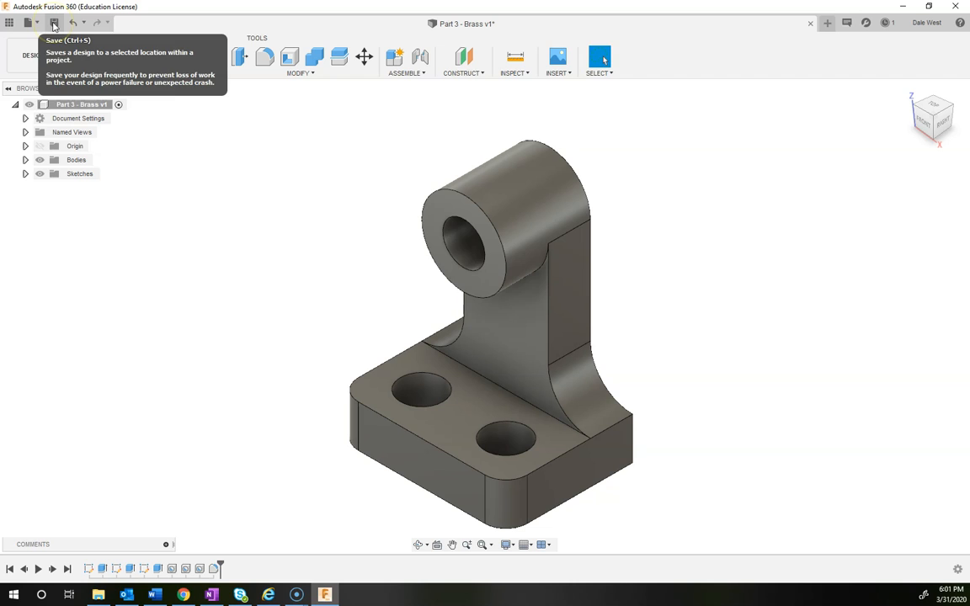
{"action": "left_click", "coordinate": [53, 23]}
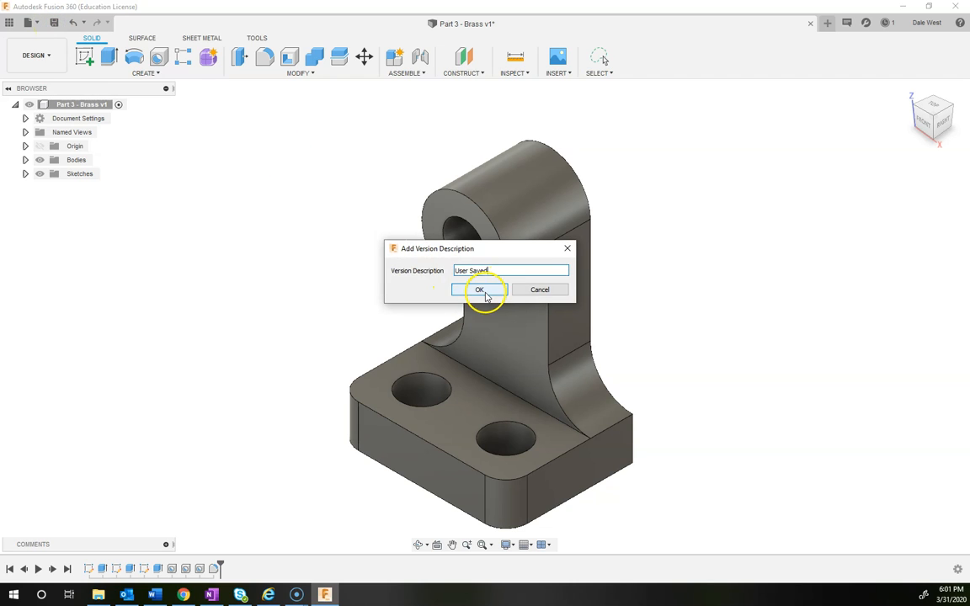
{"action": "left_click", "coordinate": [482, 290]}
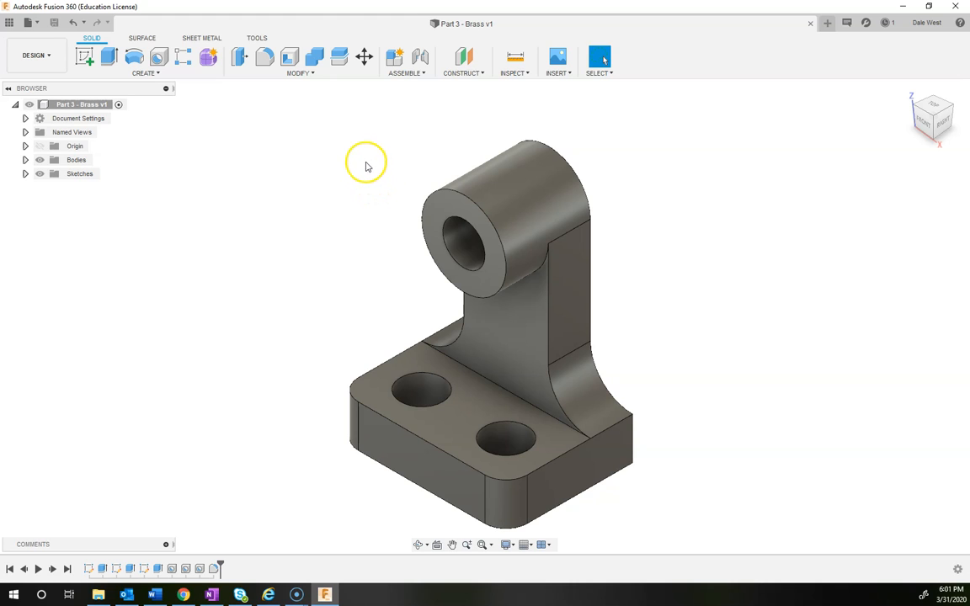
Step: Open the Physical Material settings and consult the Part #3 instructions in OneNote for the required material
{"action": "left_click", "coordinate": [283, 75]}
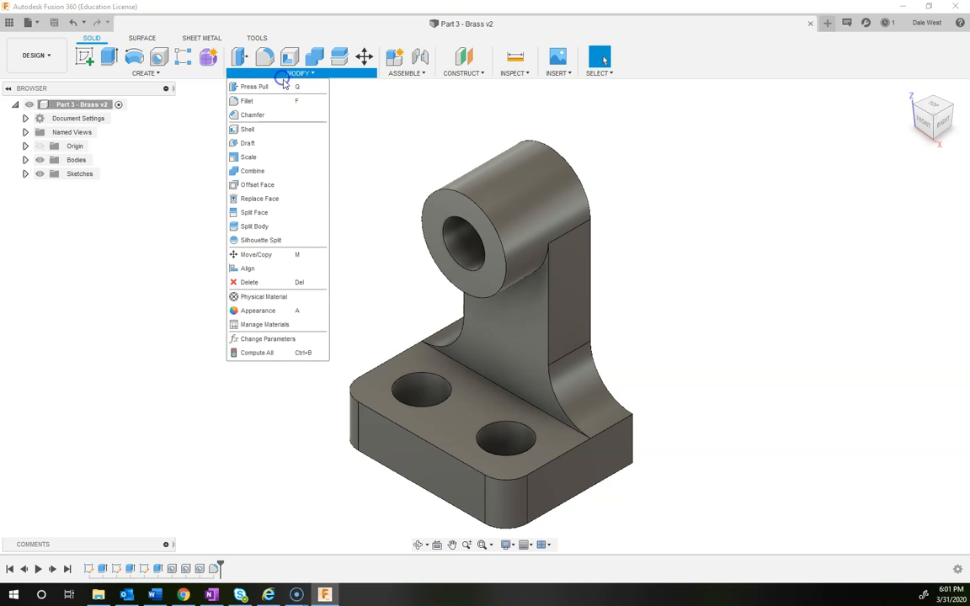
{"action": "left_click", "coordinate": [273, 299]}
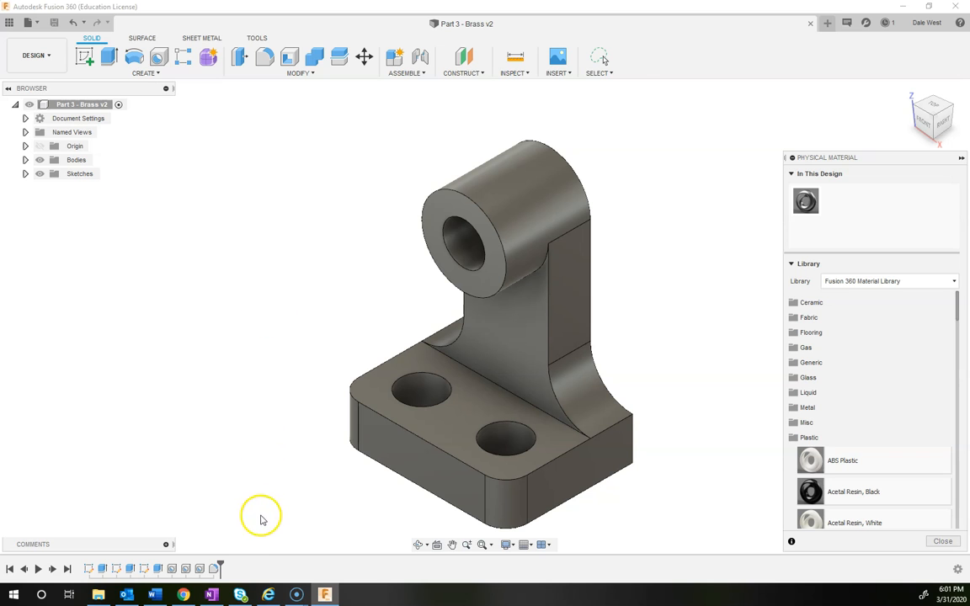
{"action": "left_click", "coordinate": [210, 595]}
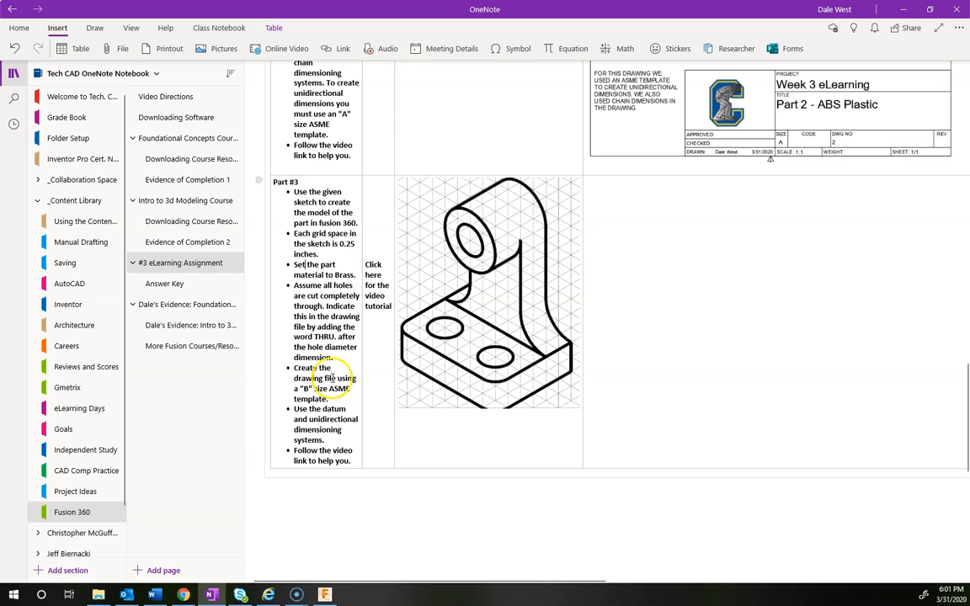
{"action": "left_click_drag", "start_coordinate": [357, 277], "coordinate": [333, 275]}
{"action": "left_click", "coordinate": [901, 9]}
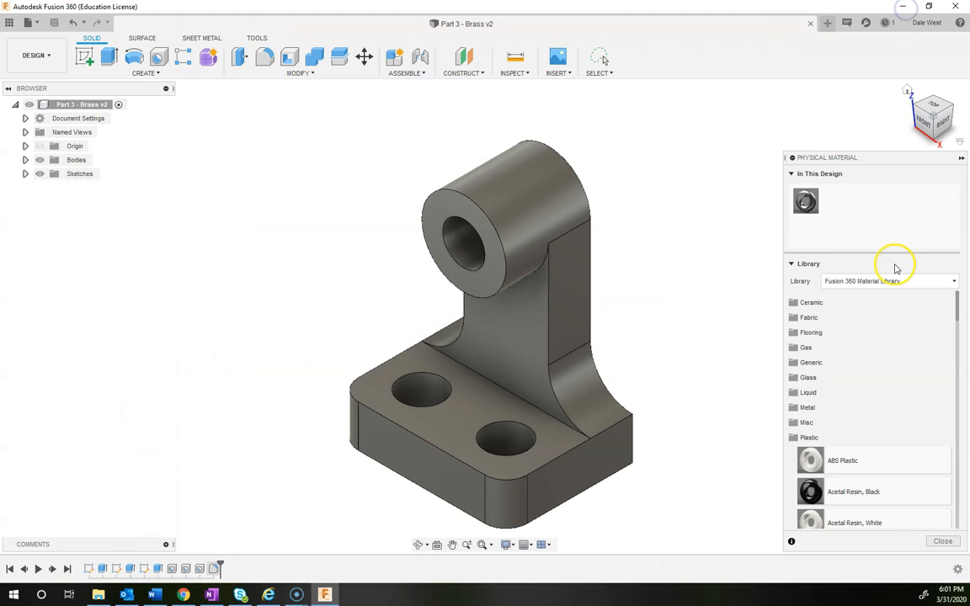
Step: Apply Brass from the Metal category of the Fusion 360 Material Library to the bracket body
{"action": "left_click", "coordinate": [804, 439]}
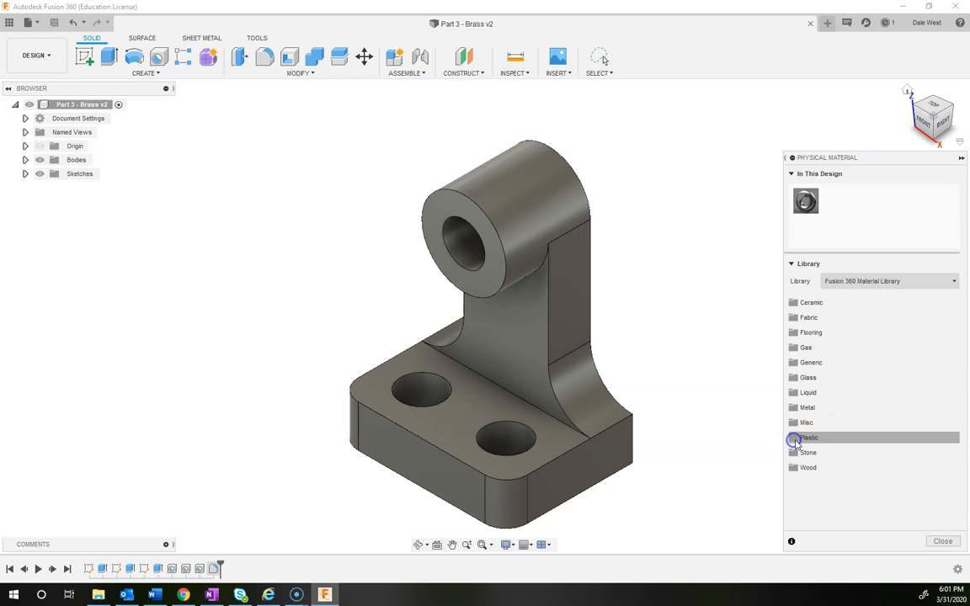
{"action": "left_click", "coordinate": [794, 409]}
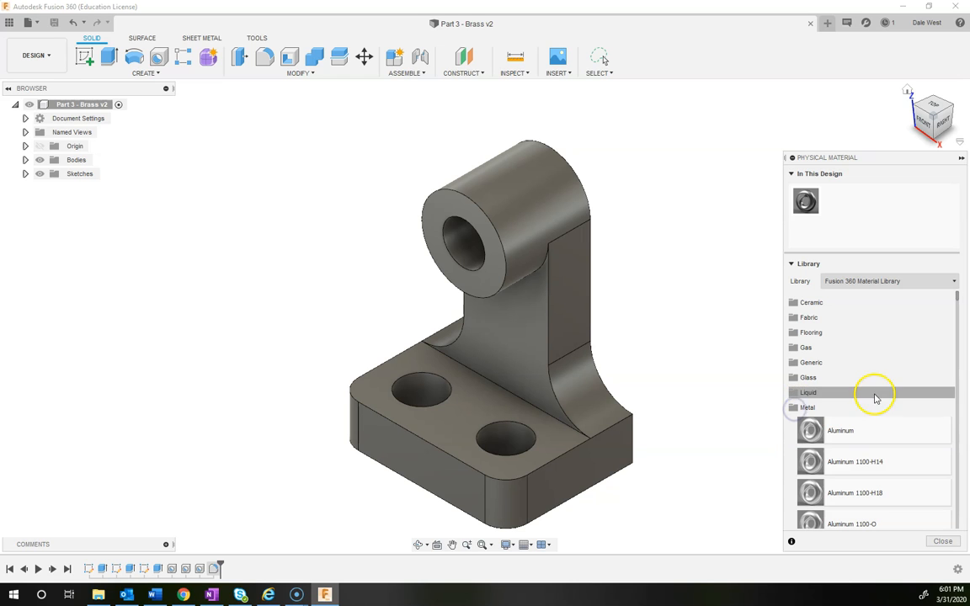
{"action": "scroll", "coordinate": [886, 447], "scroll_direction": "down", "scroll_amount": 3}
{"action": "scroll", "coordinate": [888, 435], "scroll_direction": "down", "scroll_amount": 10}
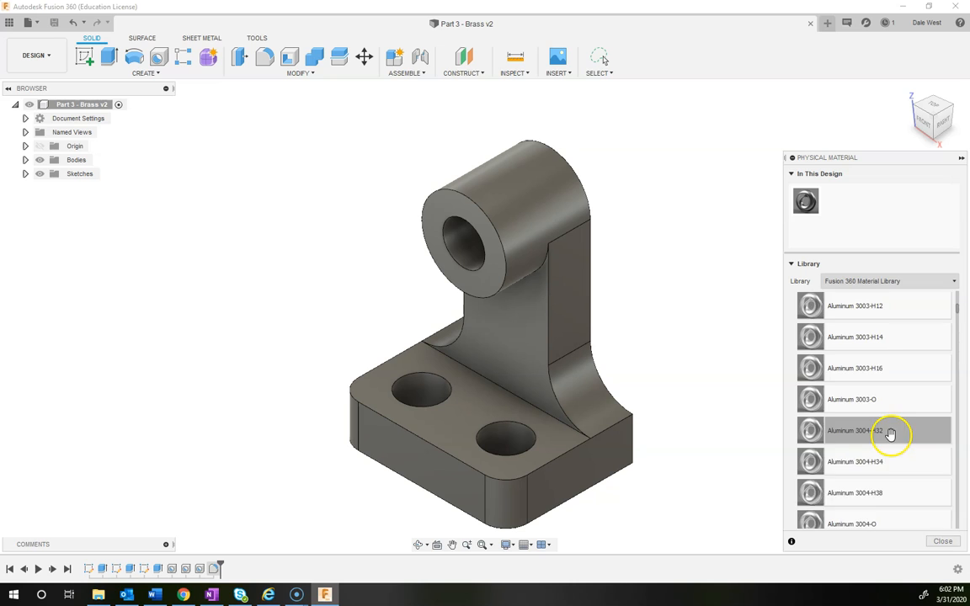
{"action": "scroll", "coordinate": [901, 427], "scroll_direction": "down", "scroll_amount": 3}
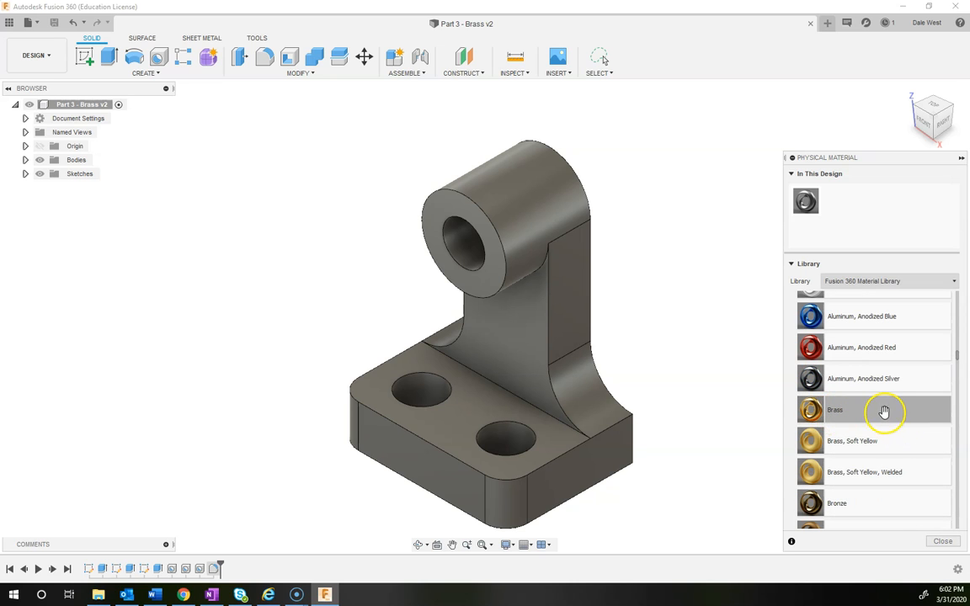
{"action": "left_click_drag", "start_coordinate": [888, 411], "coordinate": [559, 383]}
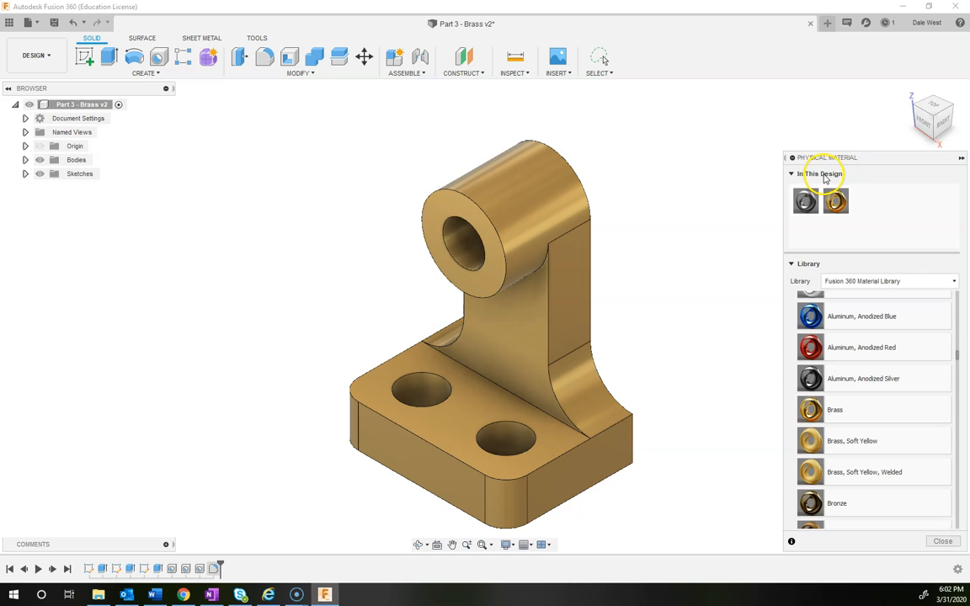
{"action": "left_click", "coordinate": [949, 541]}
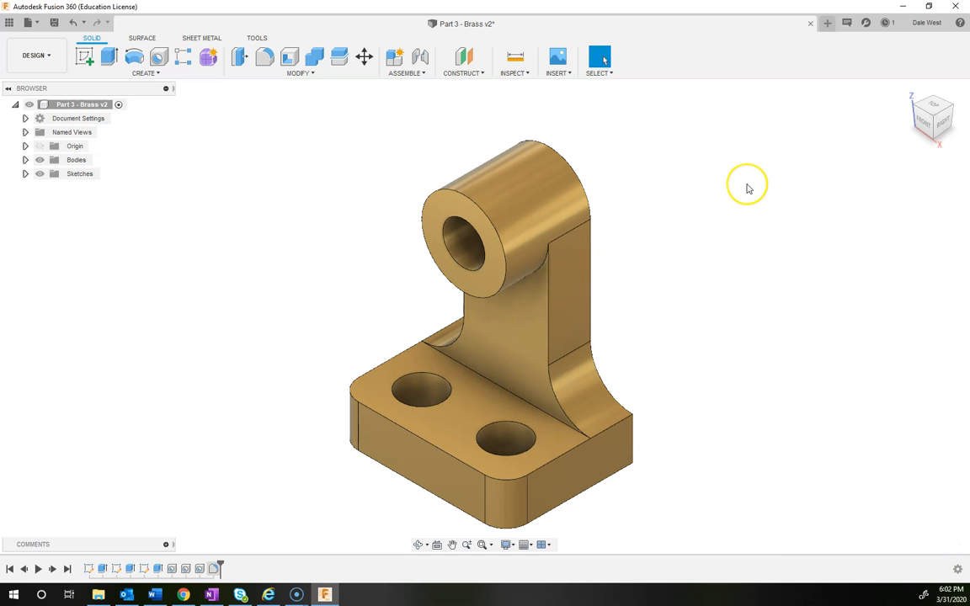
Step: Check the physical material in the bracket body's properties, and save the design with the version description User Saved
{"action": "left_click", "coordinate": [26, 160]}
{"action": "right_click", "coordinate": [83, 177]}
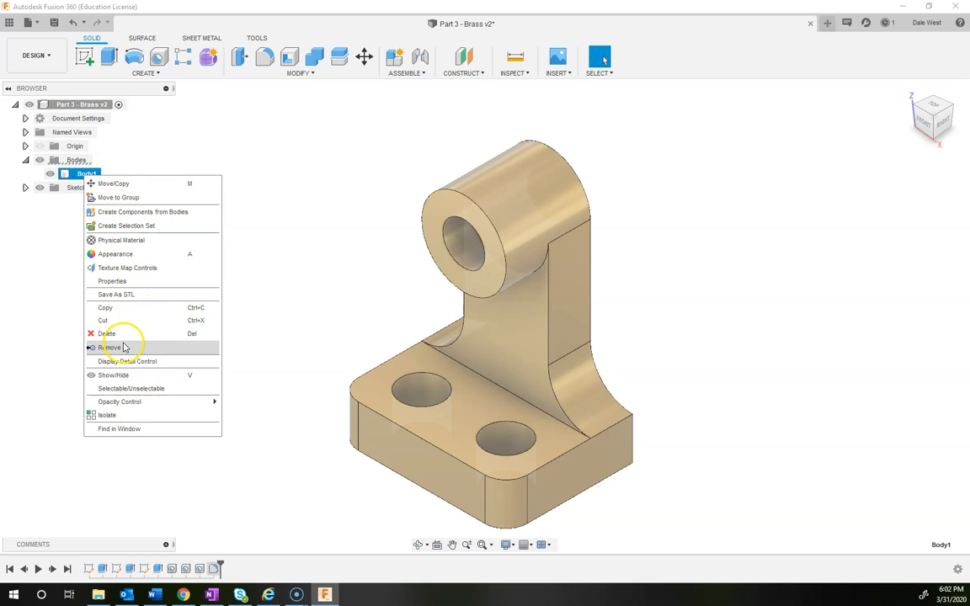
{"action": "left_click", "coordinate": [134, 282]}
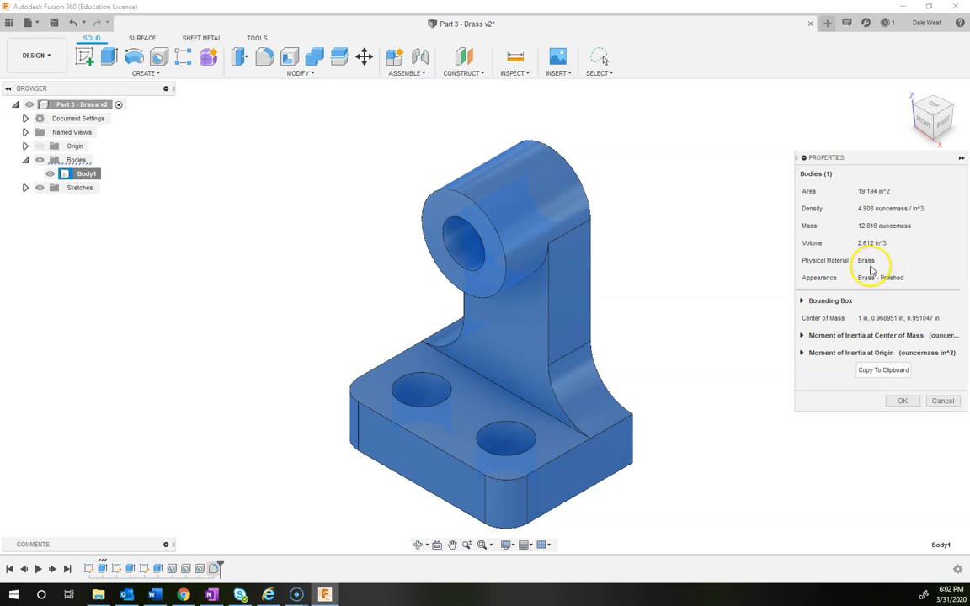
{"action": "left_click", "coordinate": [902, 401]}
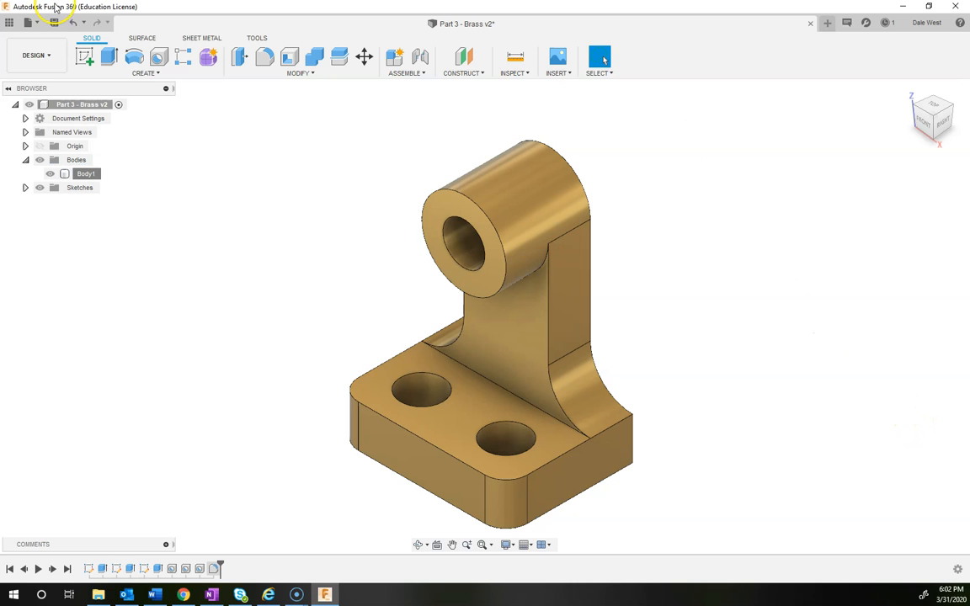
{"action": "left_click", "coordinate": [56, 22]}
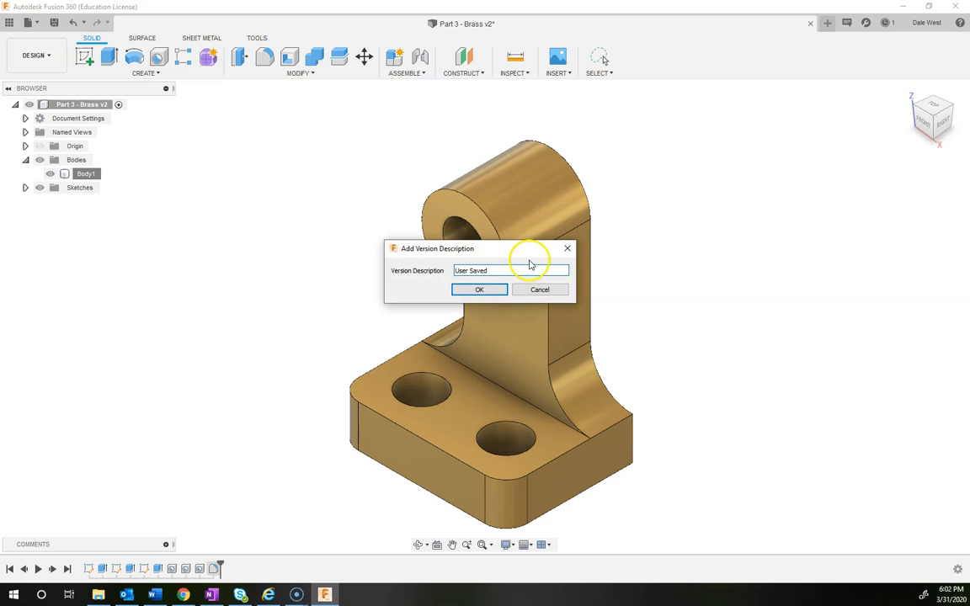
{"action": "left_click", "coordinate": [483, 292]}
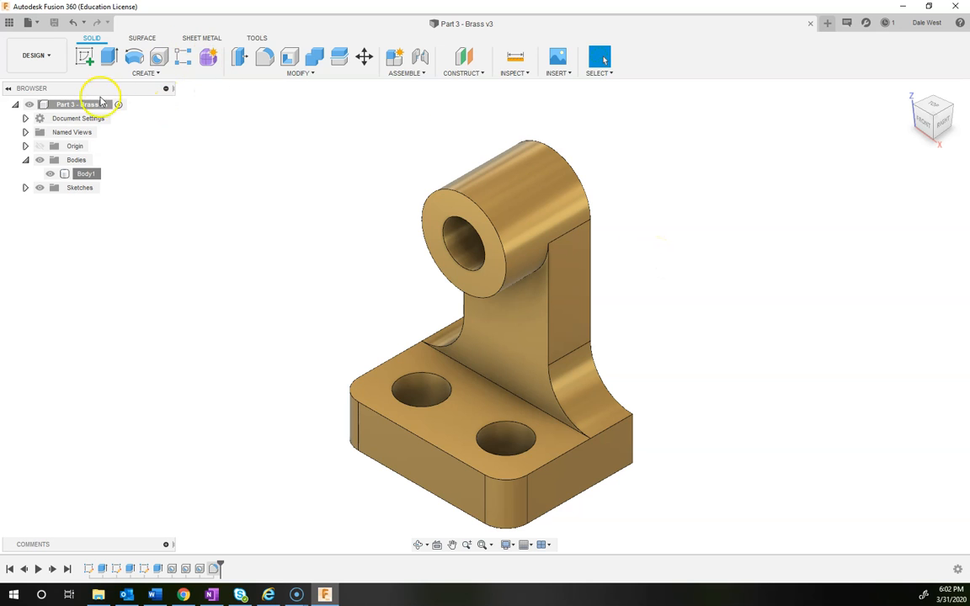
Step: Check the sheet requirements in OneNote, and create an ASME drawing from the design in inches on a B (17in x 11in) sheet, without a base view
{"action": "left_click", "coordinate": [46, 64]}
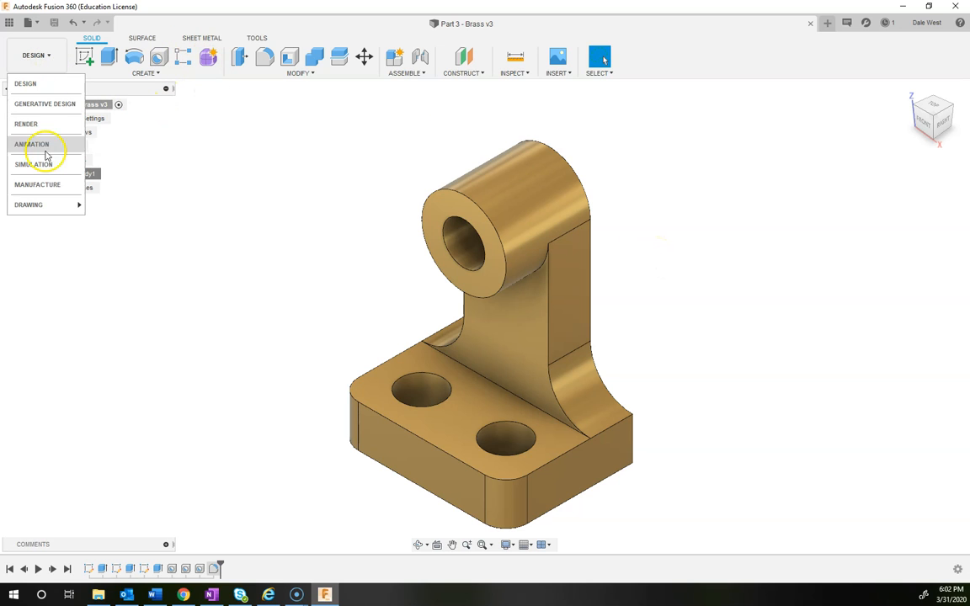
{"action": "mouse_move", "coordinate": [48, 205]}
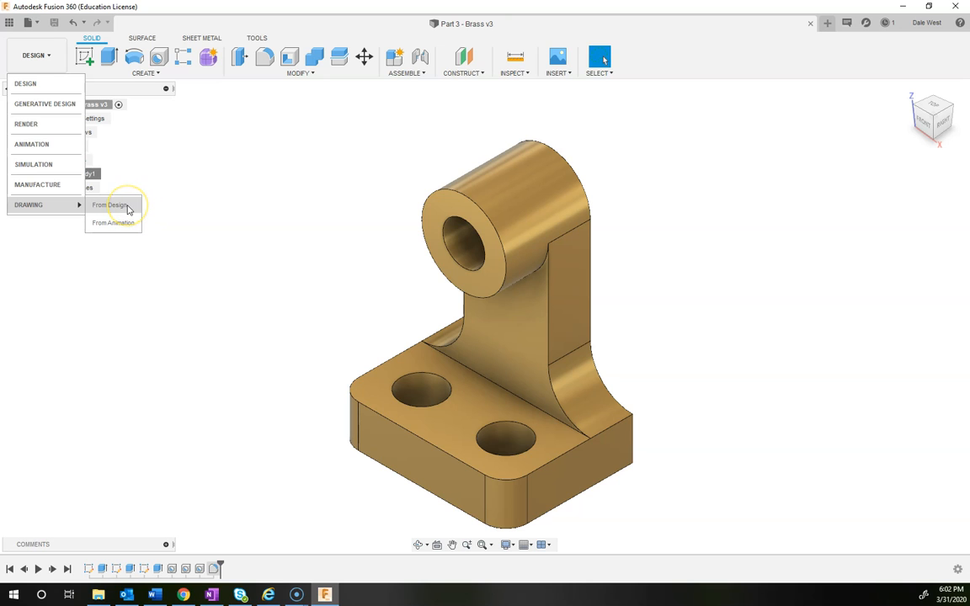
{"action": "left_click", "coordinate": [127, 207]}
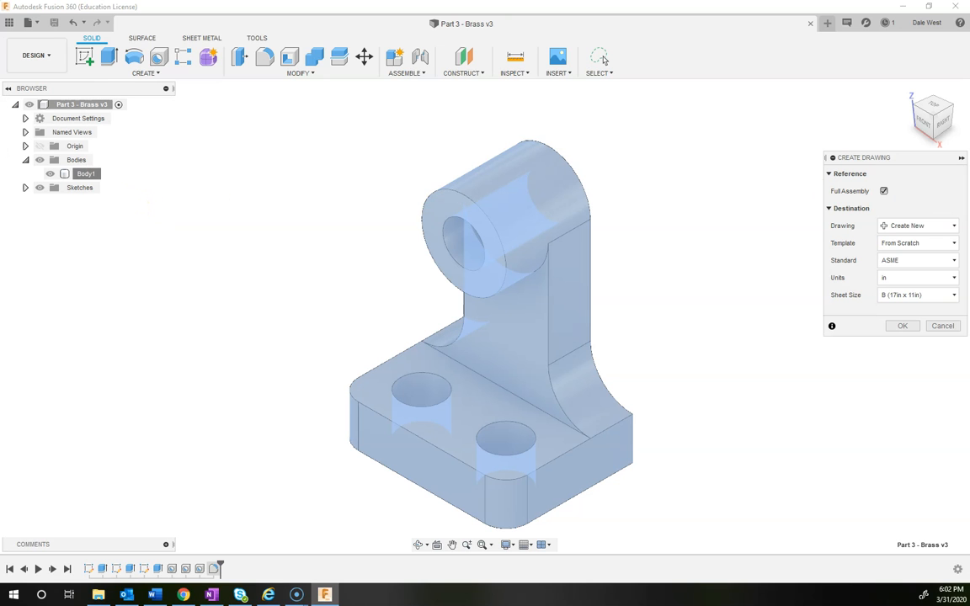
{"action": "left_click", "coordinate": [212, 594]}
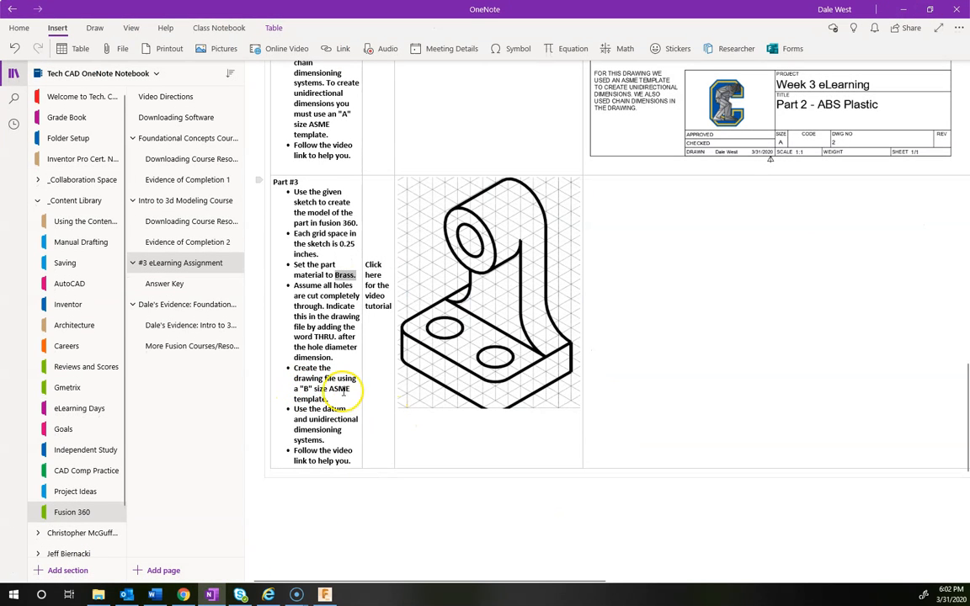
{"action": "left_click", "coordinate": [906, 9]}
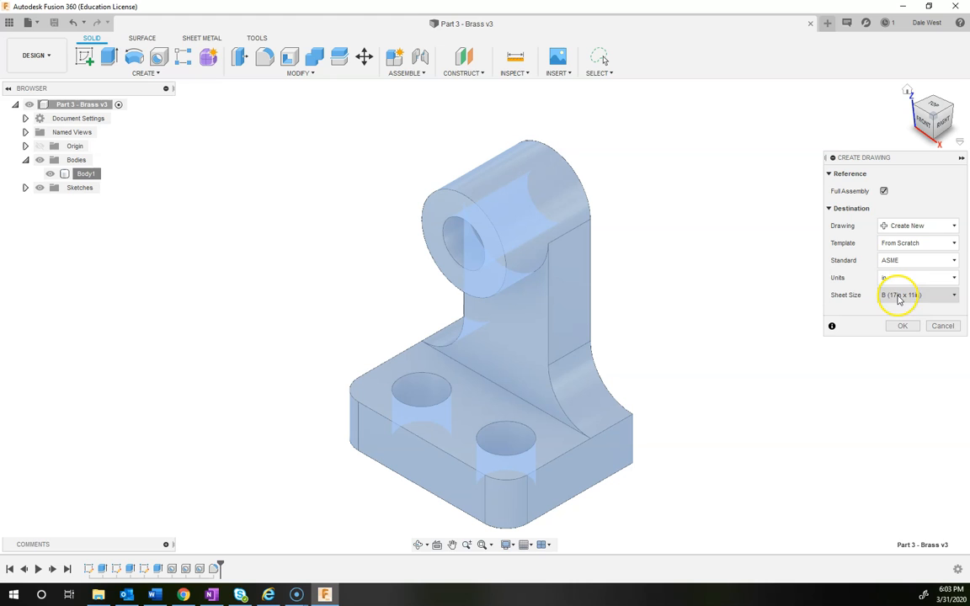
{"action": "left_click", "coordinate": [904, 326]}
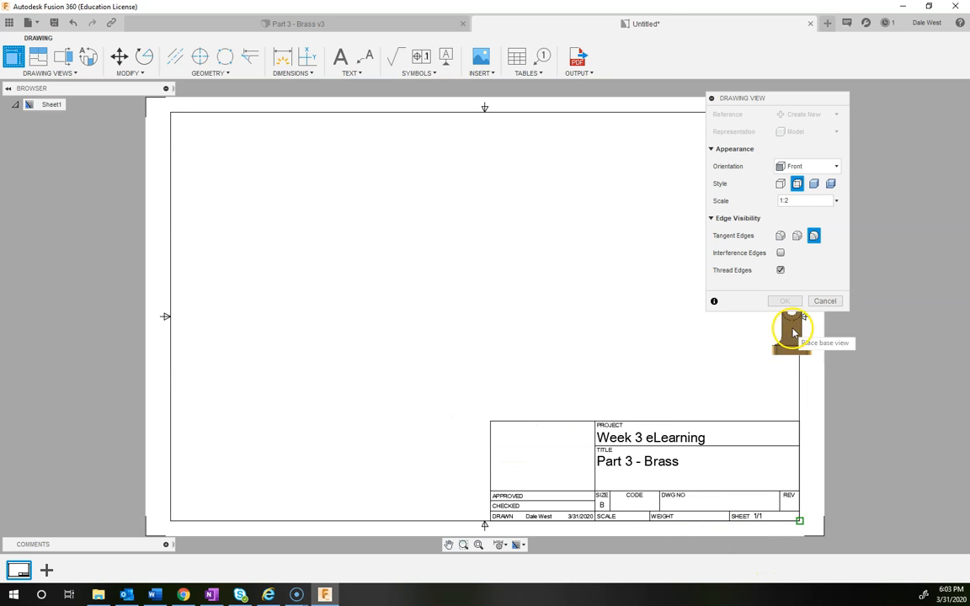
{"action": "left_click", "coordinate": [825, 300]}
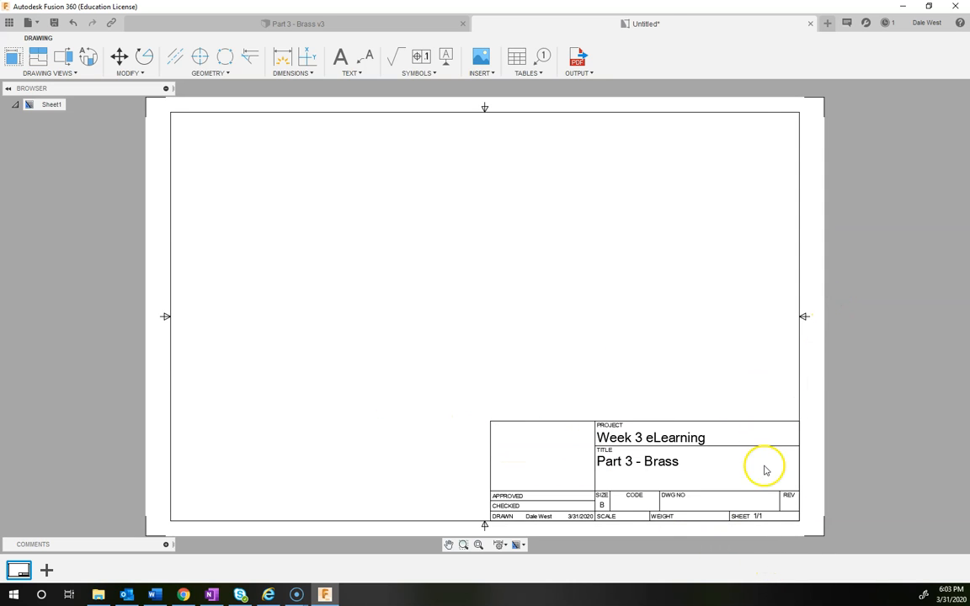
Step: Enter 3 as the drawing number in the title block
{"action": "double_click", "coordinate": [663, 463]}
{"action": "left_click", "coordinate": [672, 506]}
{"action": "left_click", "coordinate": [673, 506]}
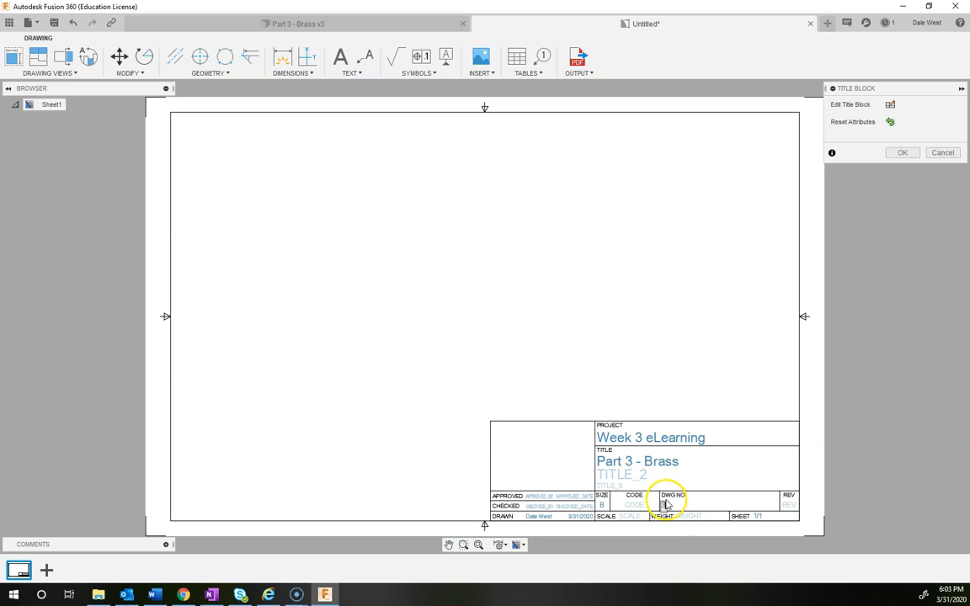
{"action": "left_click", "coordinate": [901, 153]}
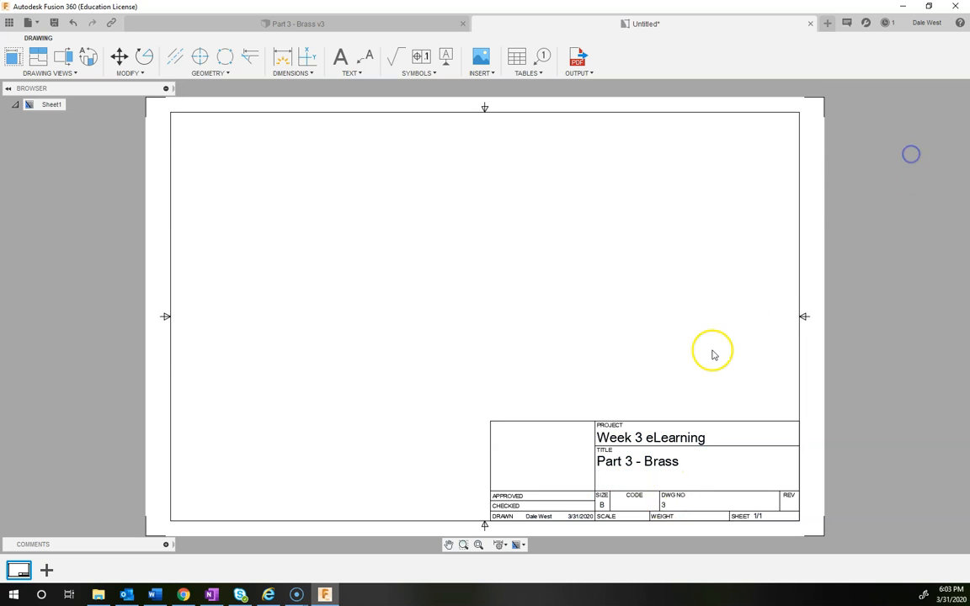
Step: Insert the Steelmen Field Logo 2 image from Downloads into the empty cell of the title block
{"action": "left_click", "coordinate": [480, 56]}
{"action": "left_click", "coordinate": [266, 192]}
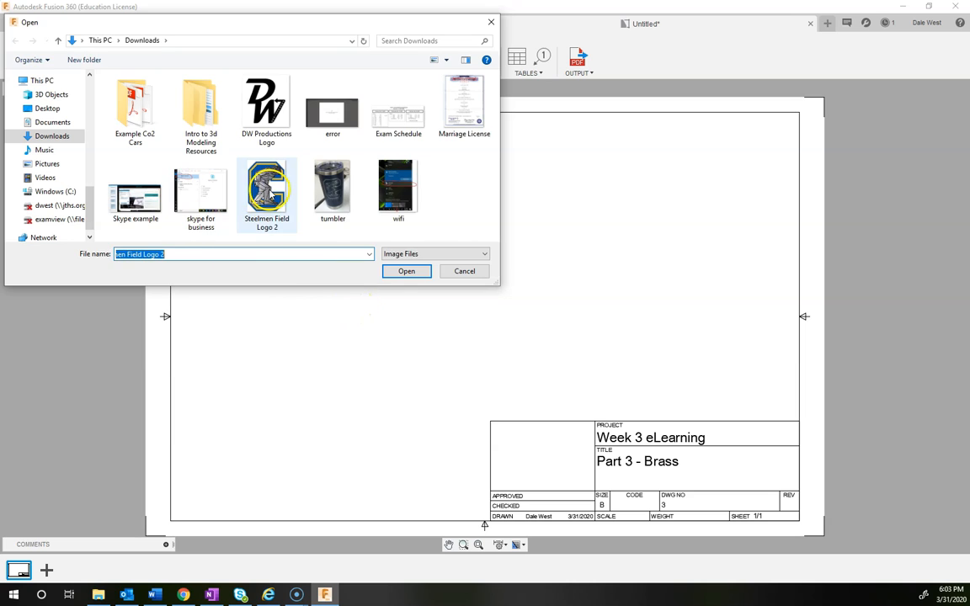
{"action": "left_click", "coordinate": [406, 271]}
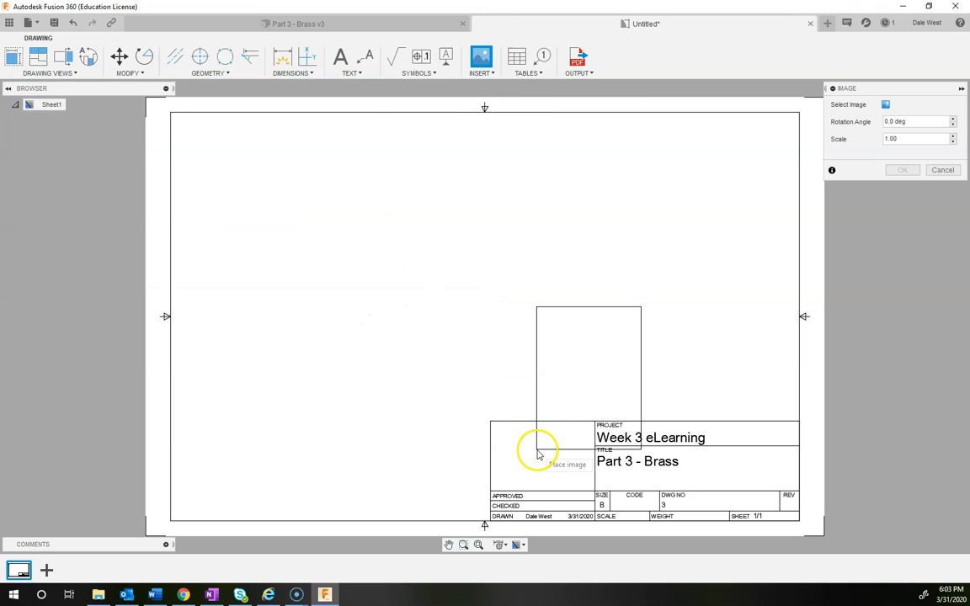
{"action": "scroll", "coordinate": [515, 480], "scroll_direction": "up", "scroll_amount": 4}
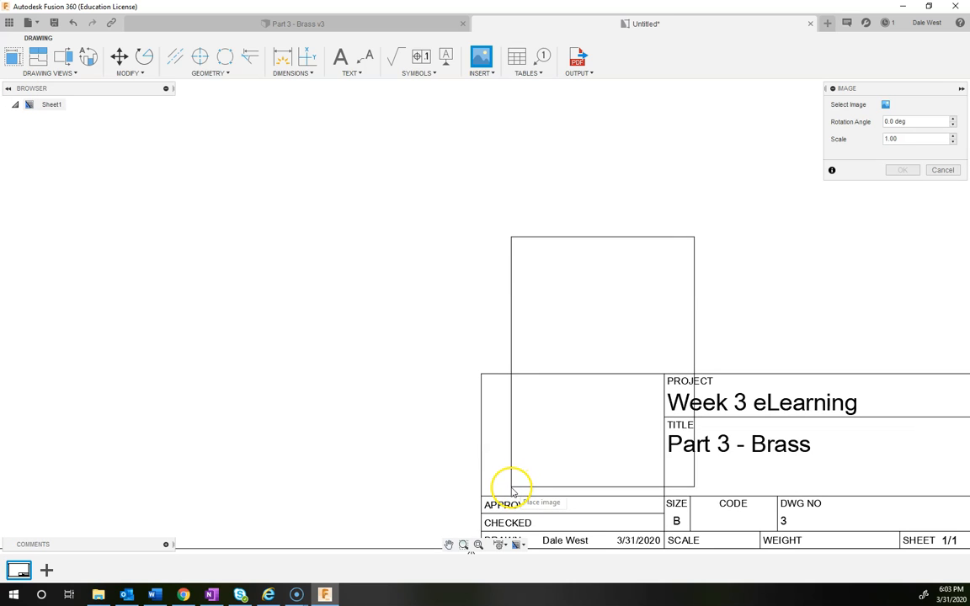
{"action": "left_click", "coordinate": [518, 488]}
{"action": "left_click", "coordinate": [837, 174]}
{"action": "key", "text": "Return"}
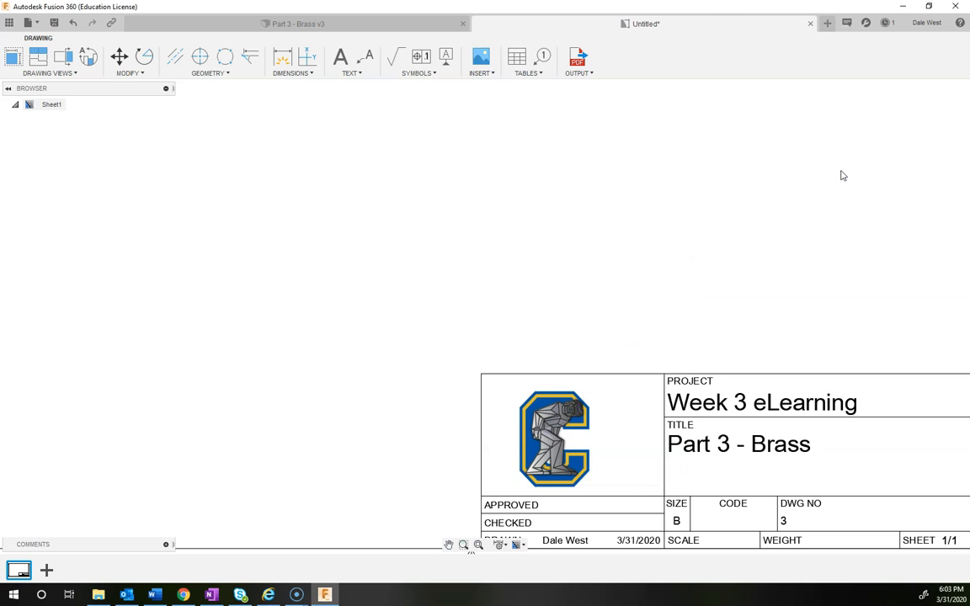
Step: Move the logo slightly to the right, closer to the centre of its title block cell
{"action": "left_click", "coordinate": [594, 406]}
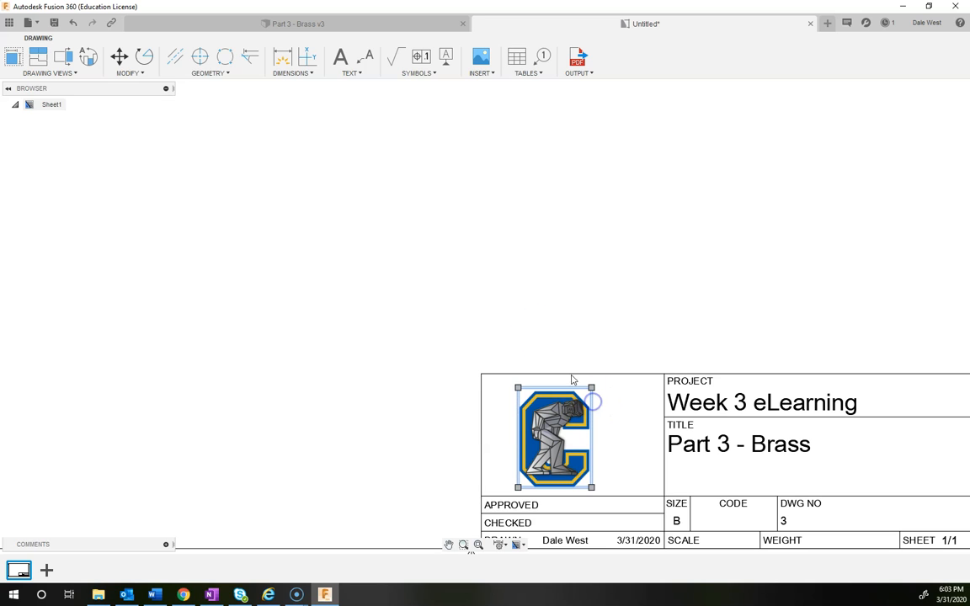
{"action": "left_click", "coordinate": [119, 57]}
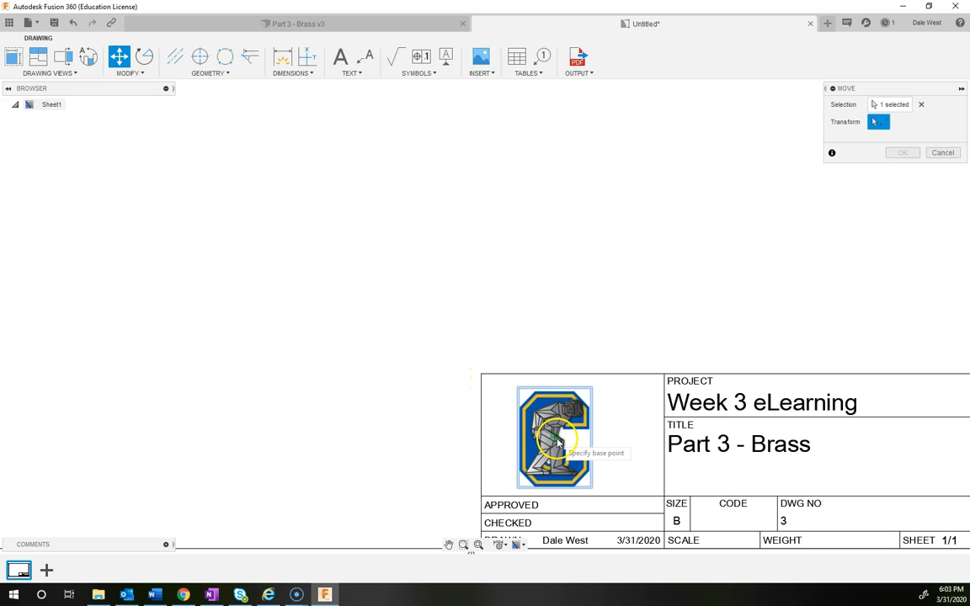
{"action": "left_click", "coordinate": [557, 438]}
{"action": "left_click", "coordinate": [568, 438]}
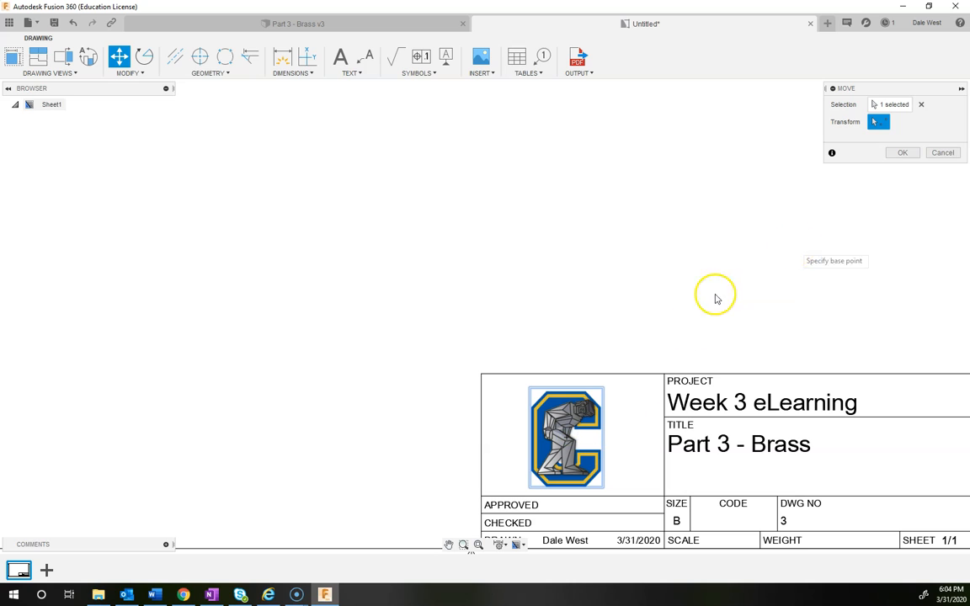
{"action": "left_click", "coordinate": [906, 153]}
{"action": "scroll", "coordinate": [612, 351], "scroll_direction": "down", "scroll_amount": 4}
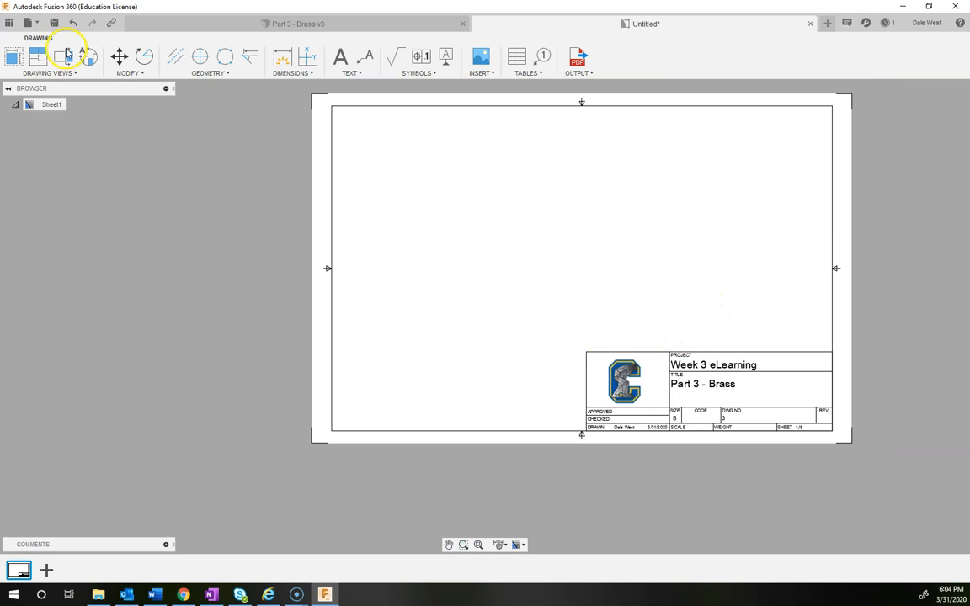
Step: Place a front base view of the bracket at 1:1 scale in the left part of the sheet
{"action": "left_click", "coordinate": [15, 59]}
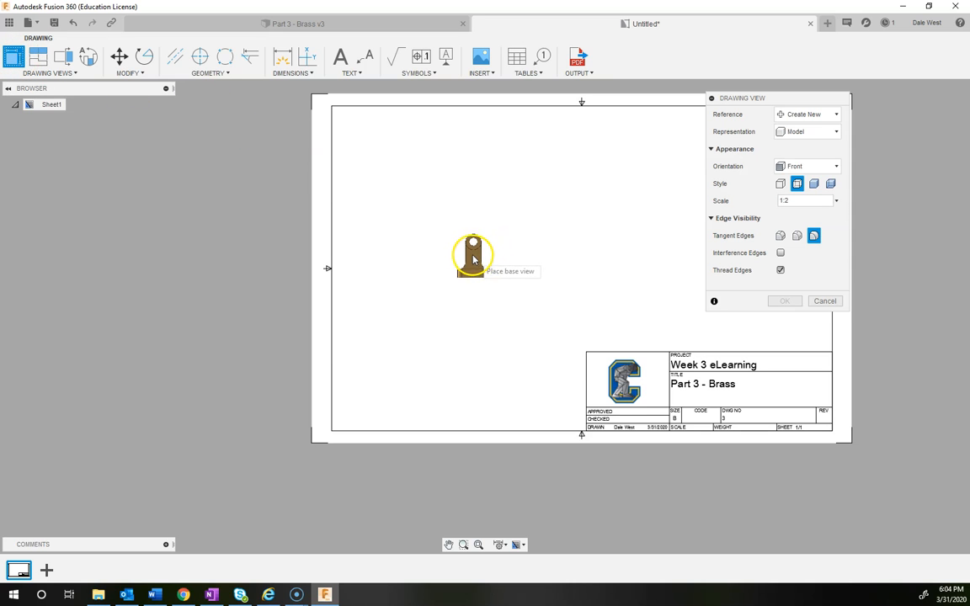
{"action": "left_click", "coordinate": [837, 201]}
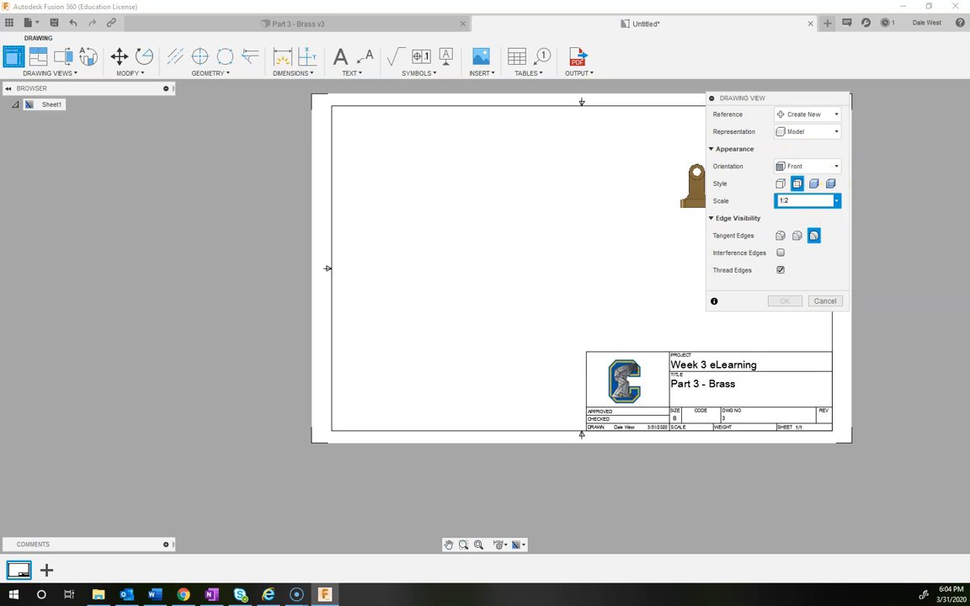
{"action": "left_click", "coordinate": [804, 253]}
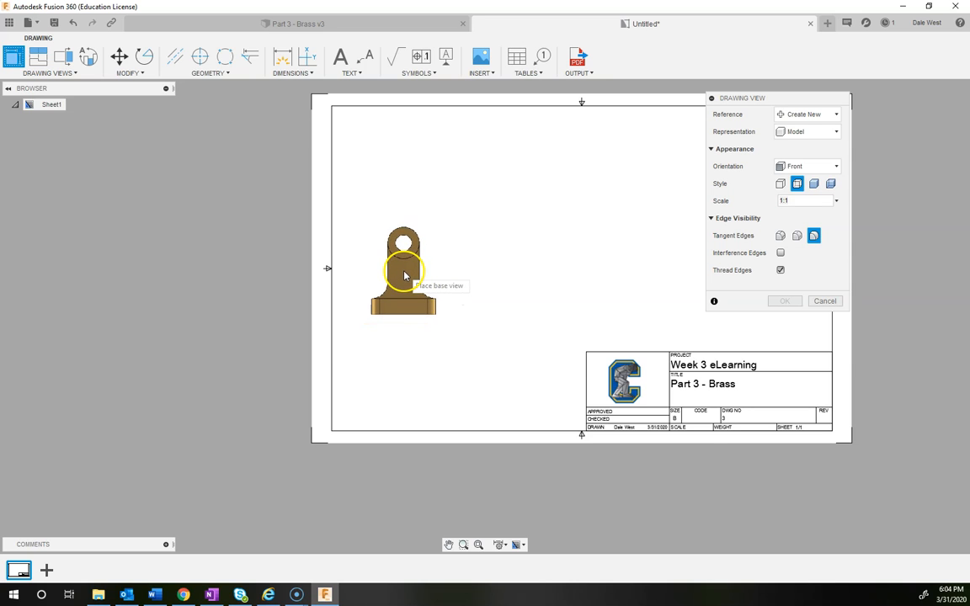
{"action": "left_click", "coordinate": [407, 282]}
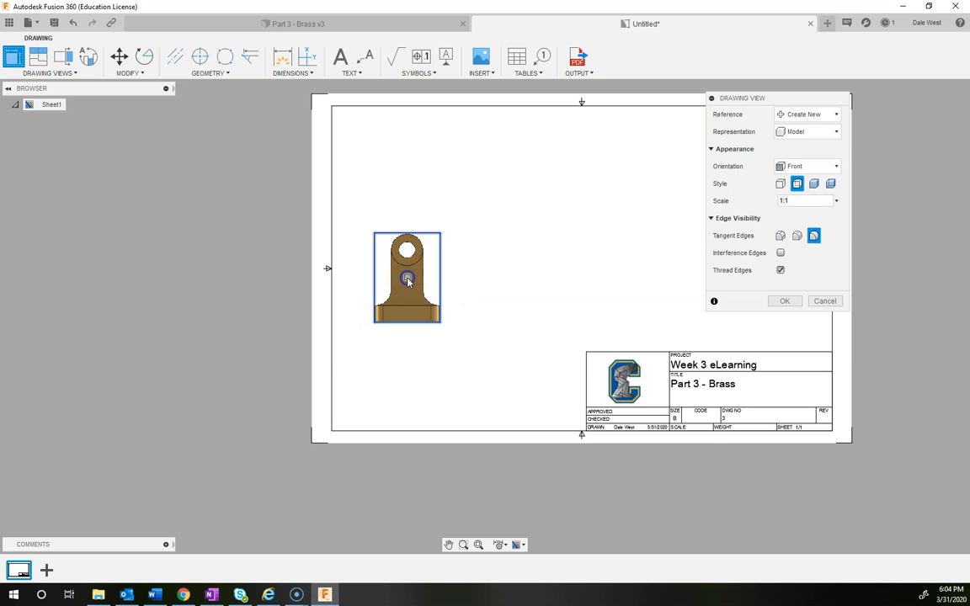
{"action": "left_click", "coordinate": [797, 302]}
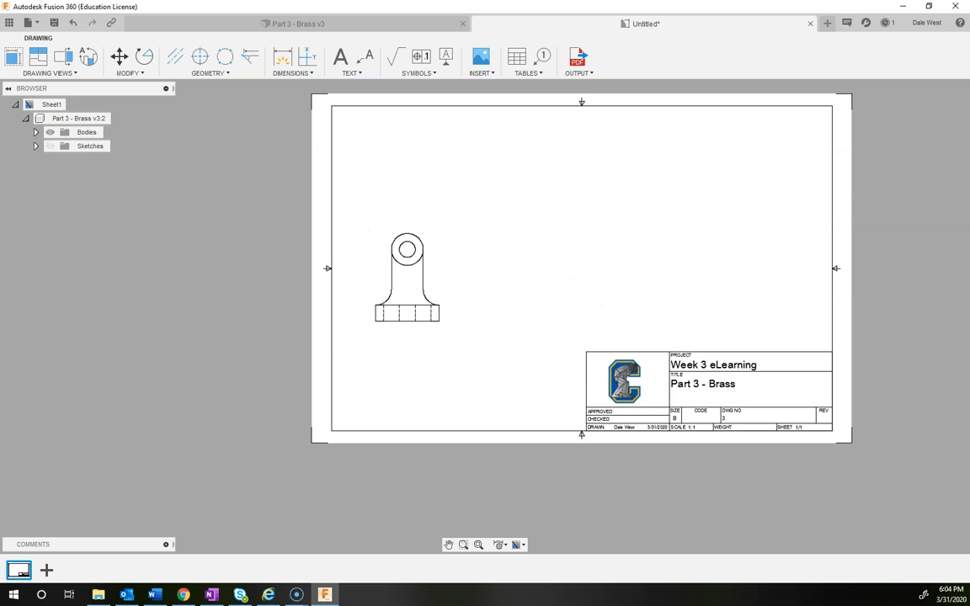
Step: Try a 2:1 scale on the front view, and set its scale to 1.5:1
{"action": "left_click", "coordinate": [444, 276]}
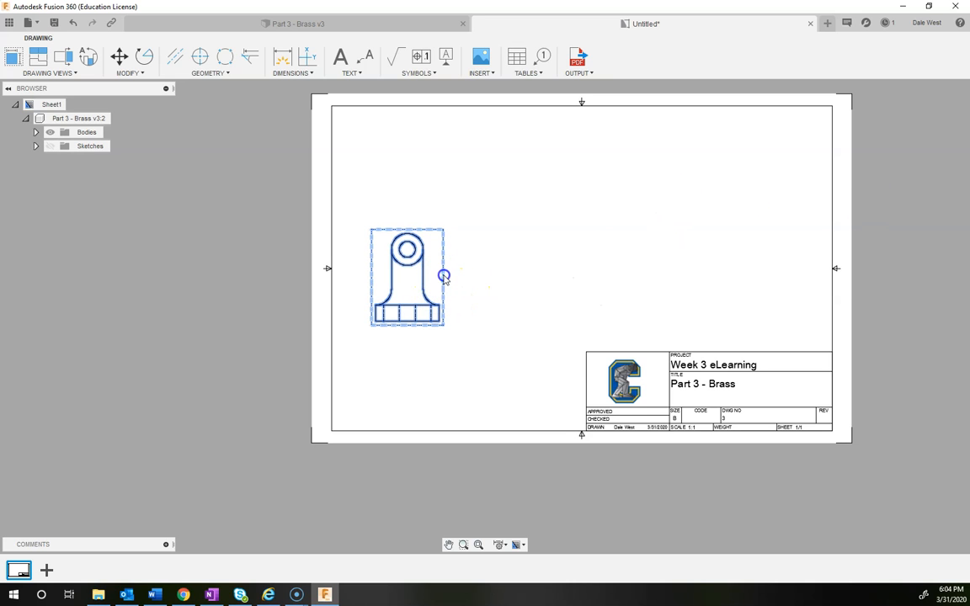
{"action": "double_click", "coordinate": [412, 271]}
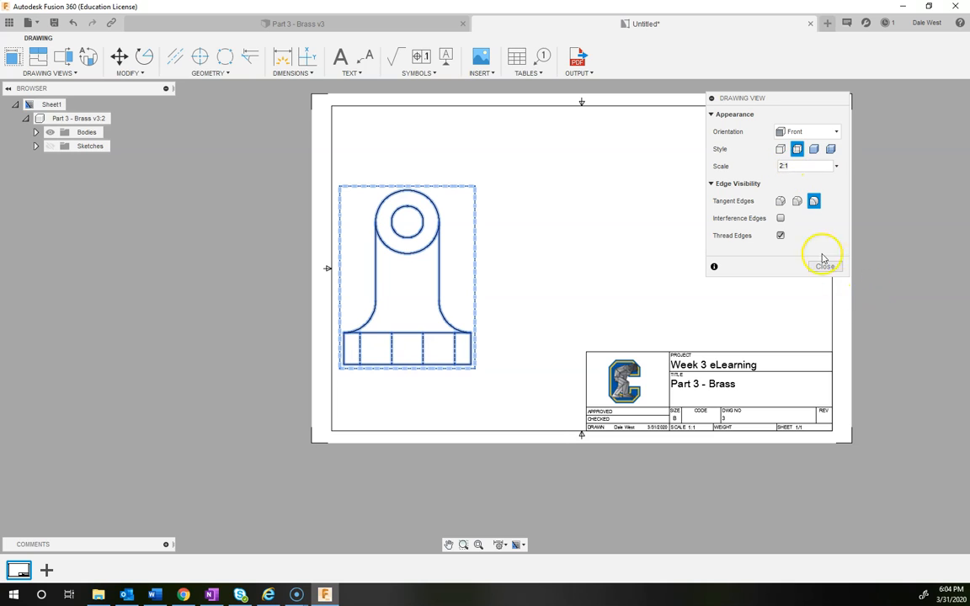
{"action": "left_click", "coordinate": [794, 165]}
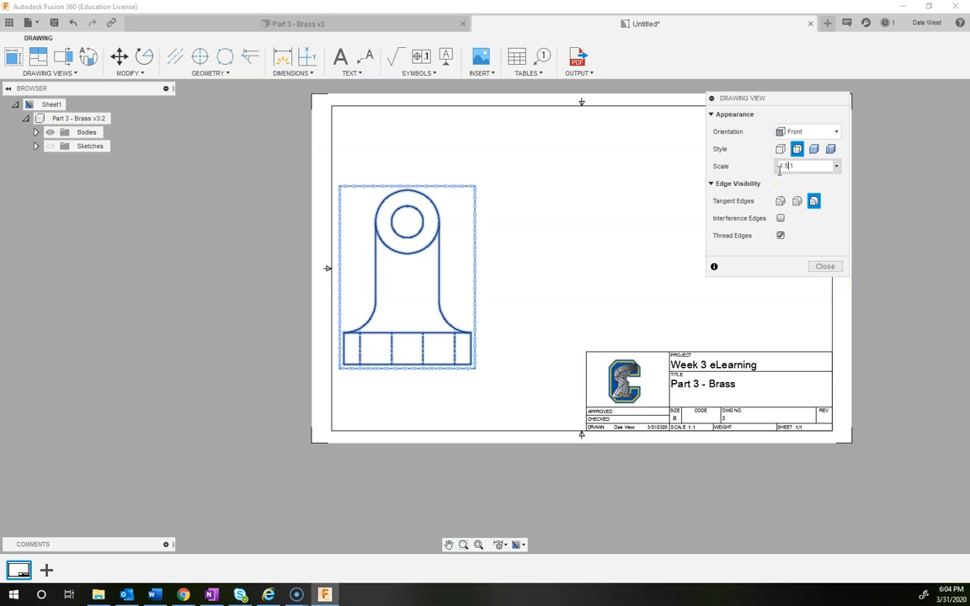
{"action": "key", "text": "Return"}
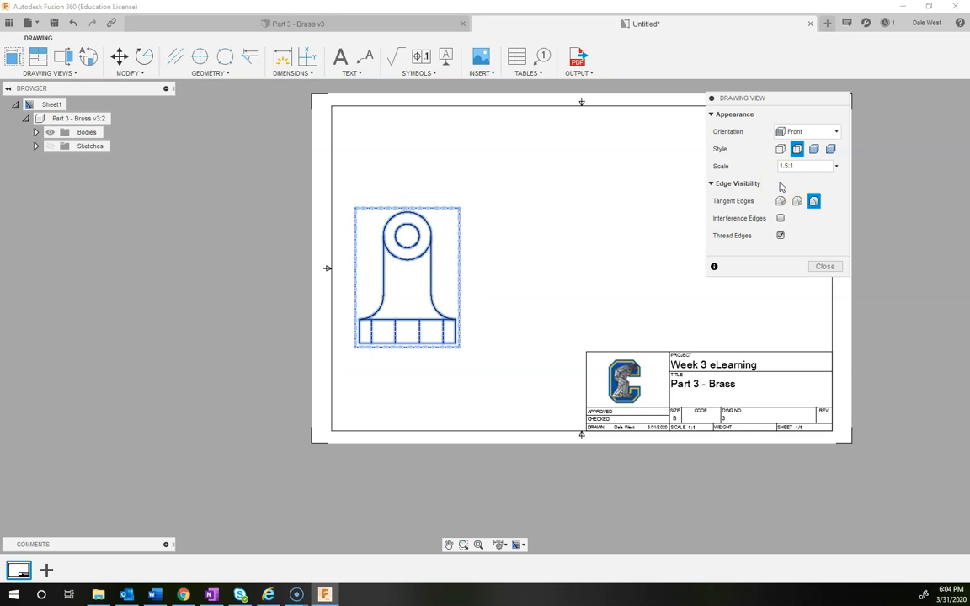
{"action": "left_click", "coordinate": [825, 267]}
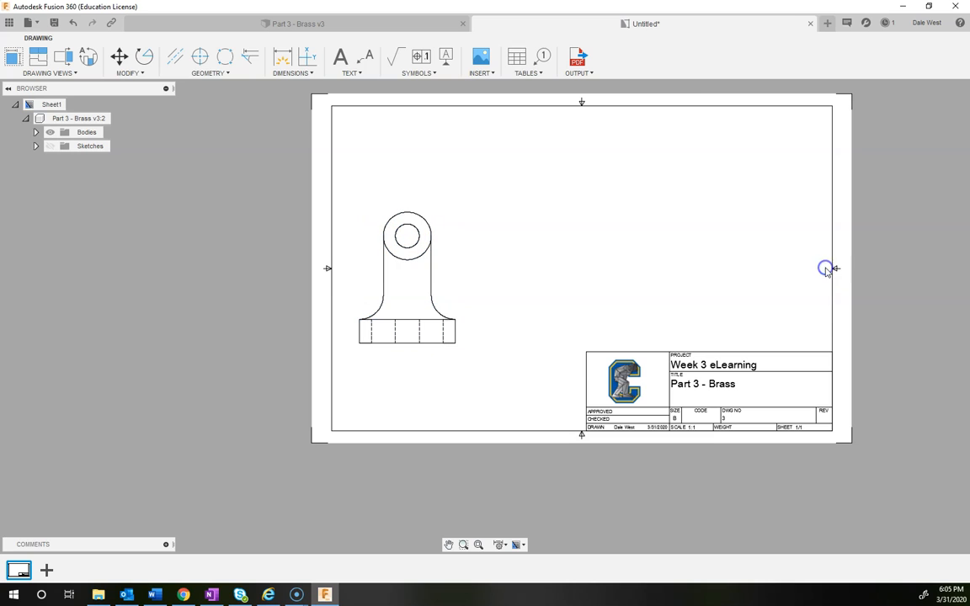
Step: Project a right side view, a top view and an isometric view from the front view
{"action": "left_click", "coordinate": [432, 273]}
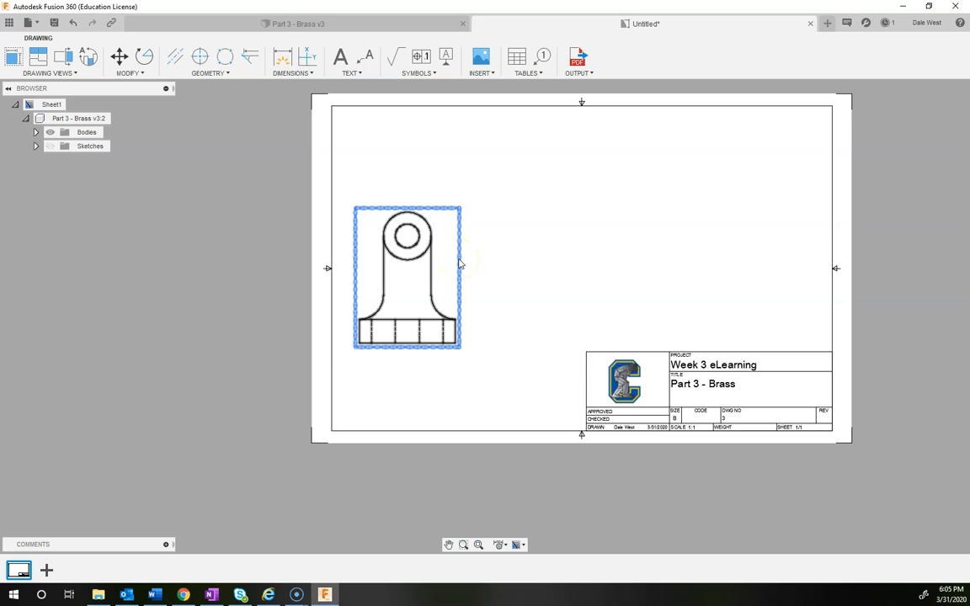
{"action": "left_click", "coordinate": [377, 148]}
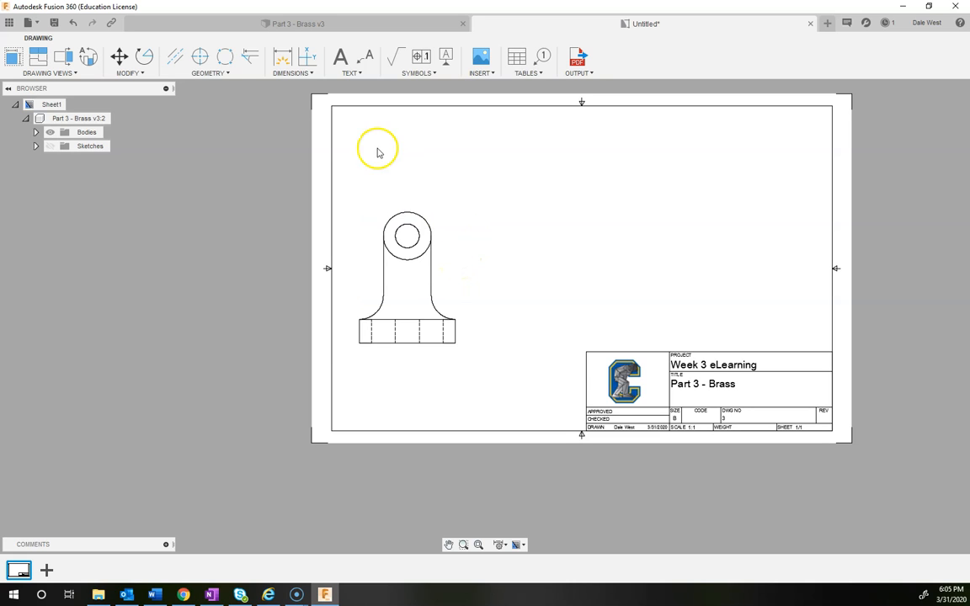
{"action": "left_click", "coordinate": [38, 56]}
{"action": "left_click", "coordinate": [419, 277]}
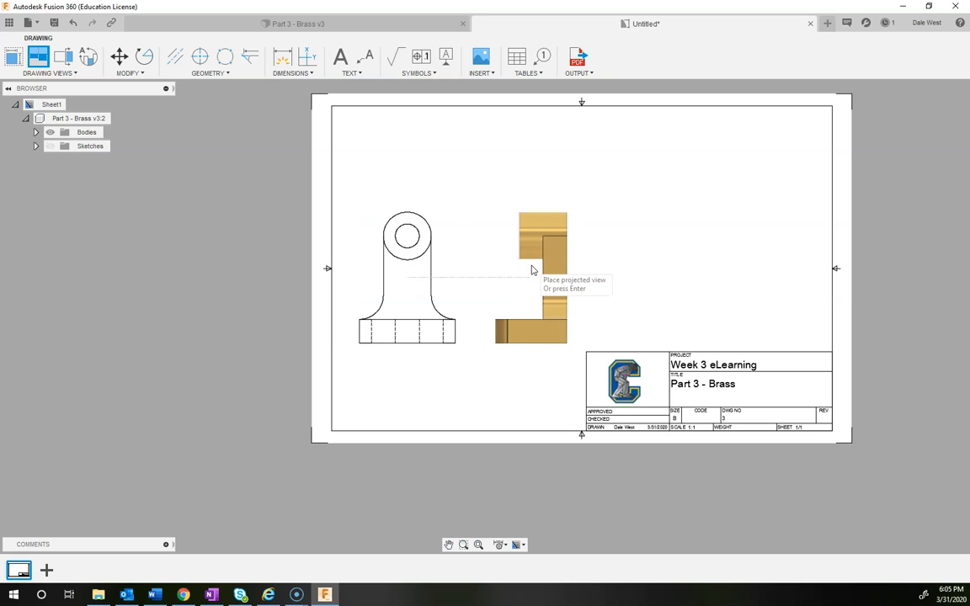
{"action": "left_click", "coordinate": [531, 268]}
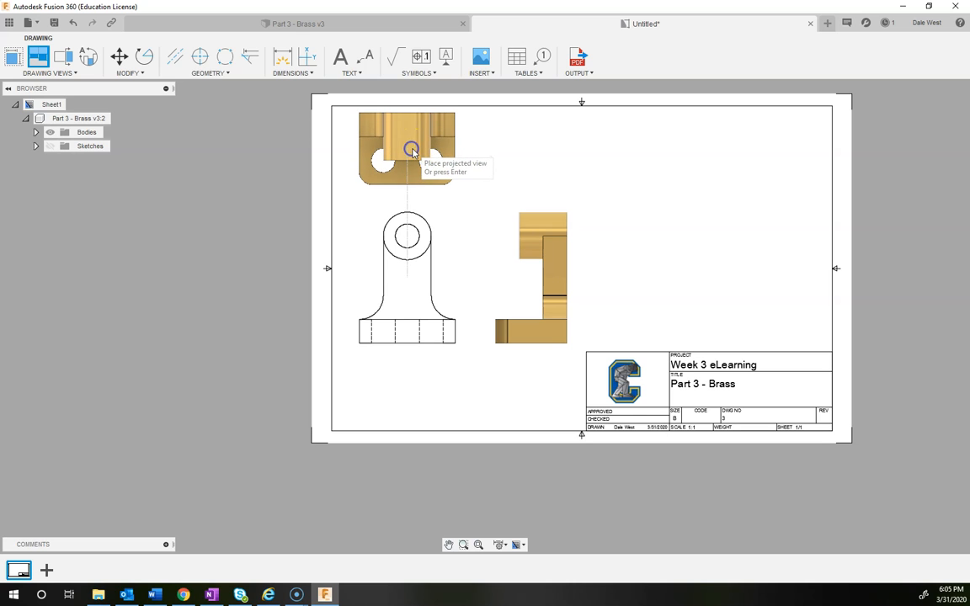
{"action": "left_click", "coordinate": [411, 149]}
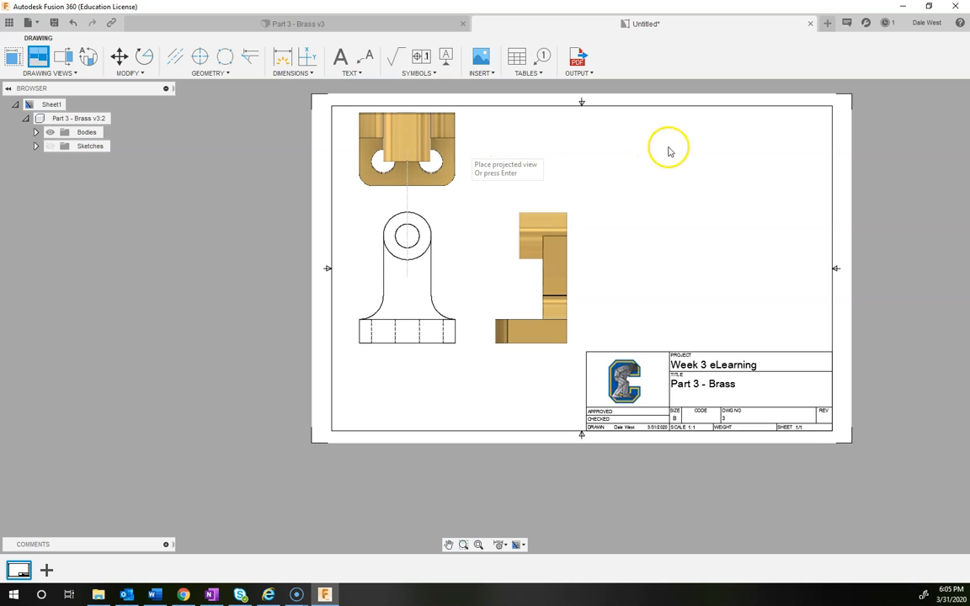
{"action": "left_click", "coordinate": [570, 147]}
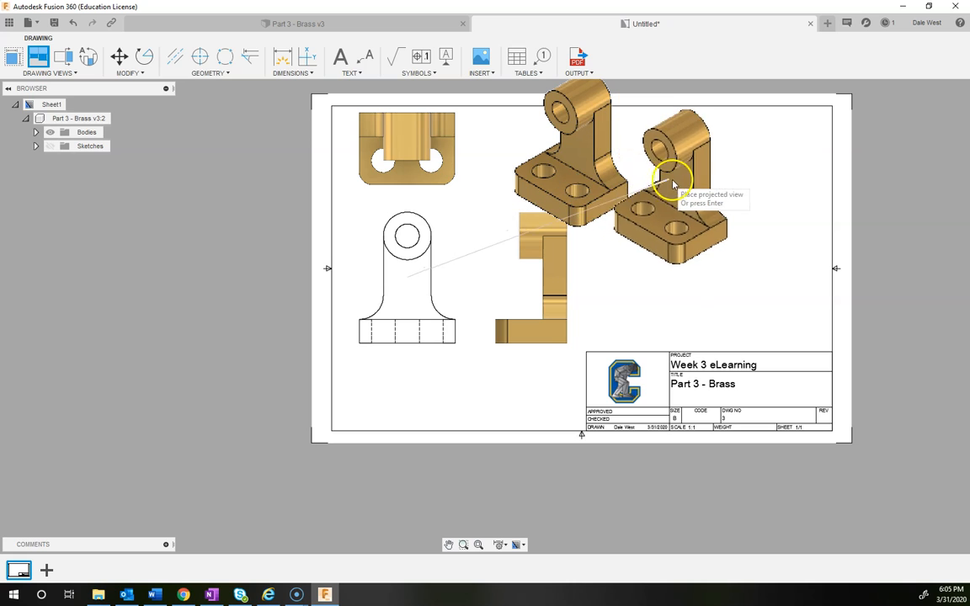
{"action": "right_click", "coordinate": [638, 190]}
{"action": "left_click", "coordinate": [673, 192]}
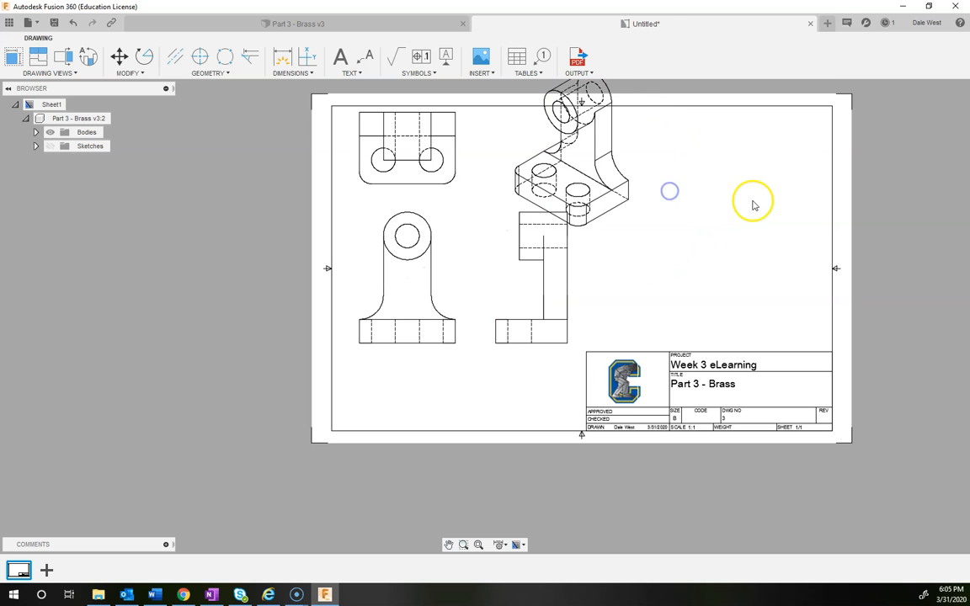
Step: Move the isometric view to the upper right corner of the sheet and display it shaded without hidden edges
{"action": "left_click", "coordinate": [633, 177]}
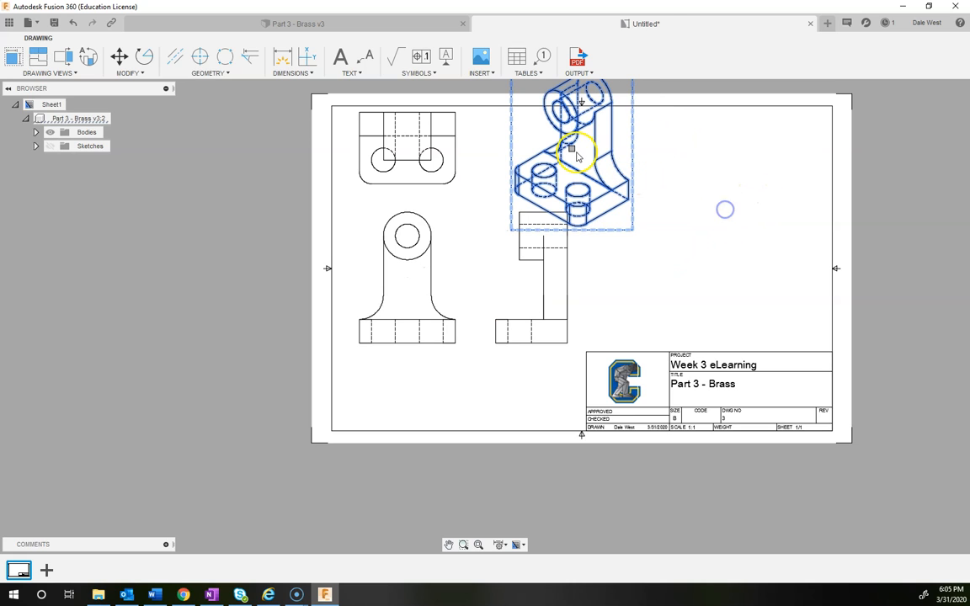
{"action": "left_click", "coordinate": [706, 189]}
{"action": "left_click", "coordinate": [627, 168]}
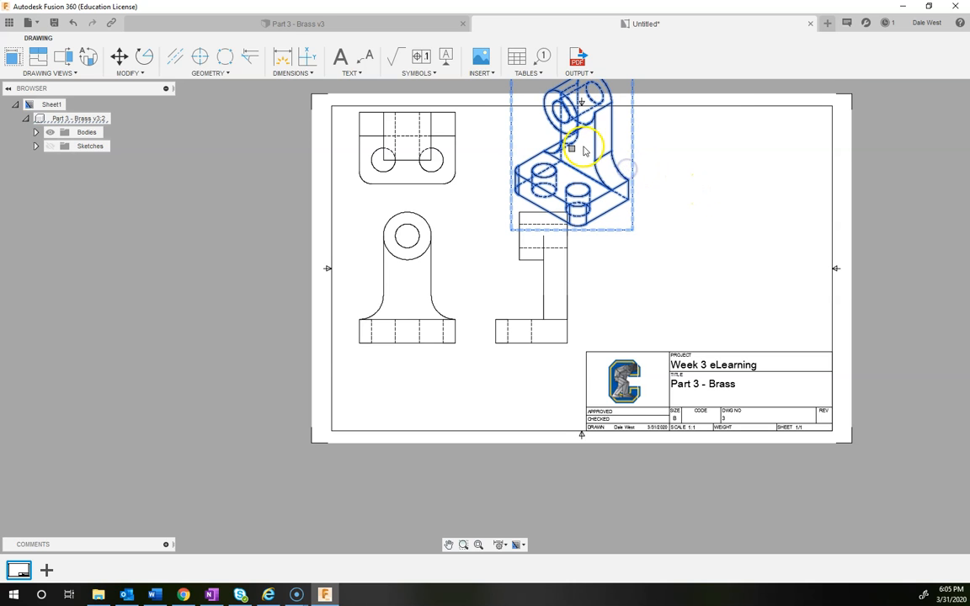
{"action": "left_click_drag", "start_coordinate": [571, 150], "coordinate": [764, 198]}
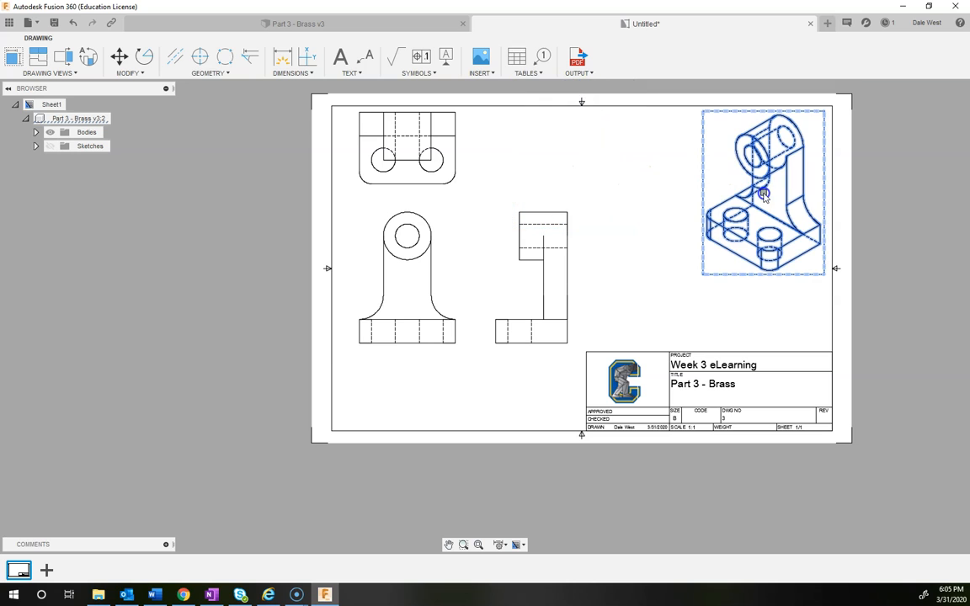
{"action": "double_click", "coordinate": [706, 173]}
{"action": "left_click", "coordinate": [830, 131]}
{"action": "left_click", "coordinate": [827, 266]}
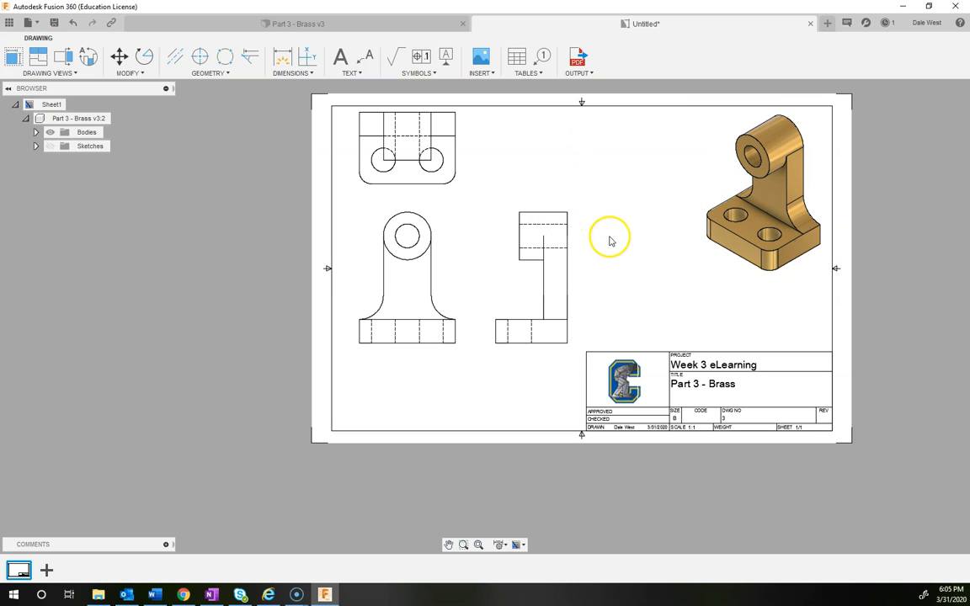
Step: Shift the front view slightly down the sheet and centre the isometric view in the space above the title block
{"action": "left_click", "coordinate": [556, 212]}
{"action": "left_click", "coordinate": [420, 267]}
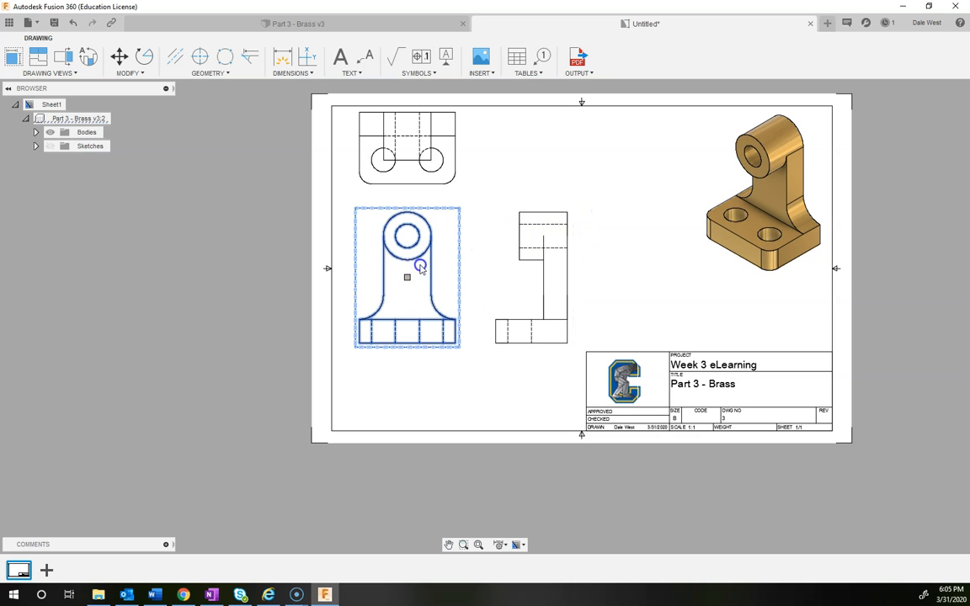
{"action": "left_click_drag", "start_coordinate": [406, 278], "coordinate": [410, 302]}
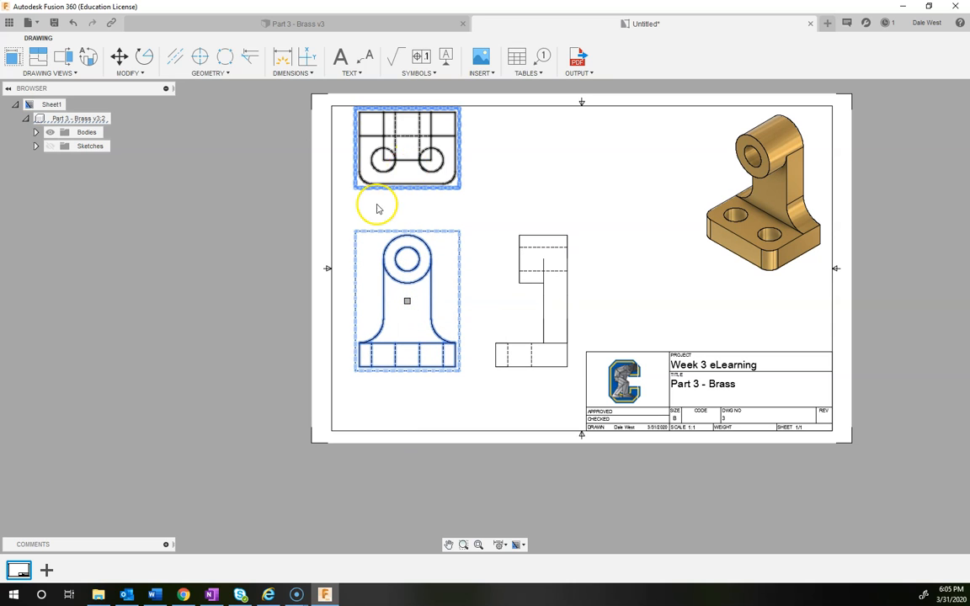
{"action": "left_click", "coordinate": [754, 281]}
{"action": "left_click_drag", "start_coordinate": [765, 192], "coordinate": [709, 234]}
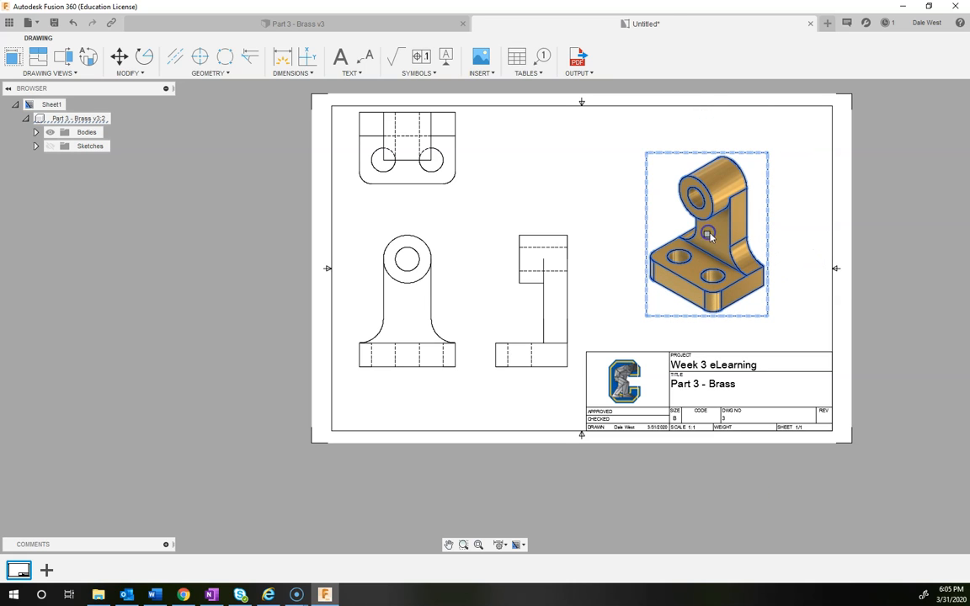
{"action": "left_click", "coordinate": [884, 273]}
{"action": "left_click", "coordinate": [593, 234]}
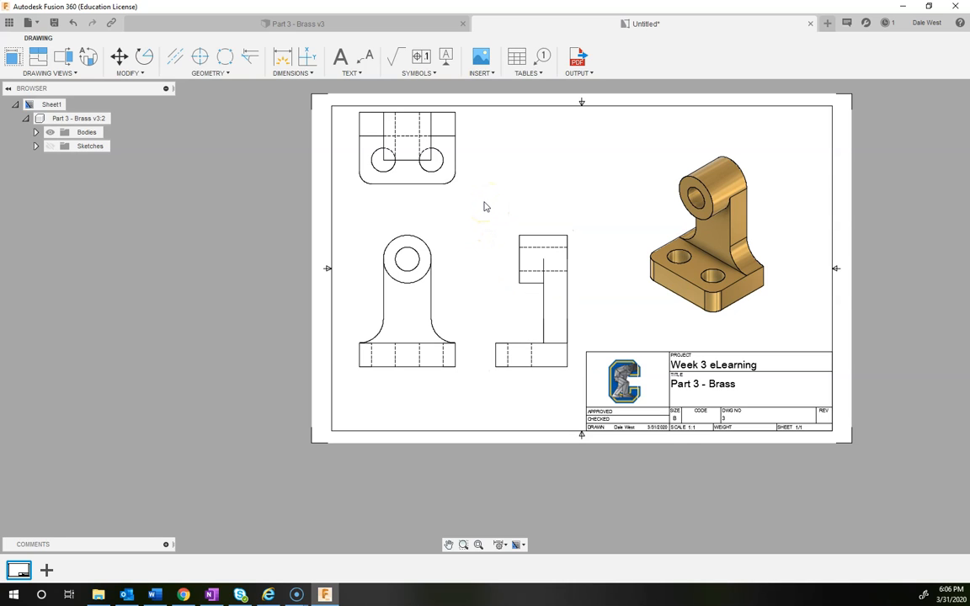
Step: Add centerlines between the hidden hole edges in the top, front and right side views
{"action": "left_click", "coordinate": [175, 58]}
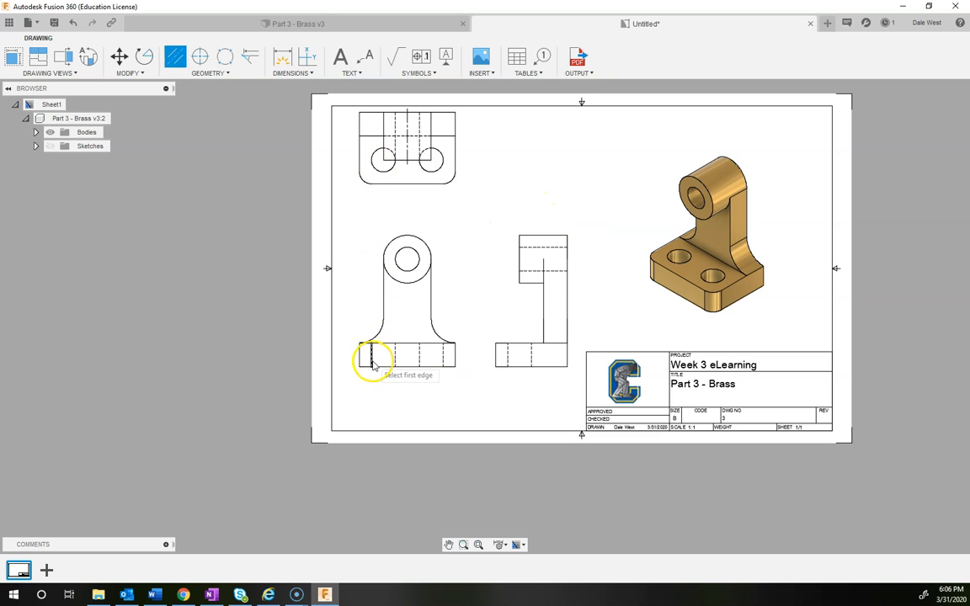
{"action": "left_click", "coordinate": [421, 353]}
{"action": "left_click", "coordinate": [461, 412]}
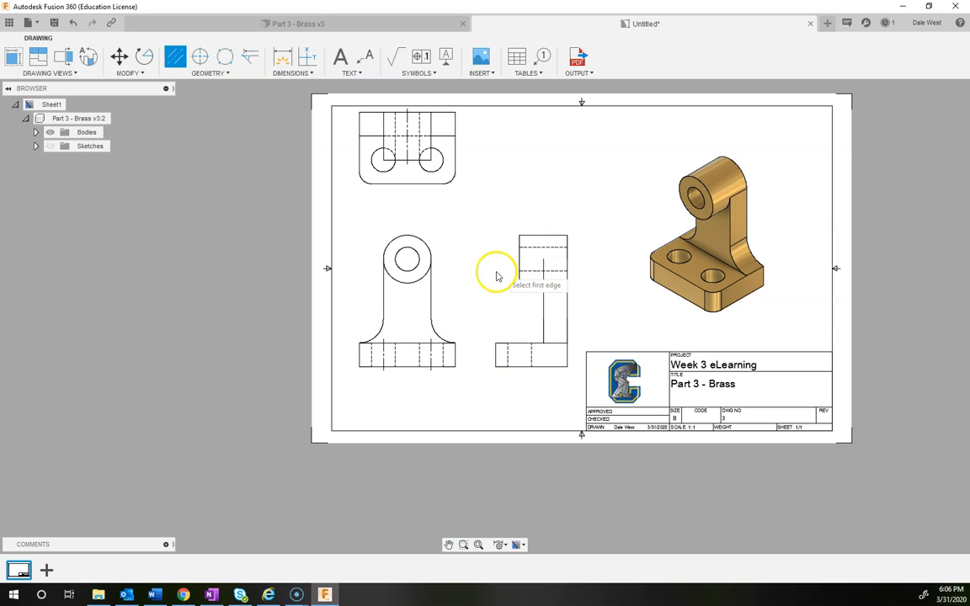
{"action": "left_click", "coordinate": [534, 247]}
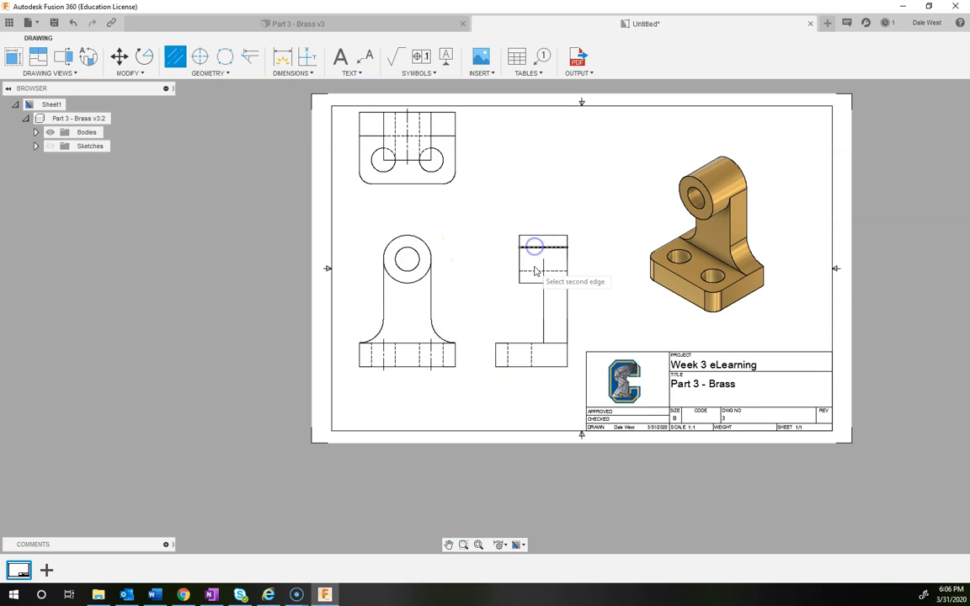
{"action": "left_click", "coordinate": [530, 272]}
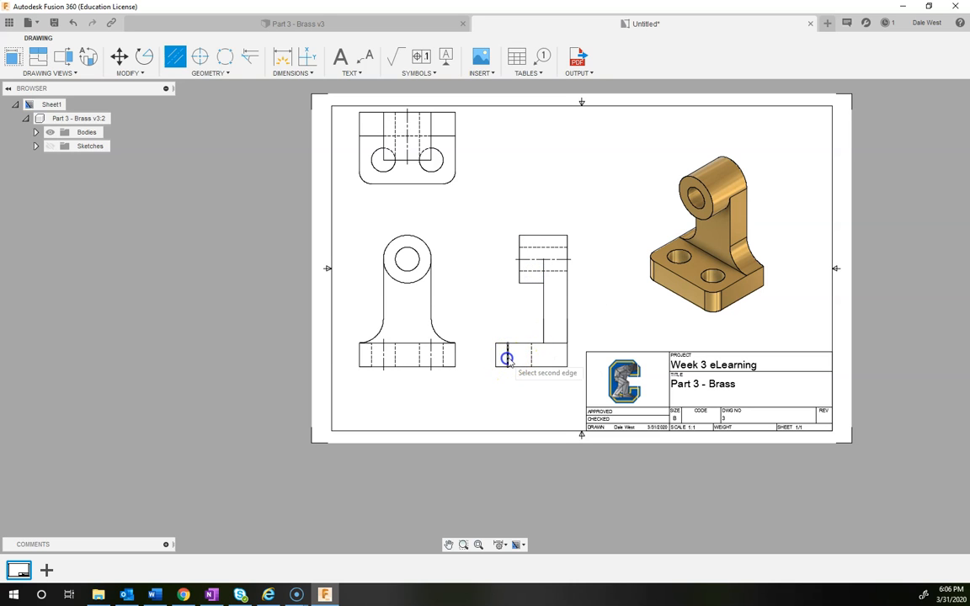
{"action": "left_click", "coordinate": [508, 357]}
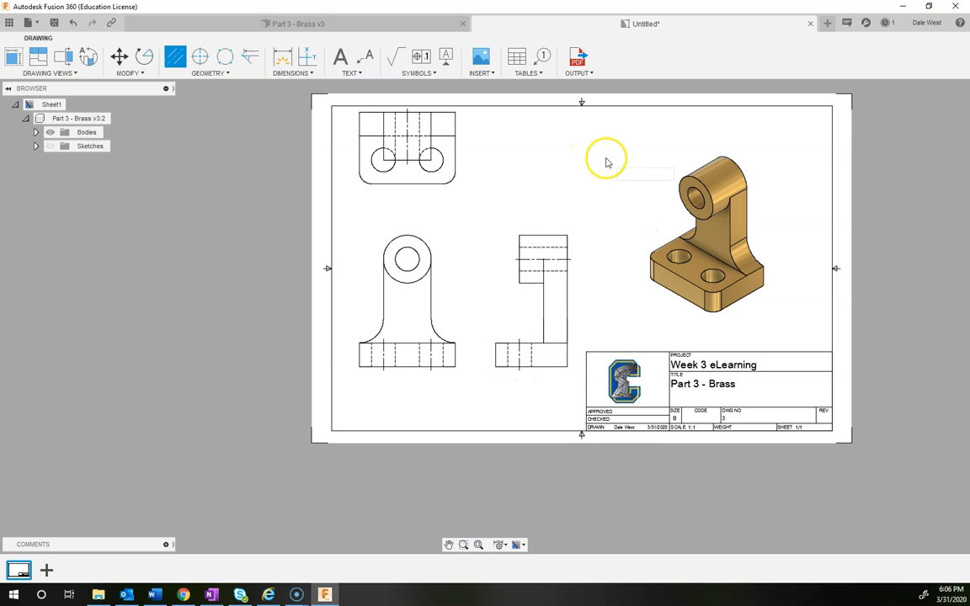
{"action": "key", "text": "Escape"}
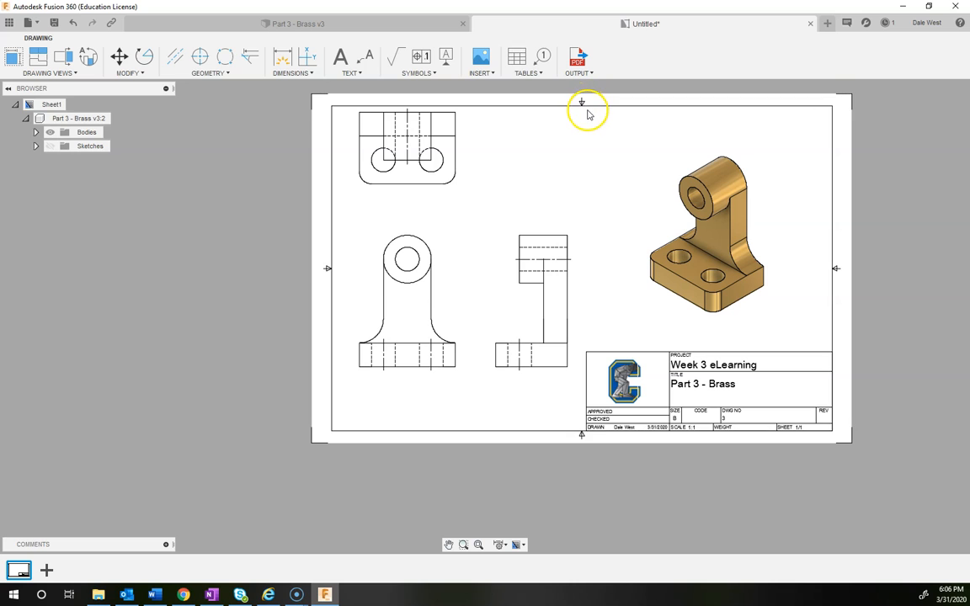
Step: Add center marks to the two base holes in the top view and the round boss in the front view
{"action": "left_click", "coordinate": [203, 63]}
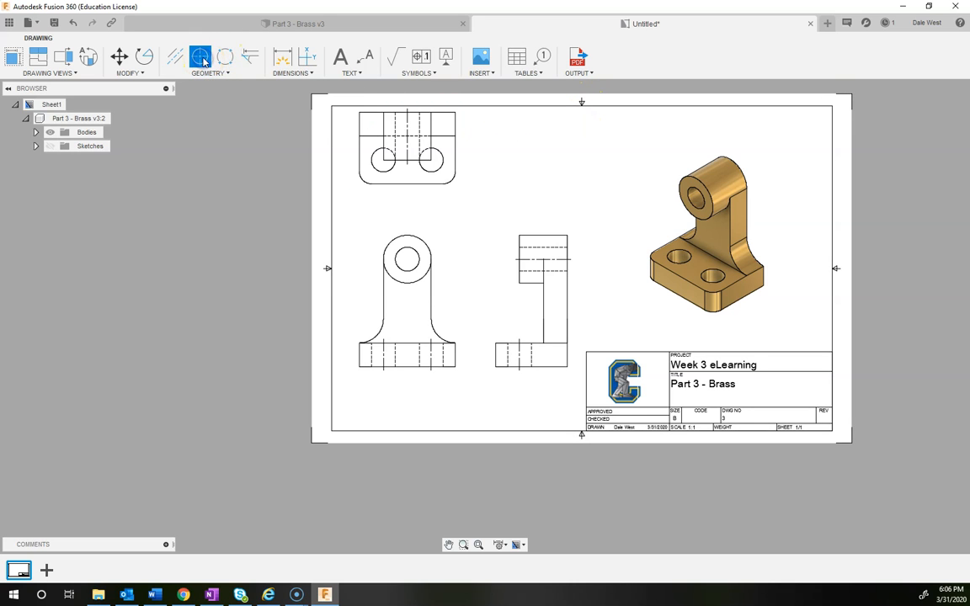
{"action": "left_click", "coordinate": [383, 173]}
{"action": "left_click", "coordinate": [434, 174]}
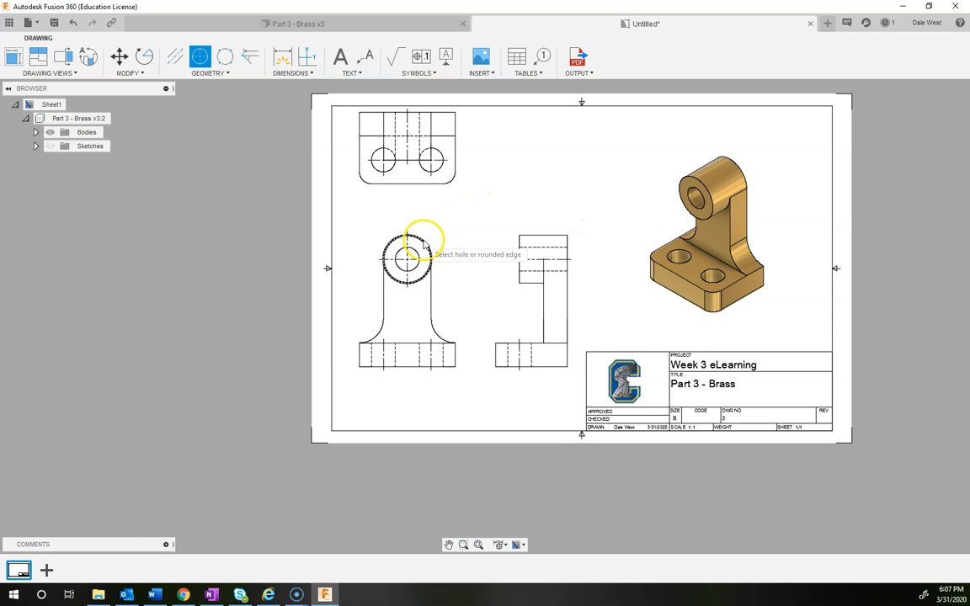
{"action": "key", "text": "Escape"}
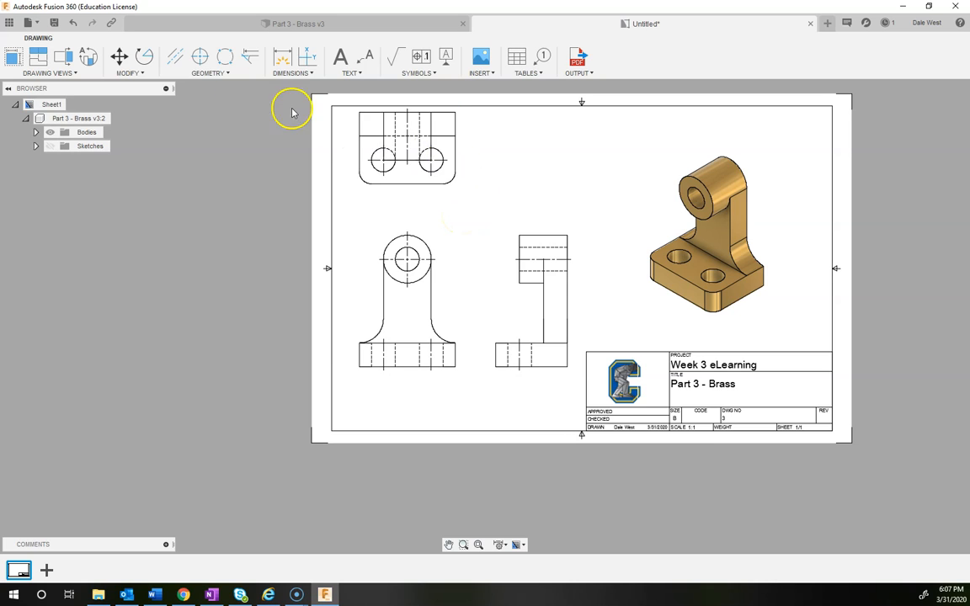
Step: Dimension the radius of the right fillet in the front view and prefix its text with 2X
{"action": "left_click", "coordinate": [282, 66]}
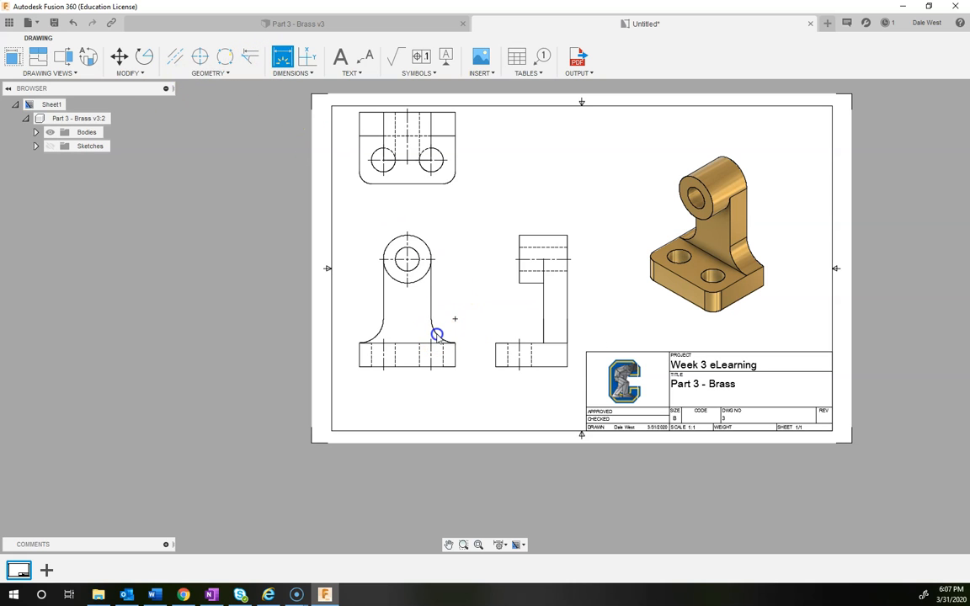
{"action": "scroll", "coordinate": [445, 327], "scroll_direction": "up", "scroll_amount": 1}
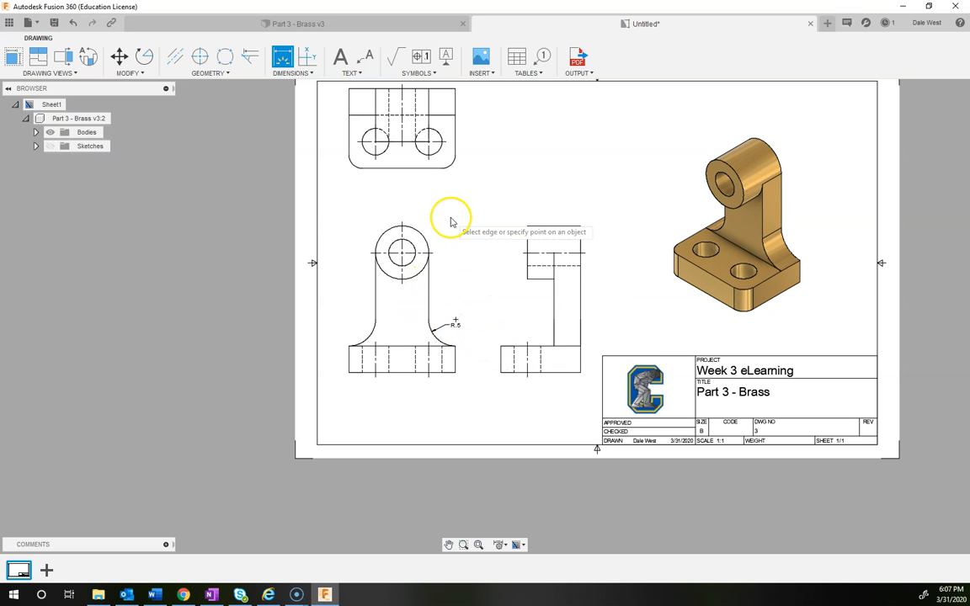
{"action": "key", "text": "Escape"}
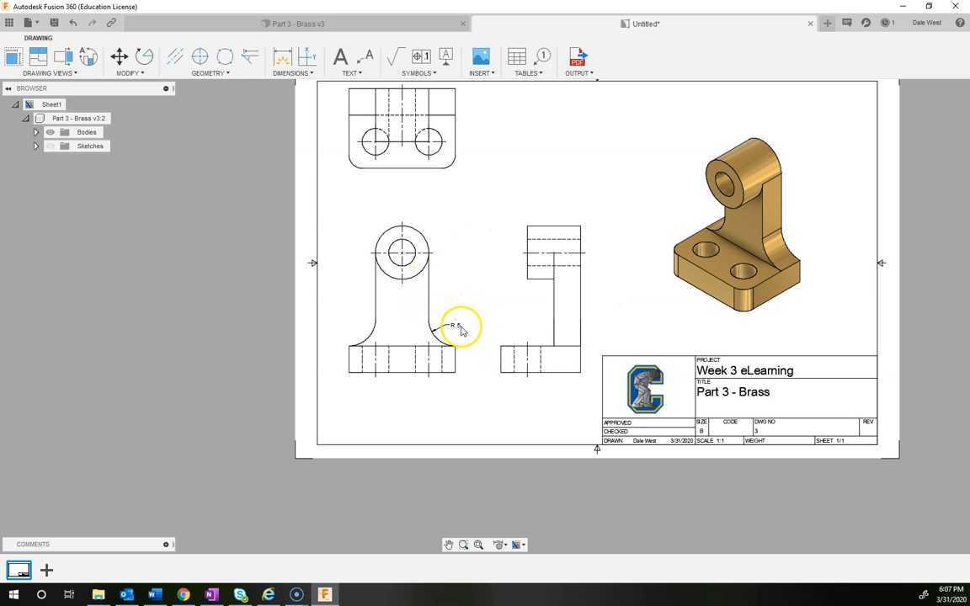
{"action": "double_click", "coordinate": [459, 333]}
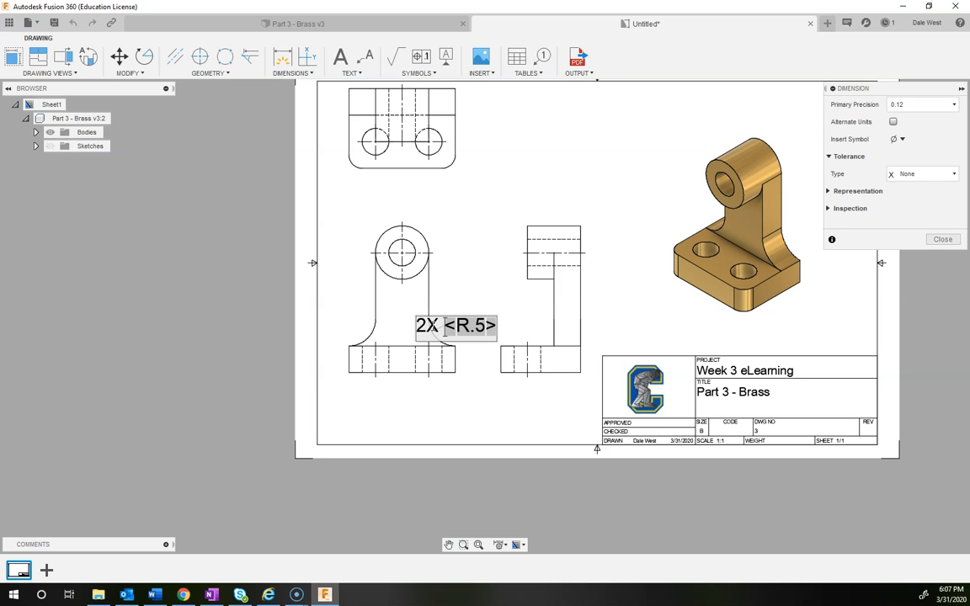
{"action": "left_click", "coordinate": [944, 241]}
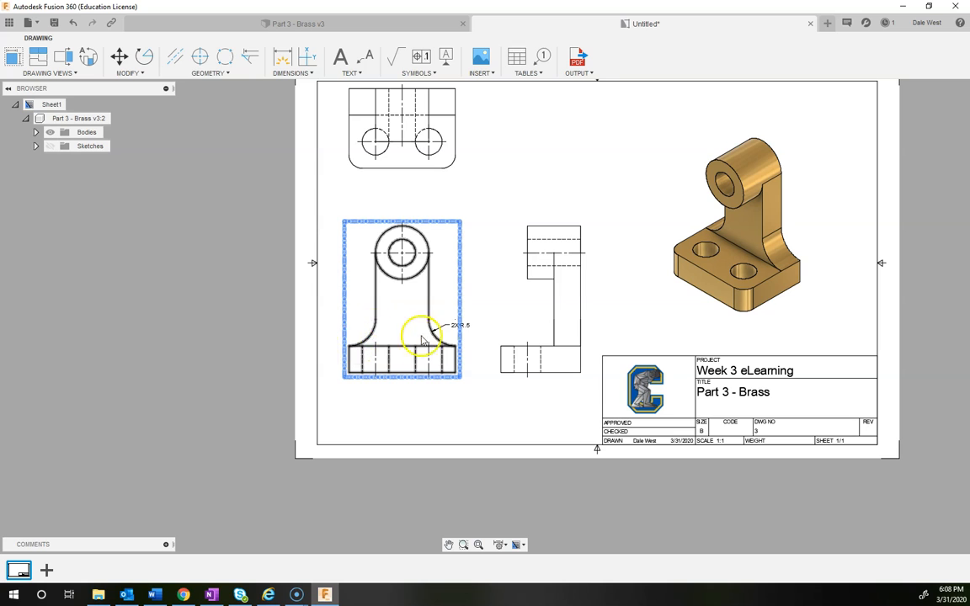
Step: Dimension the base plate's thickness just beside its right edge in the front view
{"action": "left_click", "coordinate": [282, 57]}
{"action": "left_click", "coordinate": [455, 362]}
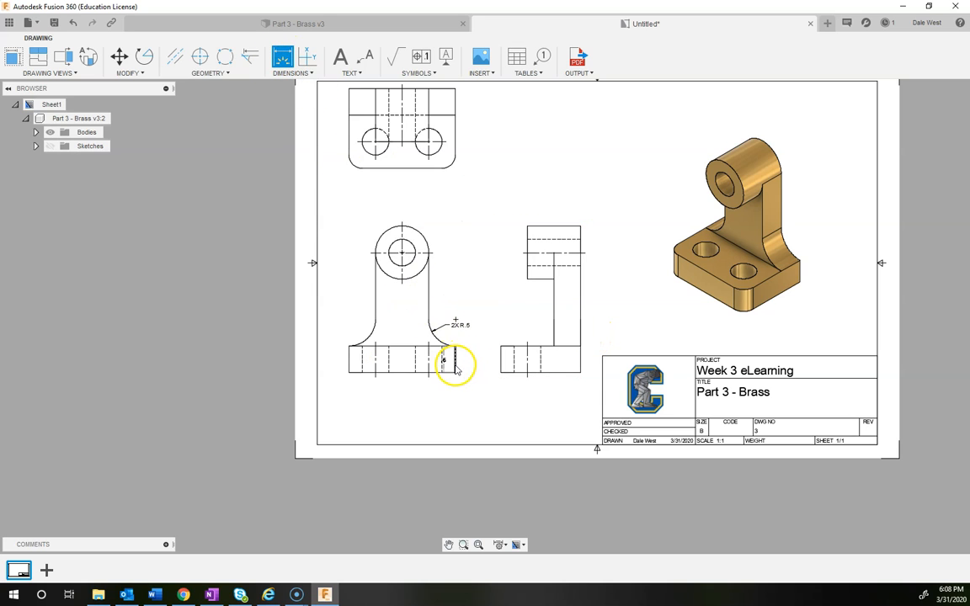
{"action": "scroll", "coordinate": [456, 362], "scroll_direction": "up", "scroll_amount": 2}
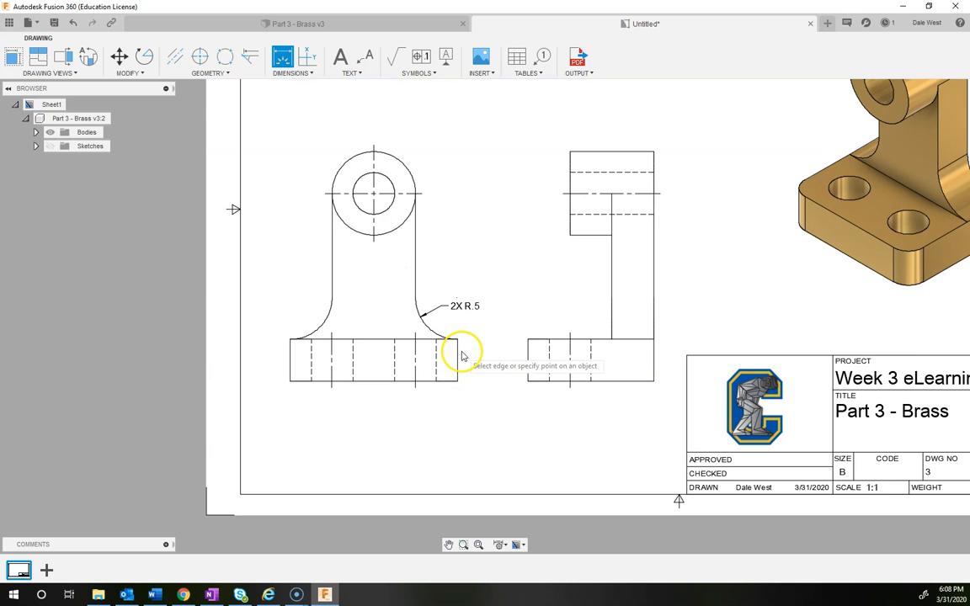
{"action": "left_click", "coordinate": [459, 354]}
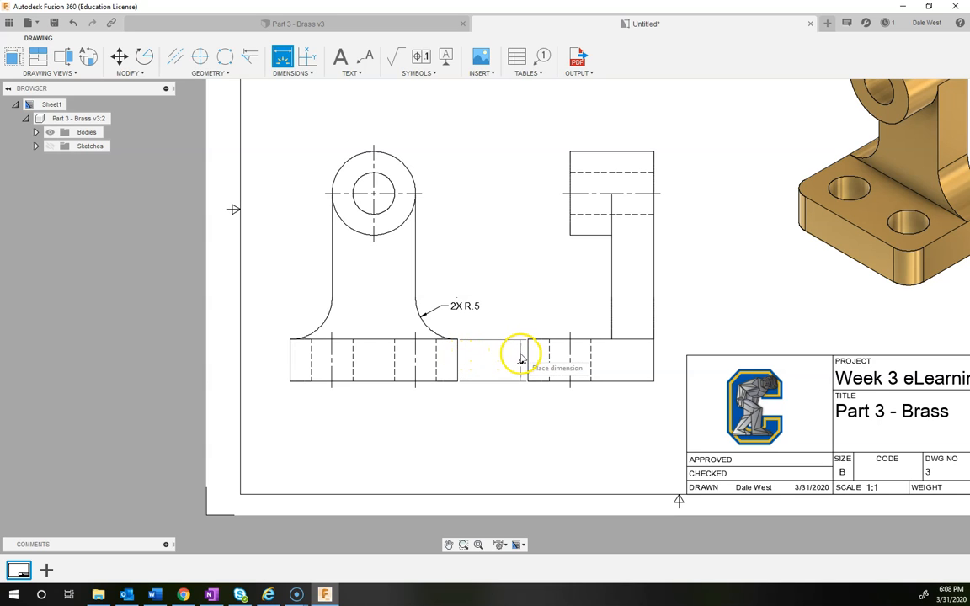
{"action": "left_click", "coordinate": [478, 360]}
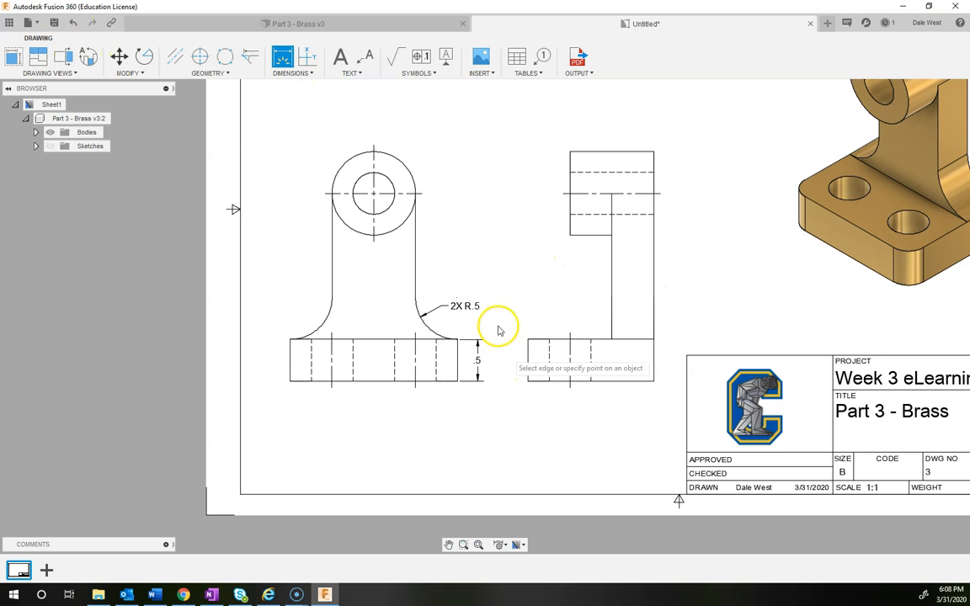
Step: Dimension the height from the base's bottom edge to the boss centre, outside the thickness dimension in the front view
{"action": "left_click", "coordinate": [458, 381]}
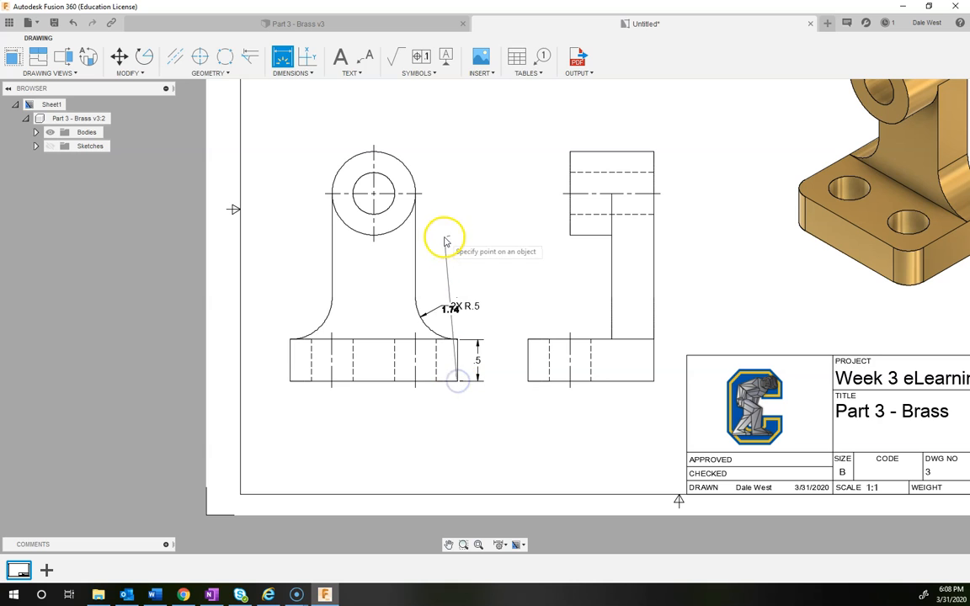
{"action": "left_click", "coordinate": [422, 195]}
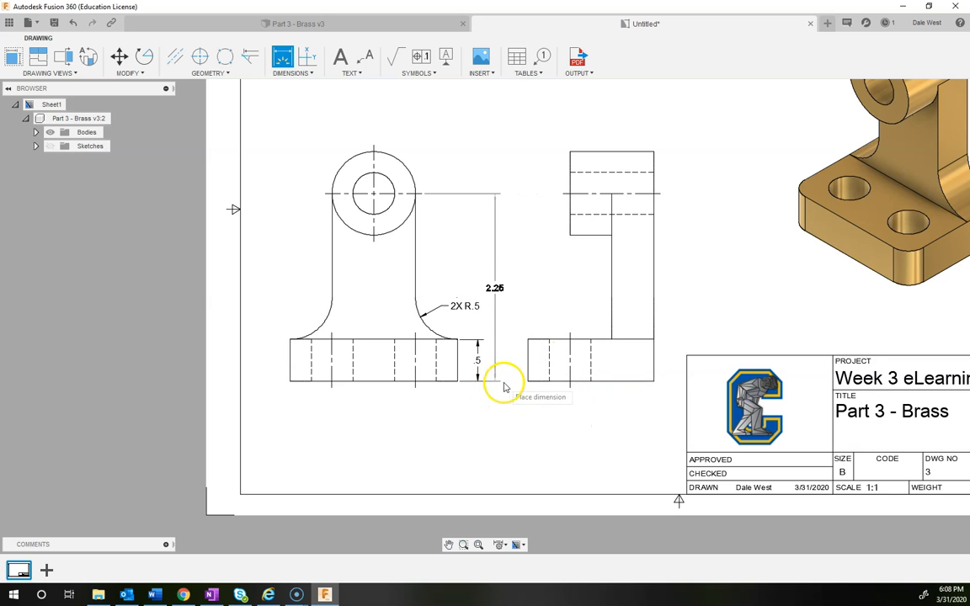
{"action": "left_click", "coordinate": [498, 386]}
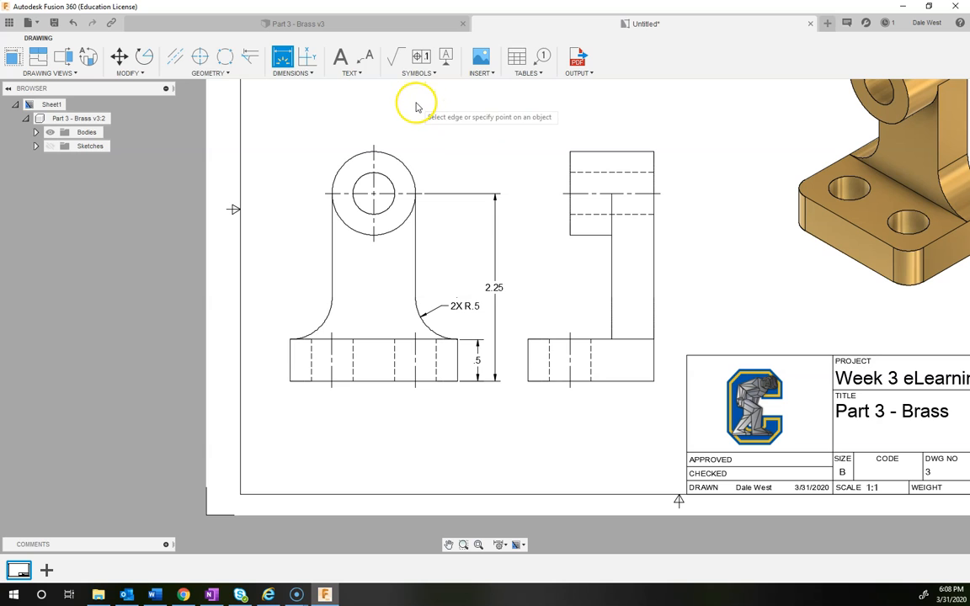
Step: Dimension the horizontal distance from the base's left edge to the boss centre, placing it above the front view
{"action": "left_click", "coordinate": [373, 145]}
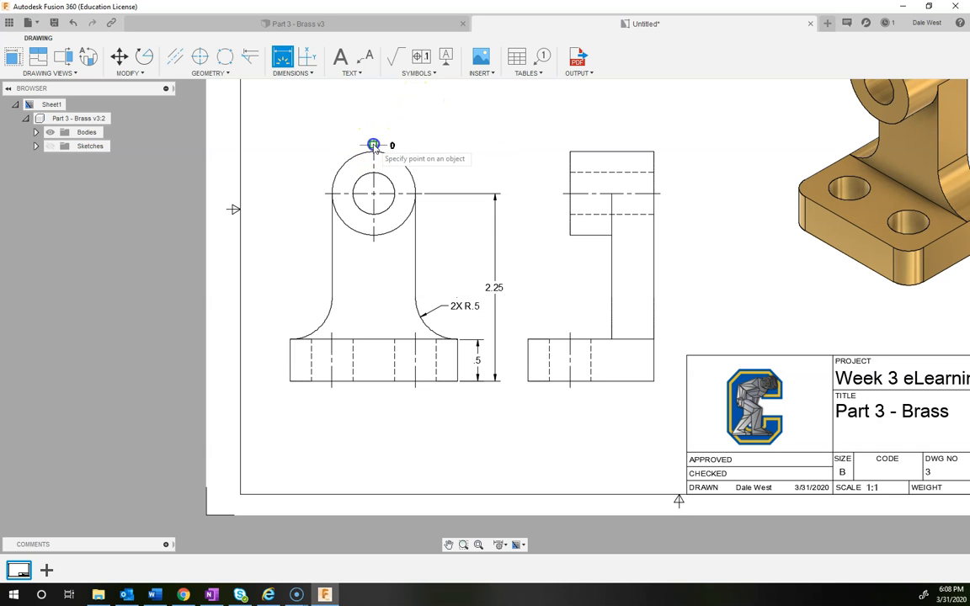
{"action": "scroll", "coordinate": [291, 342], "scroll_direction": "up", "scroll_amount": 2}
{"action": "left_click", "coordinate": [291, 341]}
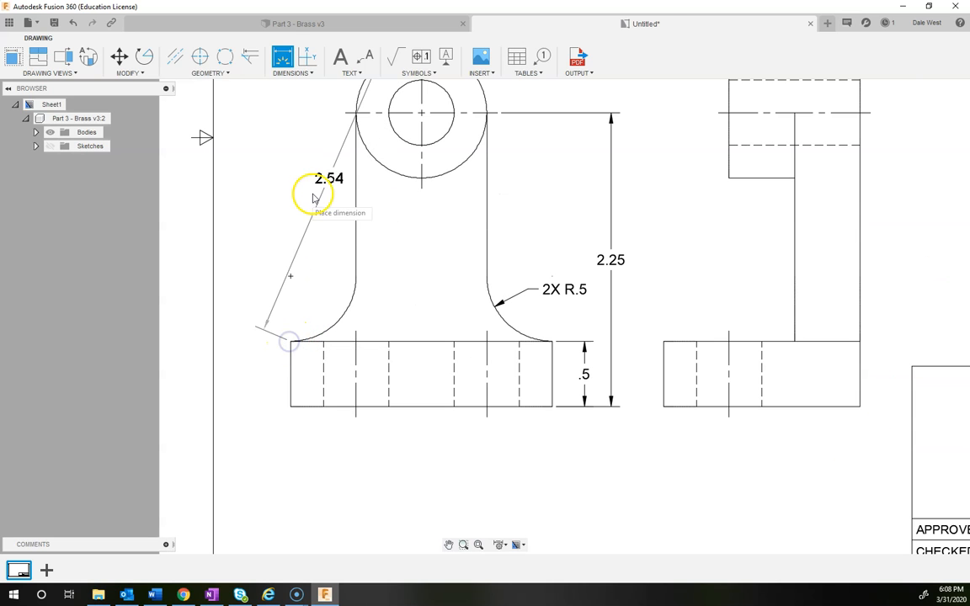
{"action": "scroll", "coordinate": [324, 162], "scroll_direction": "down", "scroll_amount": 4}
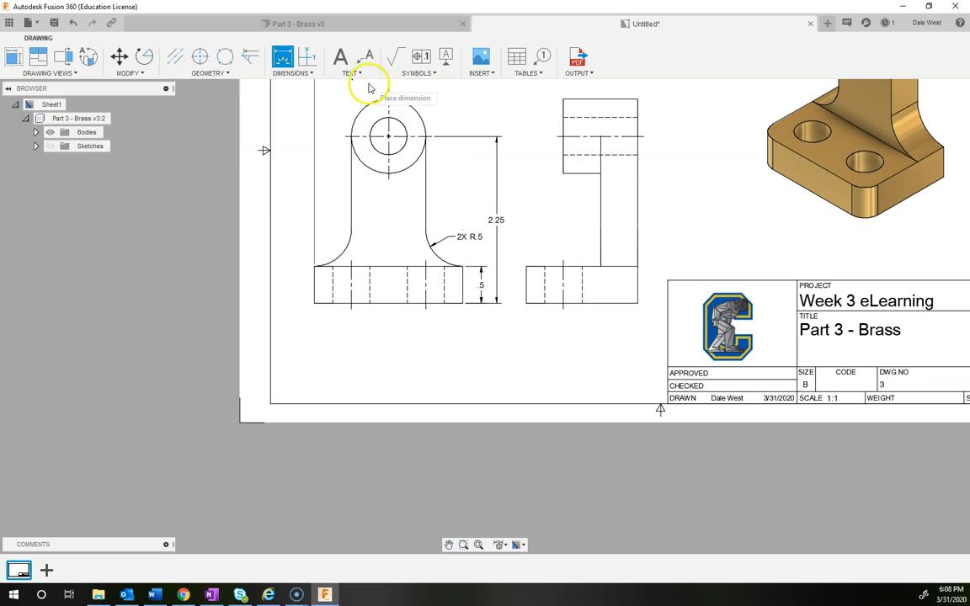
{"action": "middle_click_drag", "start_coordinate": [384, 110], "coordinate": [386, 242]}
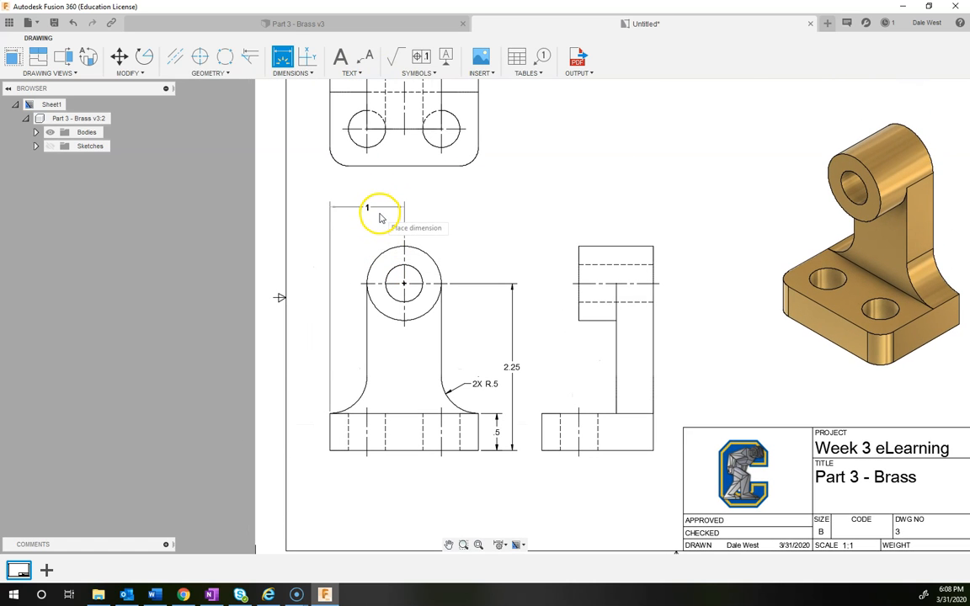
{"action": "left_click", "coordinate": [382, 224]}
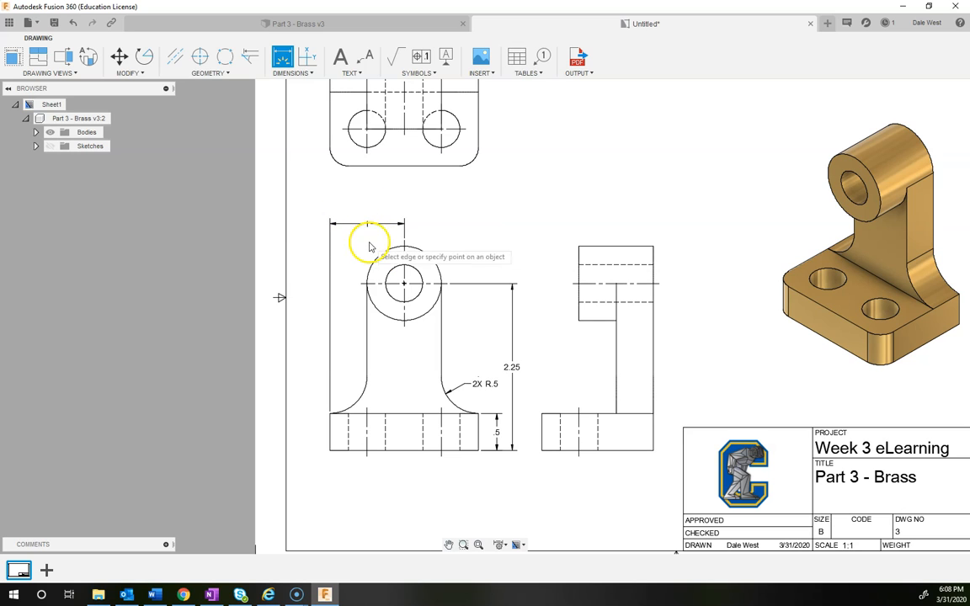
{"action": "key", "text": "Escape"}
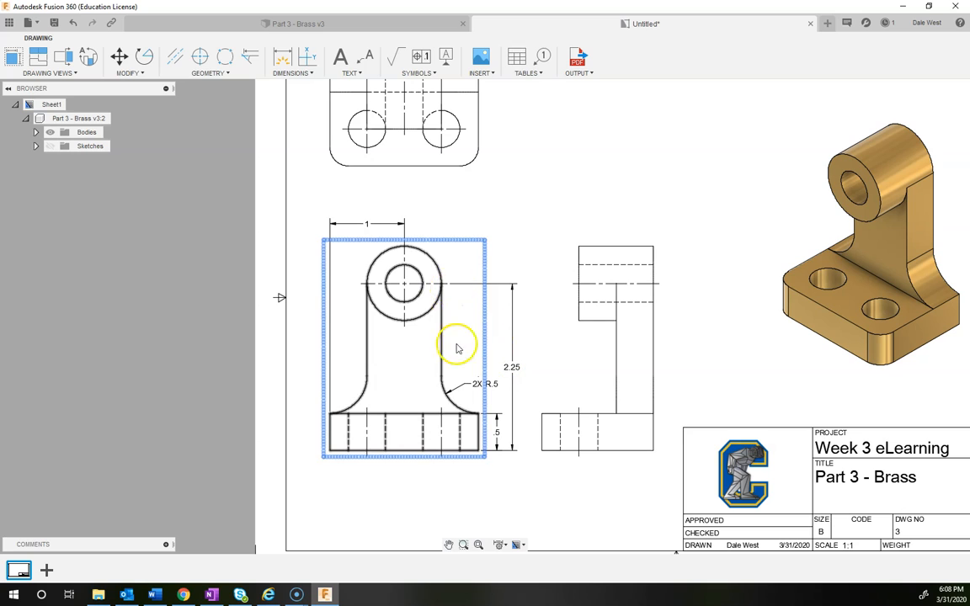
Step: Turn on the display of trailing zeros for the drawing's annotations
{"action": "left_click", "coordinate": [505, 546]}
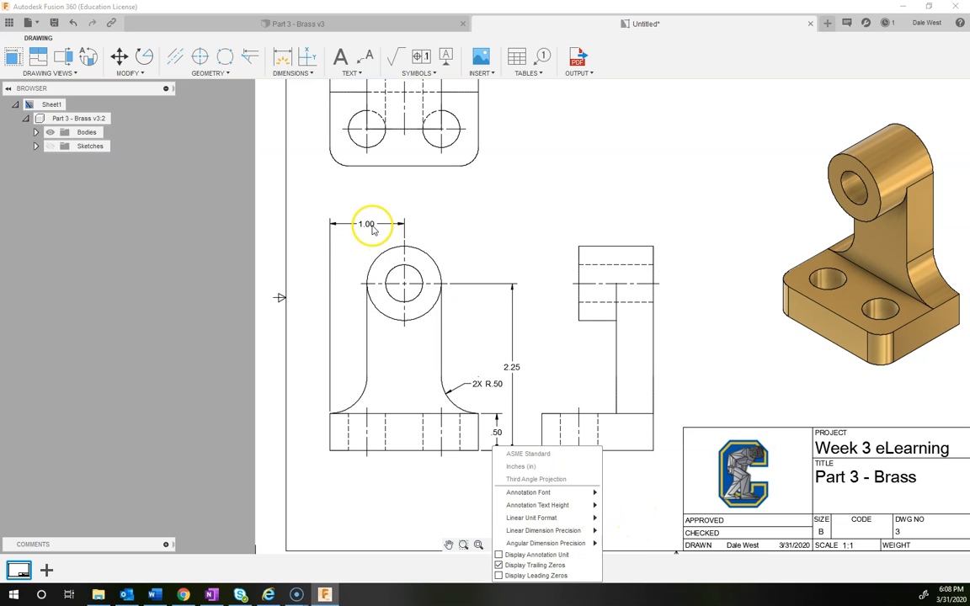
{"action": "left_click", "coordinate": [532, 344]}
{"action": "left_click", "coordinate": [505, 244]}
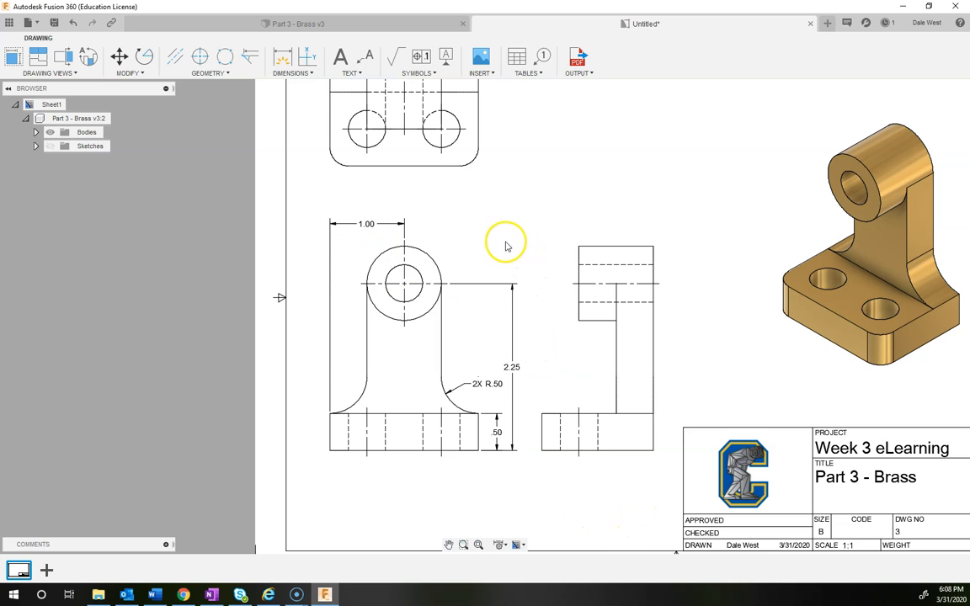
{"action": "left_click", "coordinate": [412, 282]}
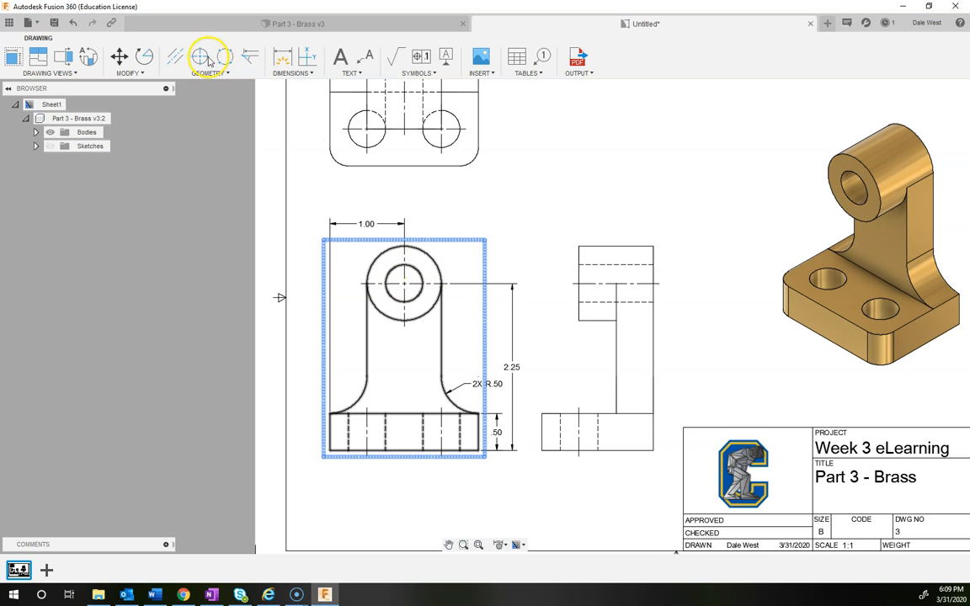
{"action": "key", "text": "Escape"}
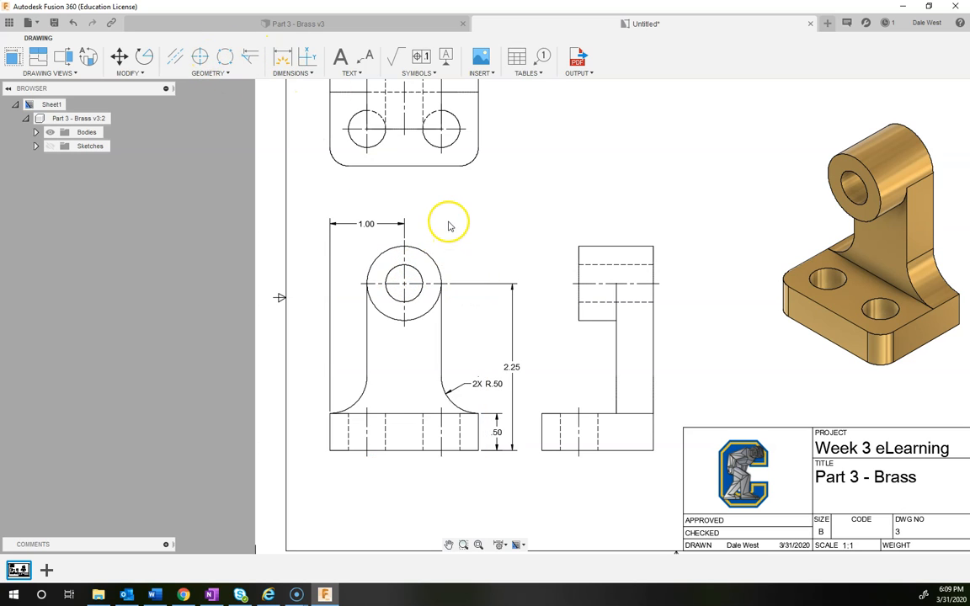
Step: Dimension the boss bore's diameter above and right of the boss in the front view, and append THRU. to its text
{"action": "left_click", "coordinate": [291, 67]}
{"action": "left_click", "coordinate": [443, 279]}
{"action": "left_click", "coordinate": [403, 262]}
{"action": "left_click", "coordinate": [431, 239]}
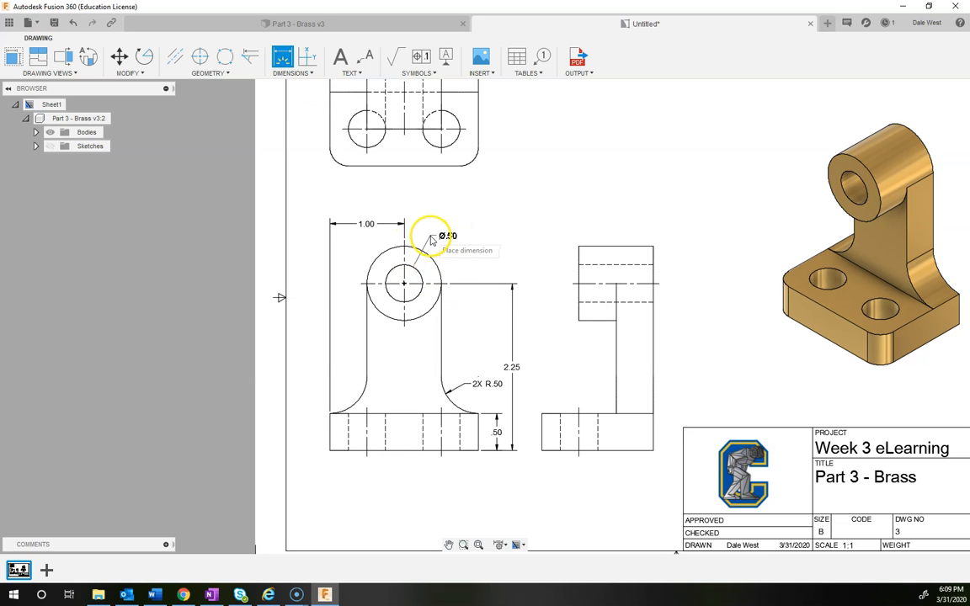
{"action": "left_click", "coordinate": [429, 237]}
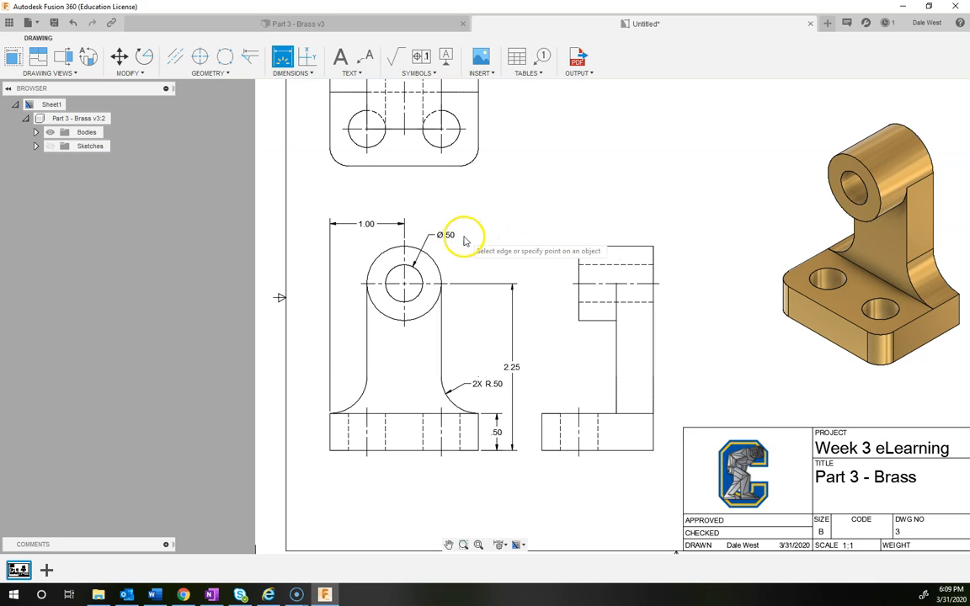
{"action": "key", "text": "Escape"}
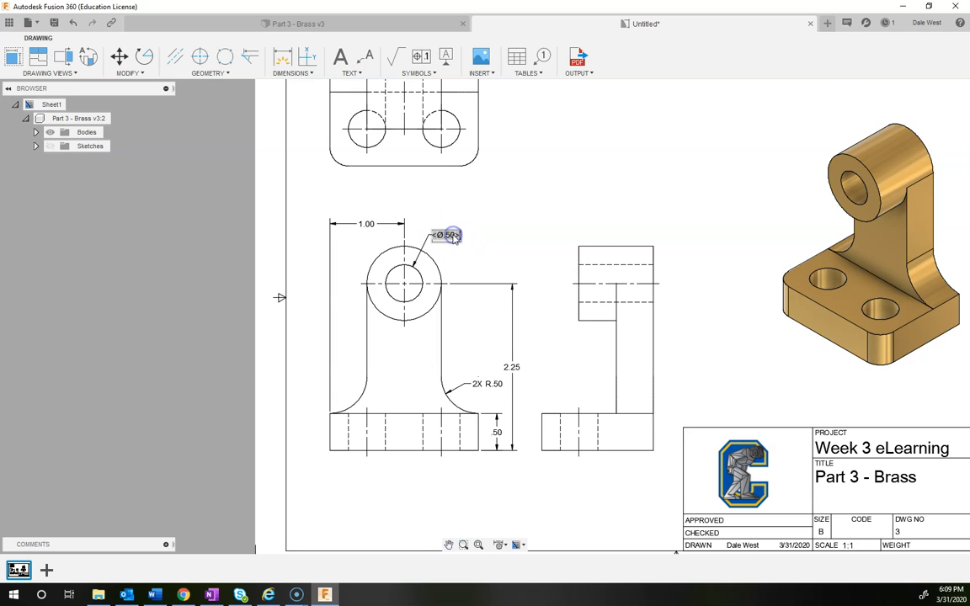
{"action": "double_click", "coordinate": [452, 237]}
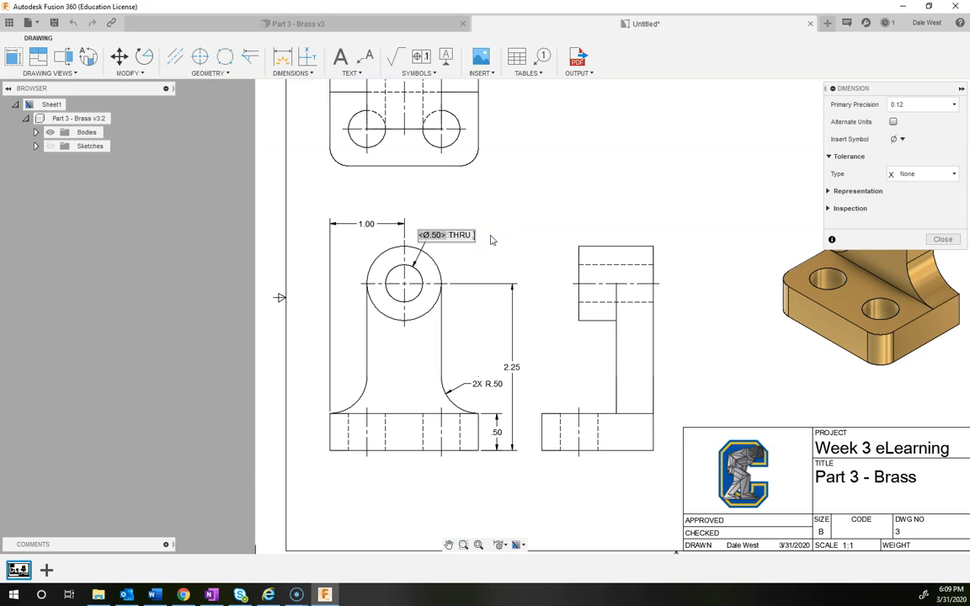
{"action": "left_click", "coordinate": [943, 239]}
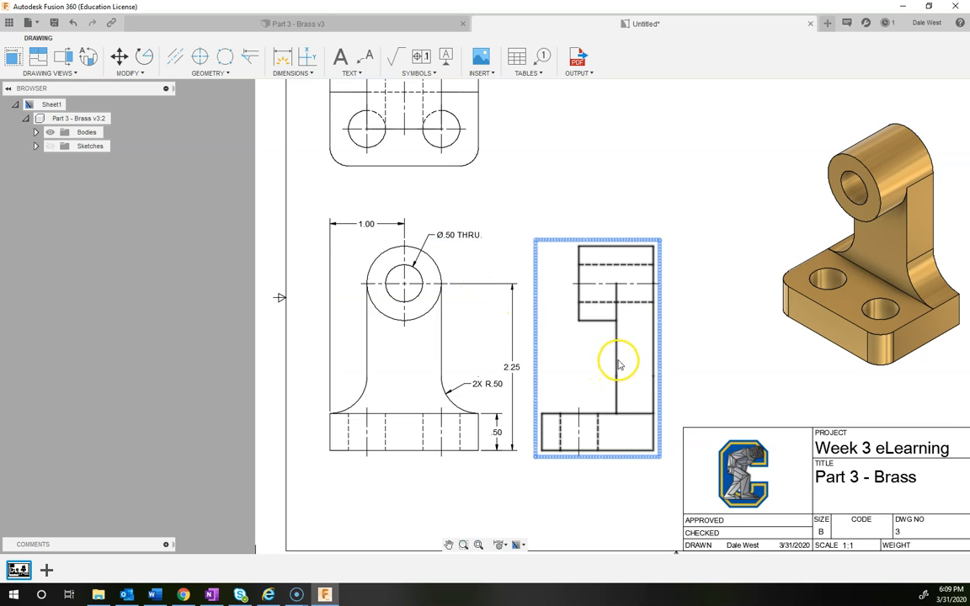
Step: Dimension the boss's outer diameter in the front view, placing the callout just above the bore callout
{"action": "left_click", "coordinate": [283, 57]}
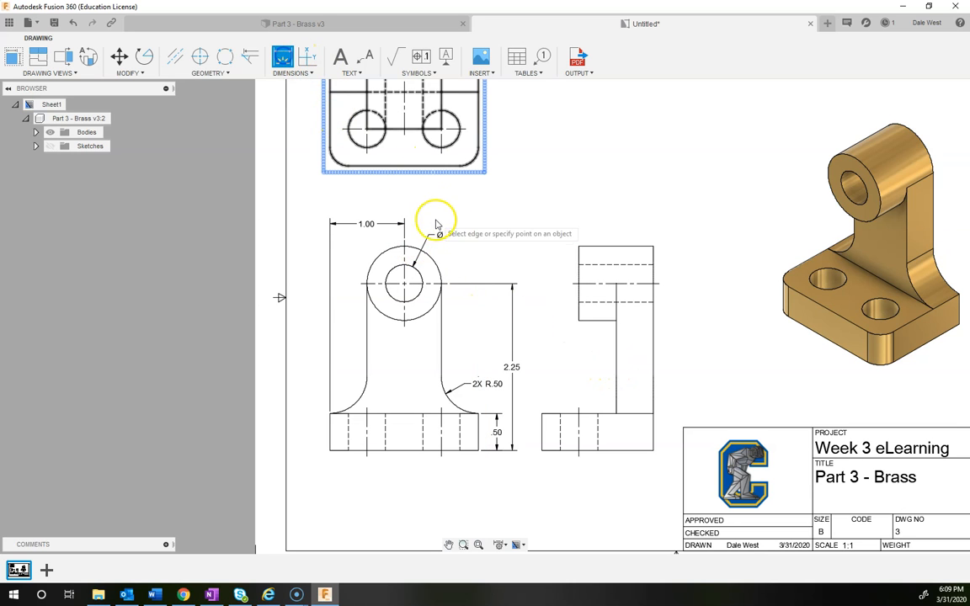
{"action": "left_click", "coordinate": [413, 254]}
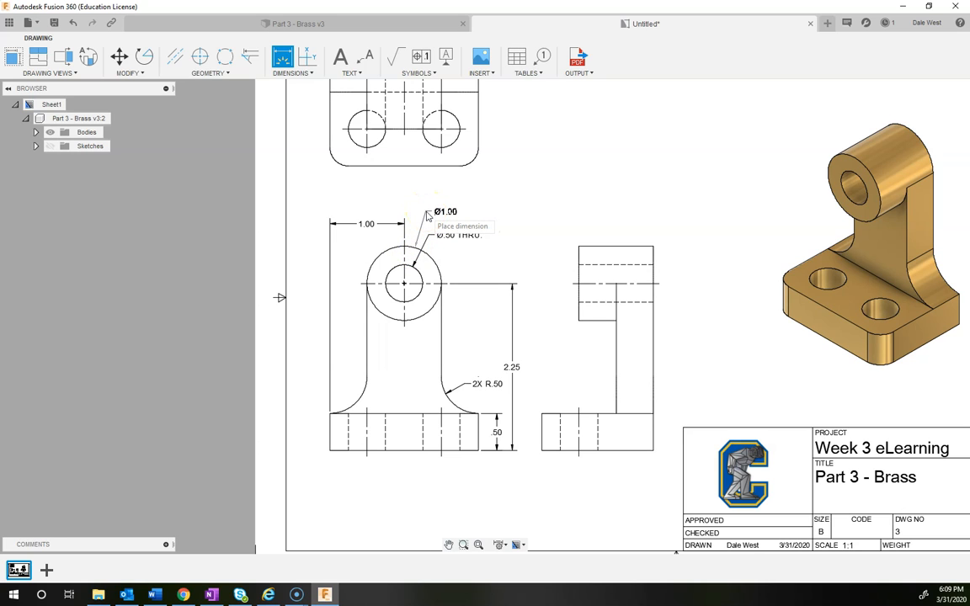
{"action": "left_click", "coordinate": [426, 214]}
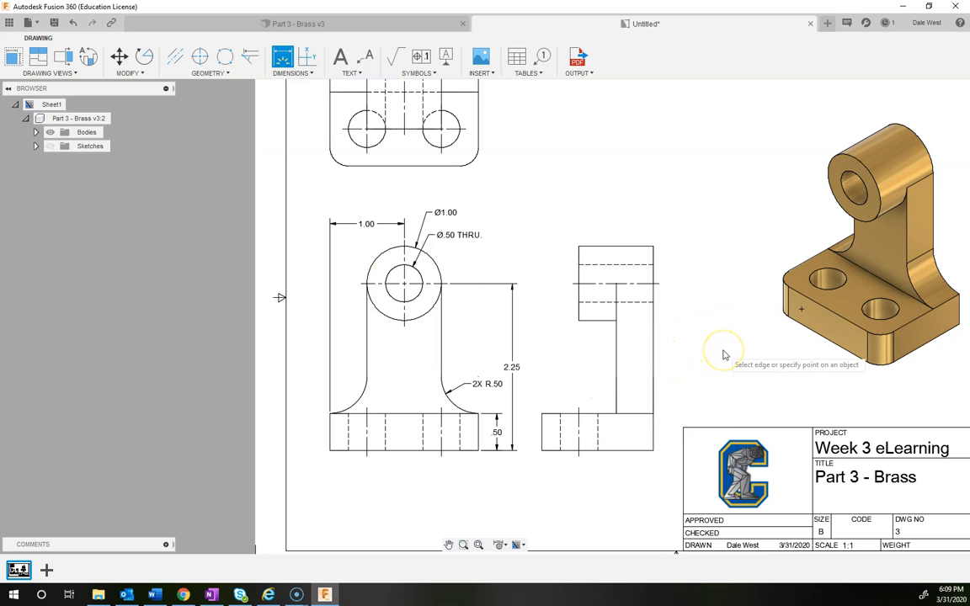
{"action": "key", "text": "Escape"}
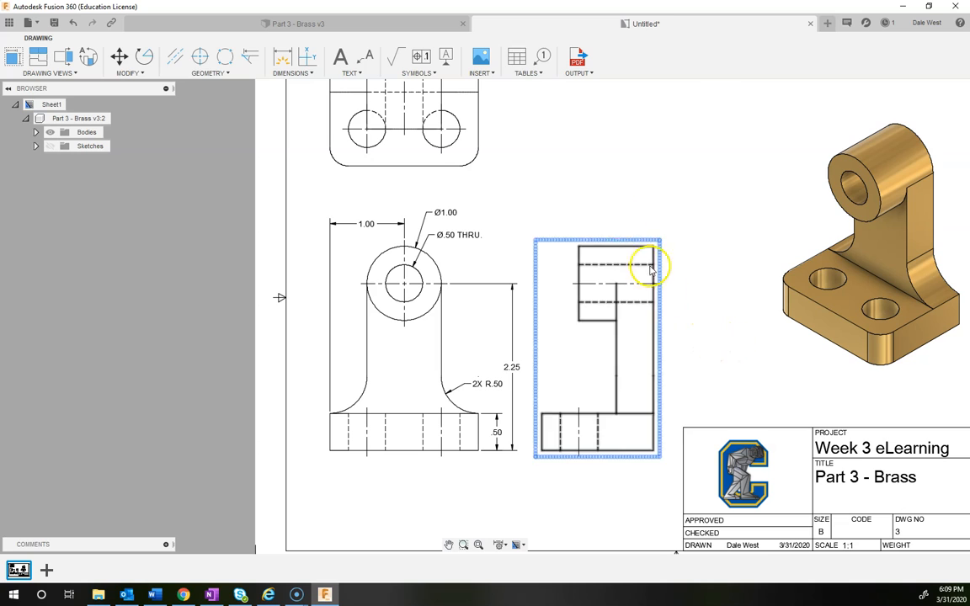
Step: Dimension the upright's thickness from the back edge in the side view, placing it just above the view
{"action": "left_click", "coordinate": [282, 57]}
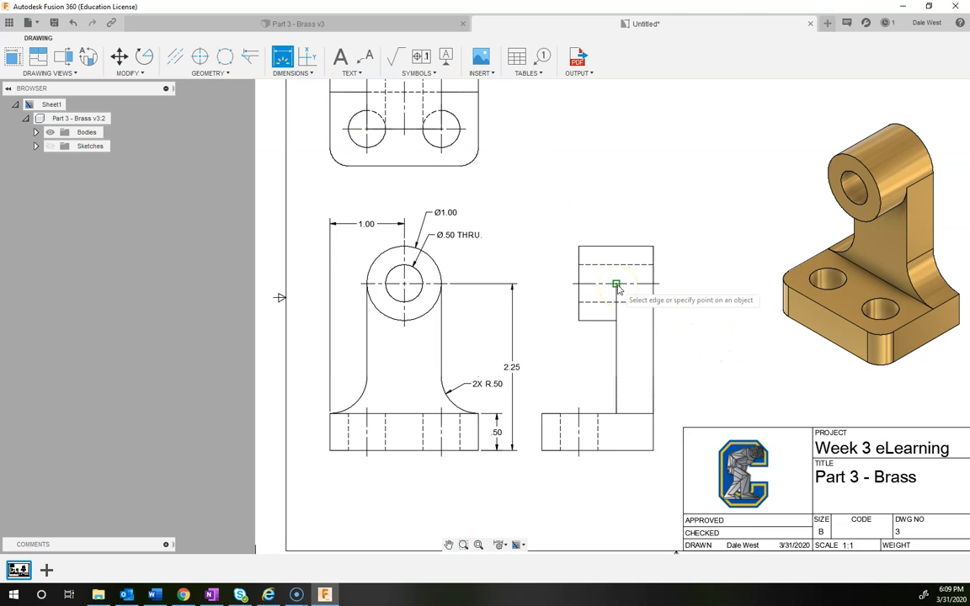
{"action": "left_click", "coordinate": [653, 247]}
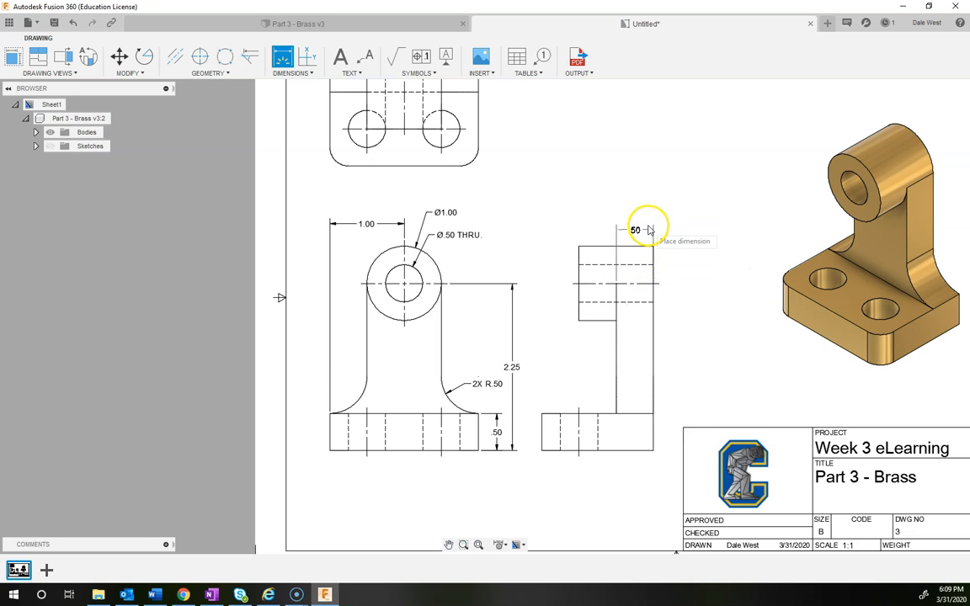
{"action": "left_click", "coordinate": [649, 230]}
{"action": "key", "text": "Escape"}
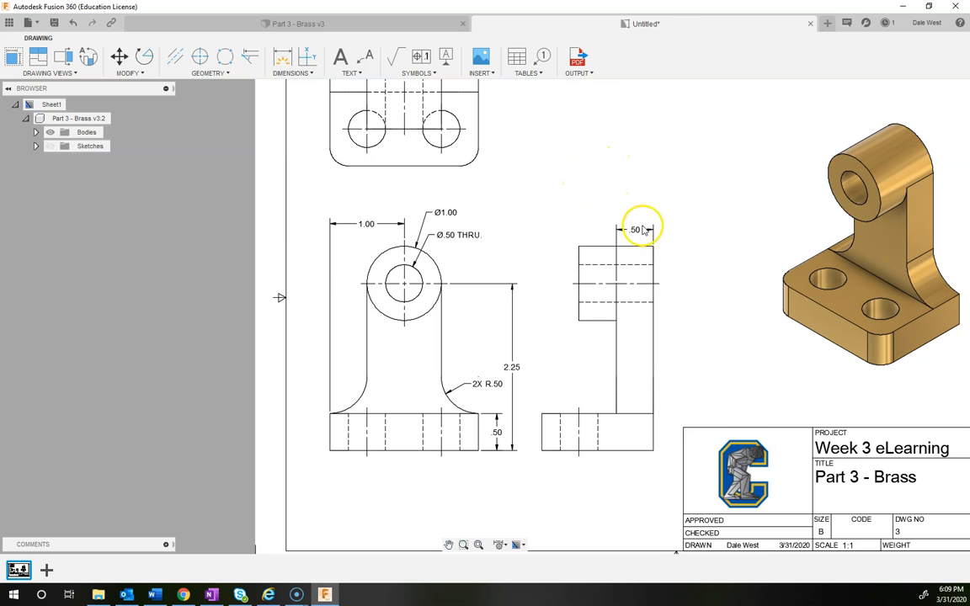
Step: Add a baseline dimension from the upright's thickness dimension to the boss's front edge in the side view
{"action": "left_click", "coordinate": [302, 74]}
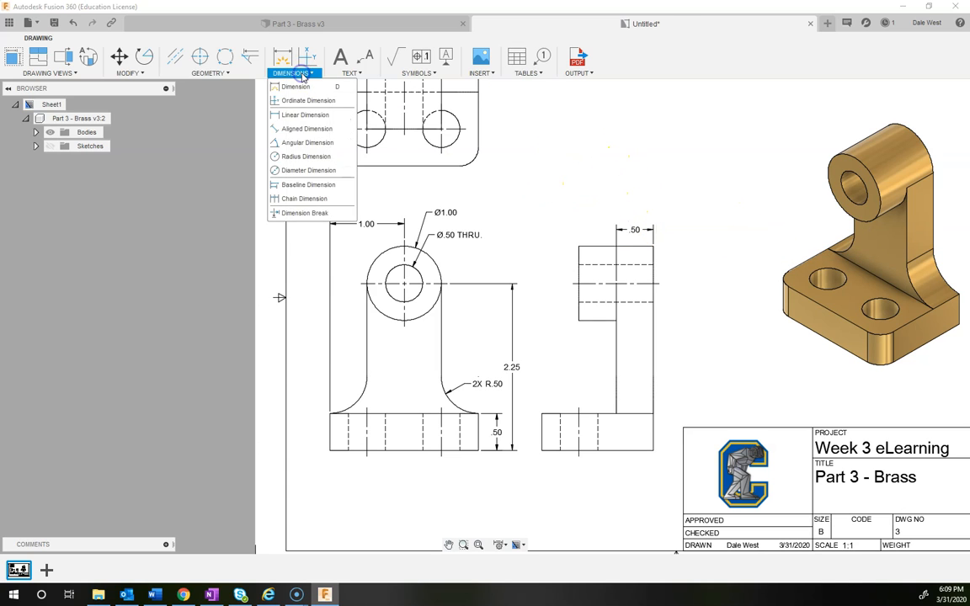
{"action": "left_click", "coordinate": [329, 185]}
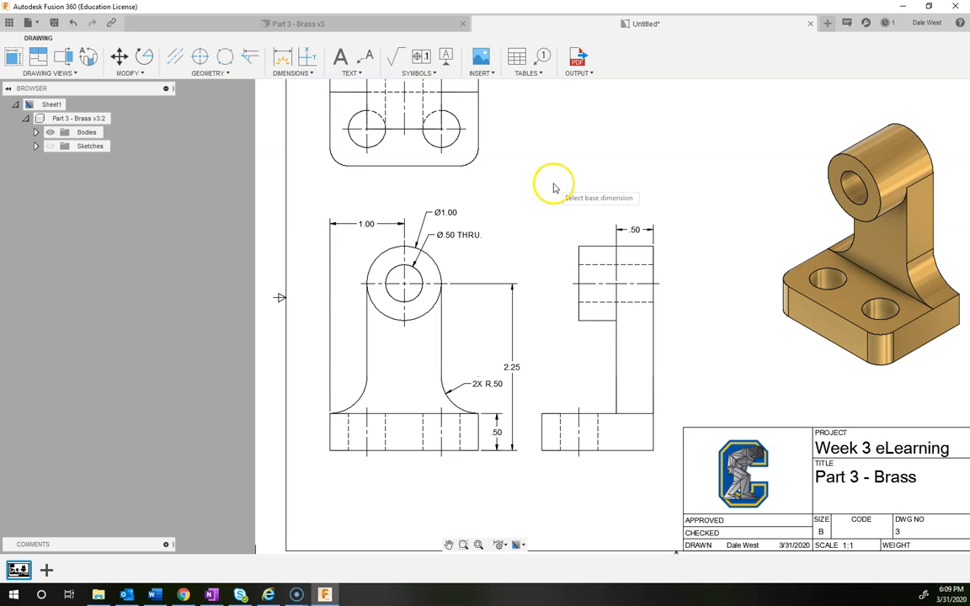
{"action": "left_click", "coordinate": [653, 238]}
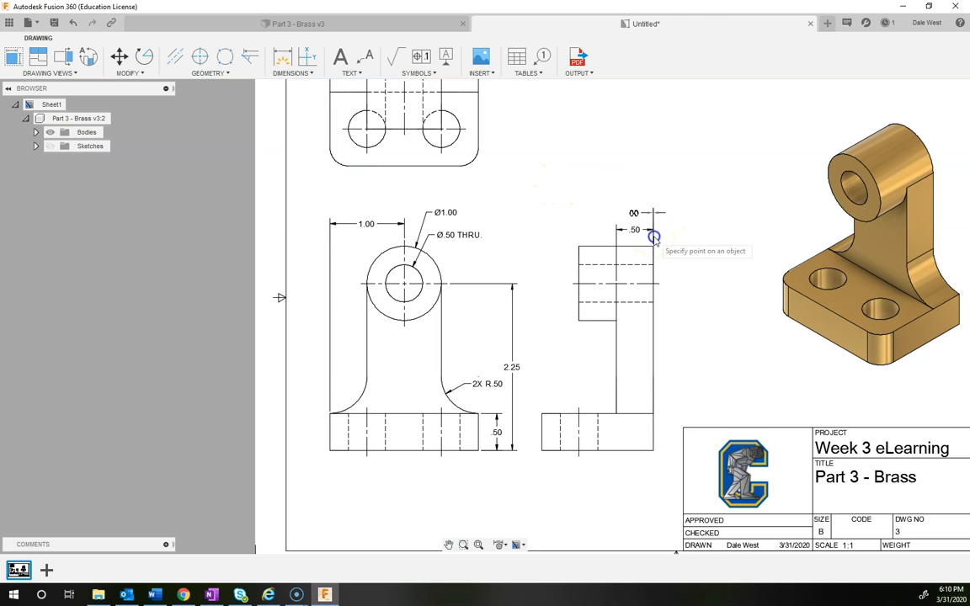
{"action": "left_click", "coordinate": [580, 247]}
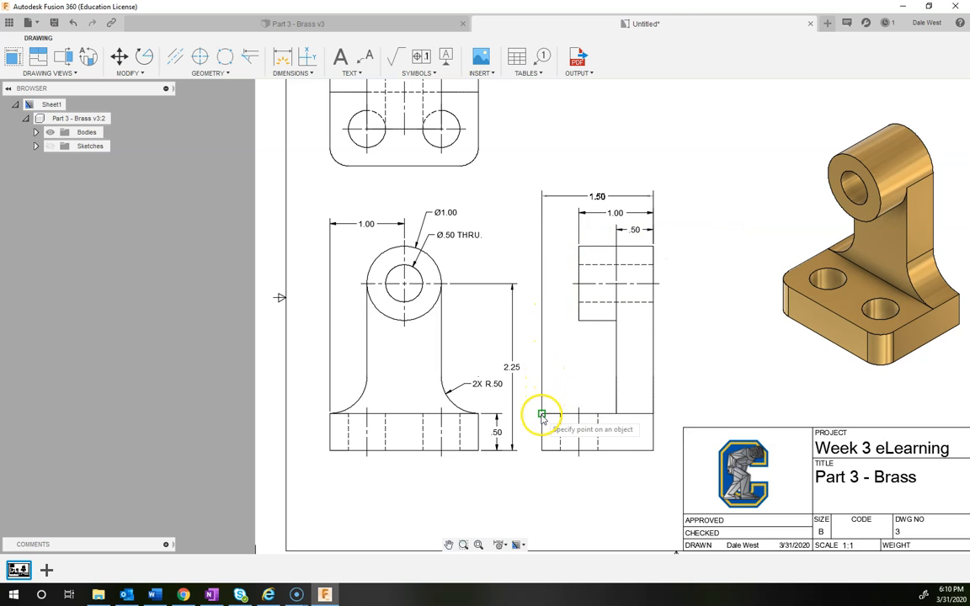
{"action": "right_click", "coordinate": [551, 322]}
{"action": "left_click", "coordinate": [598, 322]}
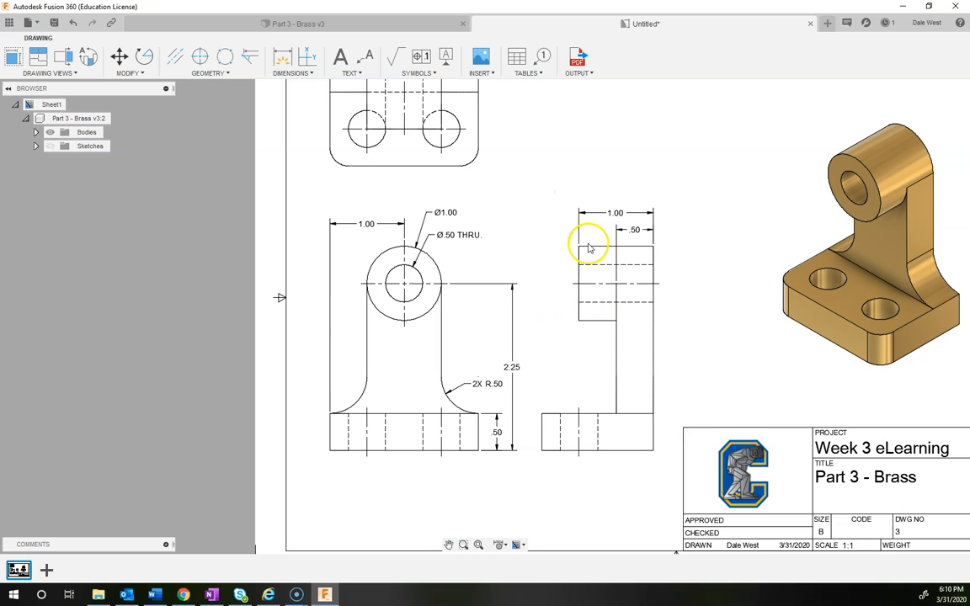
Step: Add a baseline dimension for the base's full depth above the boss length dimension in the side view
{"action": "left_click", "coordinate": [294, 74]}
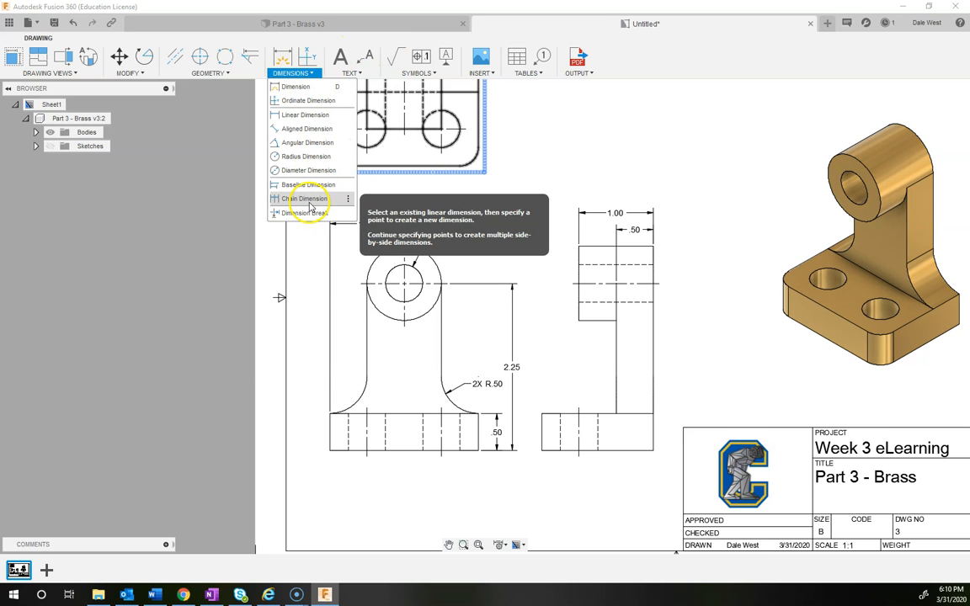
{"action": "left_click", "coordinate": [282, 198]}
{"action": "left_click", "coordinate": [657, 231]}
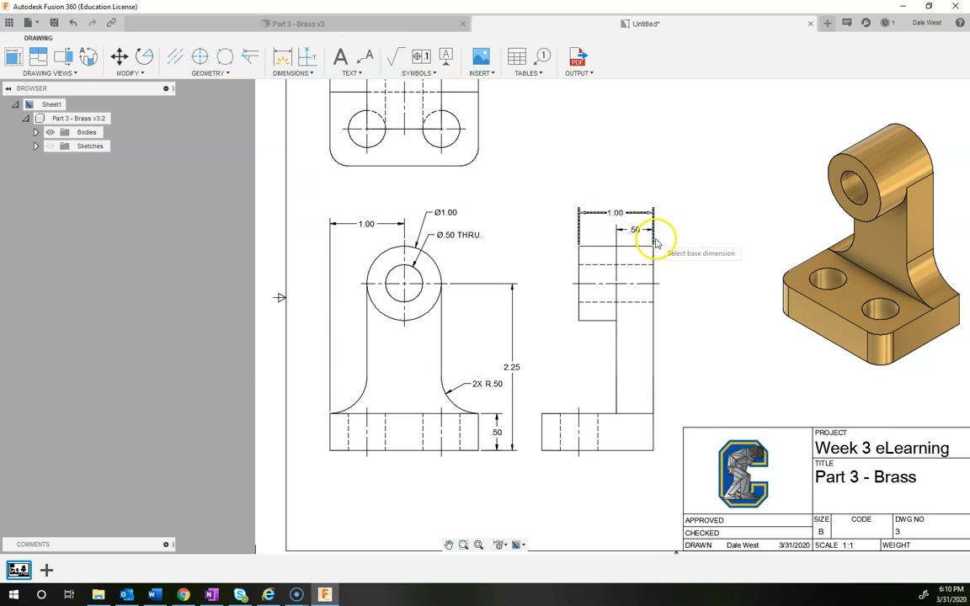
{"action": "left_click", "coordinate": [543, 415]}
{"action": "right_click", "coordinate": [549, 376]}
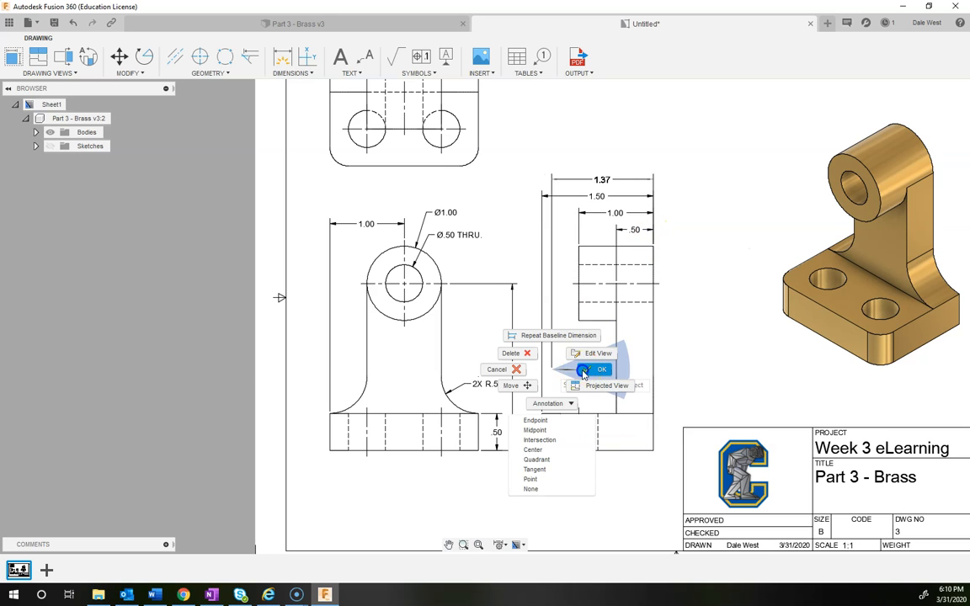
{"action": "left_click", "coordinate": [583, 372]}
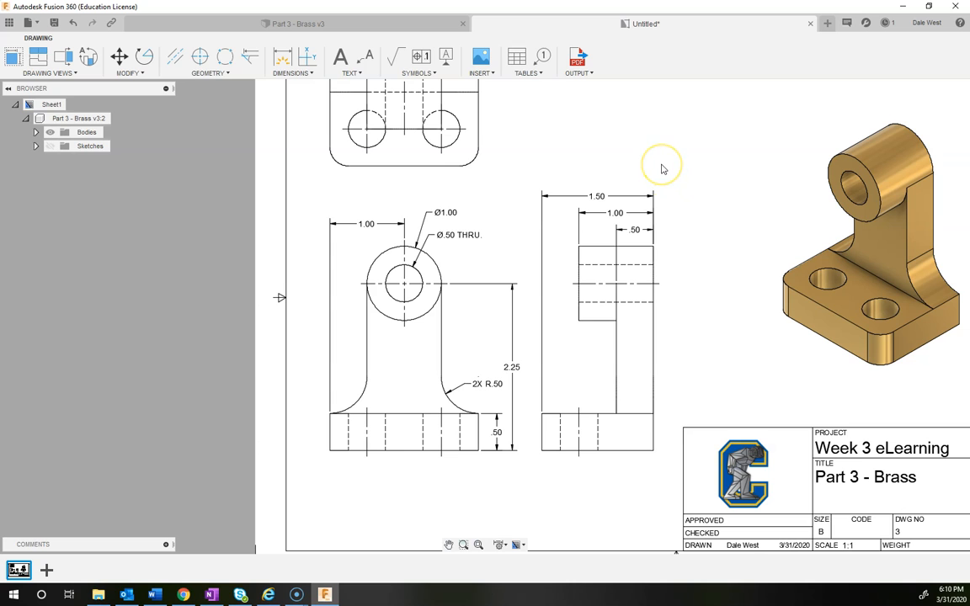
Step: Dimension the vertical distance from the base's back edge to the right hole's centre, placing it beside the top view's right edge
{"action": "mouse_move", "coordinate": [554, 222]}
{"action": "middle_mouse_down"}
{"action": "mouse_move", "coordinate": [570, 234]}
{"action": "mouse_move", "coordinate": [573, 254]}
{"action": "middle_mouse_up"}
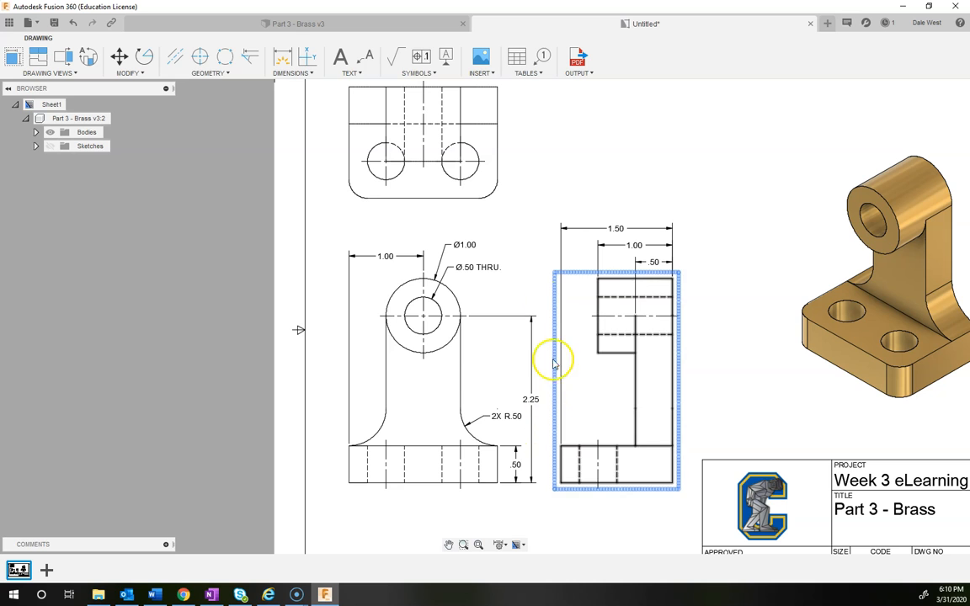
{"action": "mouse_move", "coordinate": [545, 221]}
{"action": "middle_mouse_down"}
{"action": "mouse_move", "coordinate": [508, 283]}
{"action": "mouse_move", "coordinate": [465, 277]}
{"action": "middle_mouse_up"}
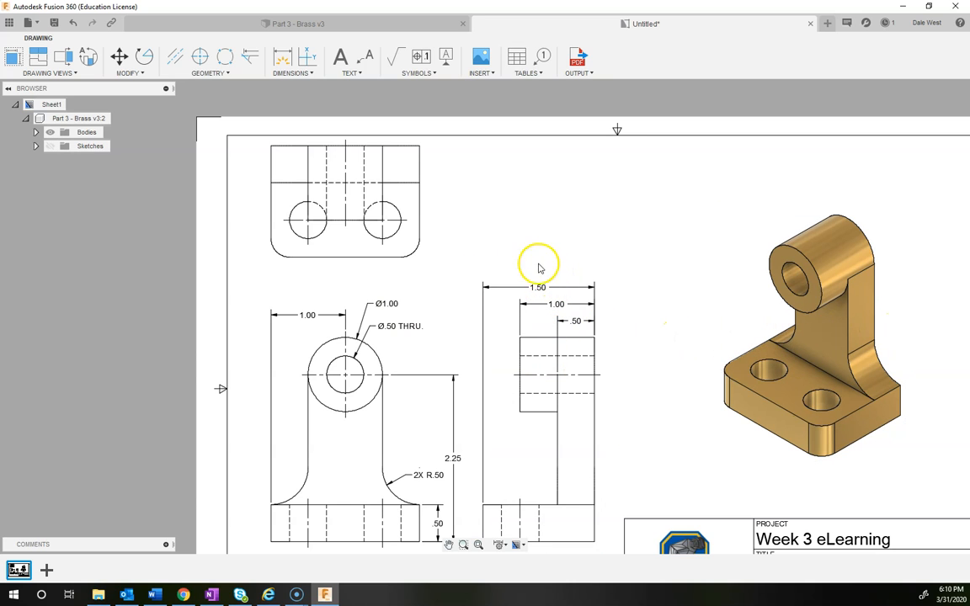
{"action": "left_click", "coordinate": [279, 59]}
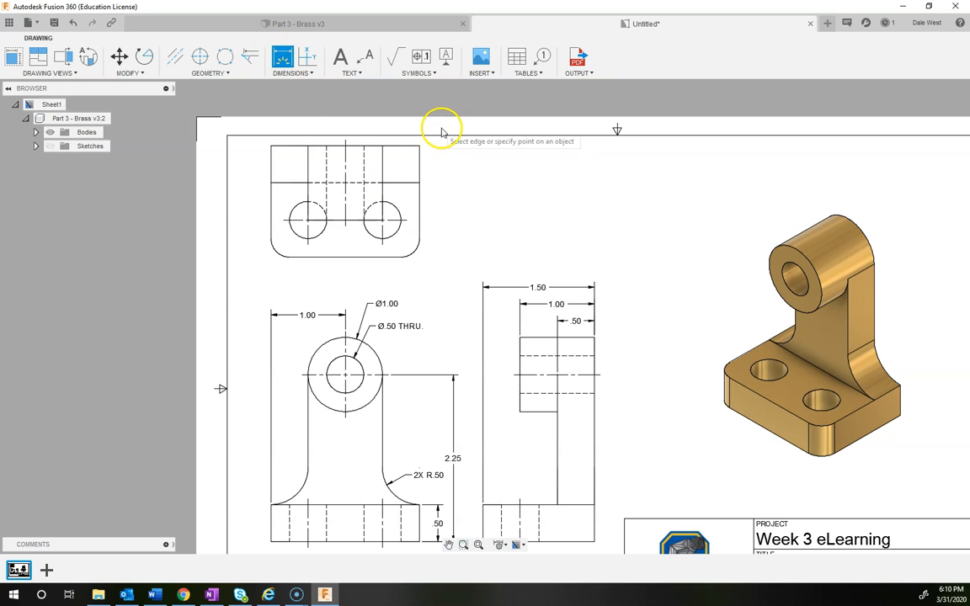
{"action": "left_click", "coordinate": [403, 218]}
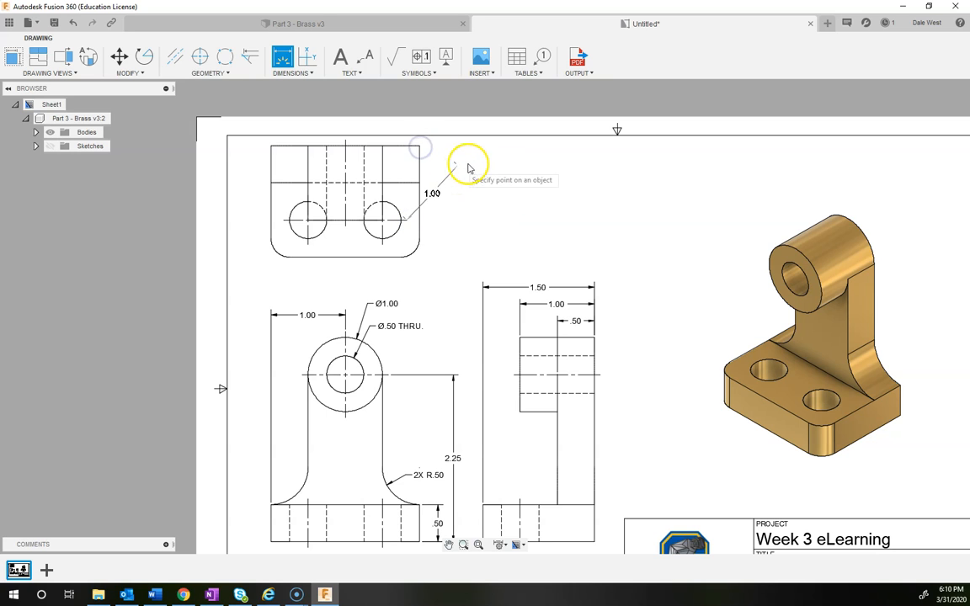
{"action": "left_click", "coordinate": [419, 148]}
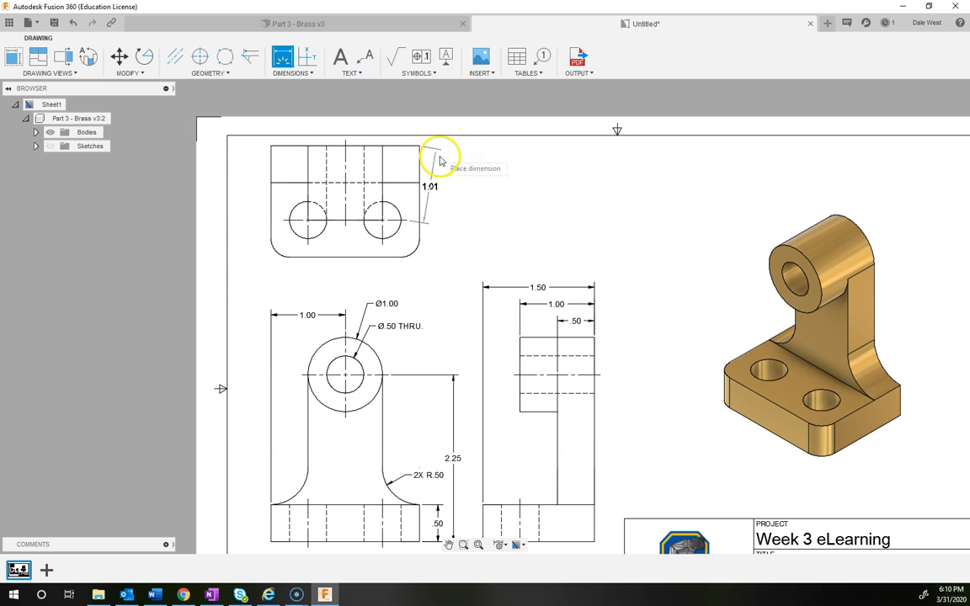
{"action": "left_click", "coordinate": [450, 150]}
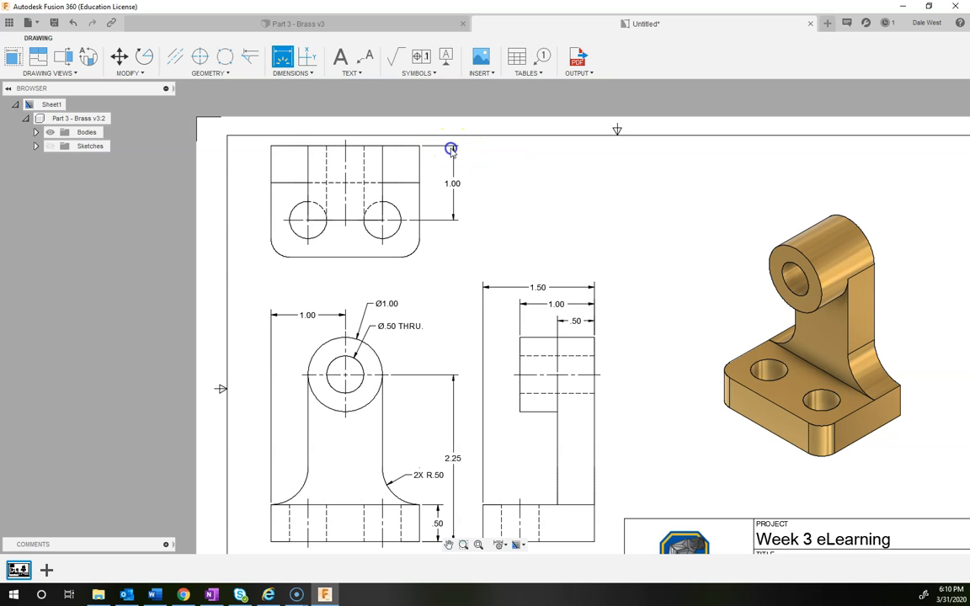
Step: Dimension the vertical distance from the base's back edge to the left hole's centre, placing it beside the top view's left edge
{"action": "left_click", "coordinate": [284, 222]}
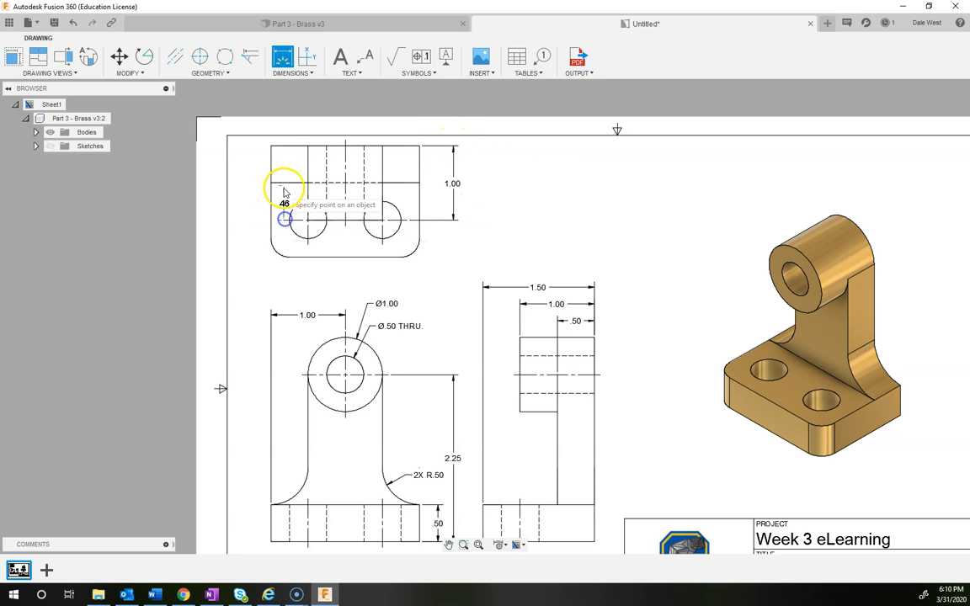
{"action": "left_click", "coordinate": [271, 147]}
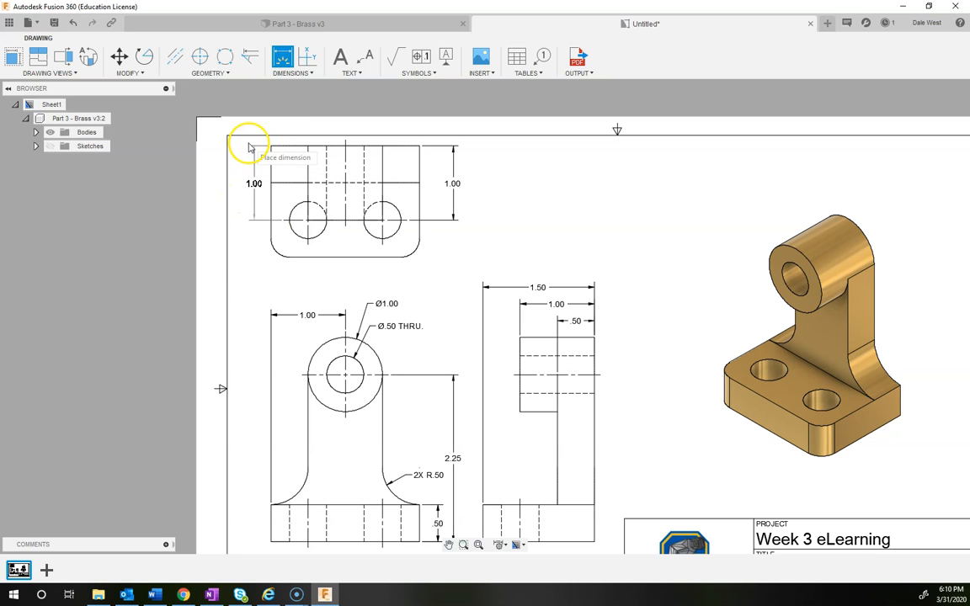
{"action": "left_click", "coordinate": [246, 147]}
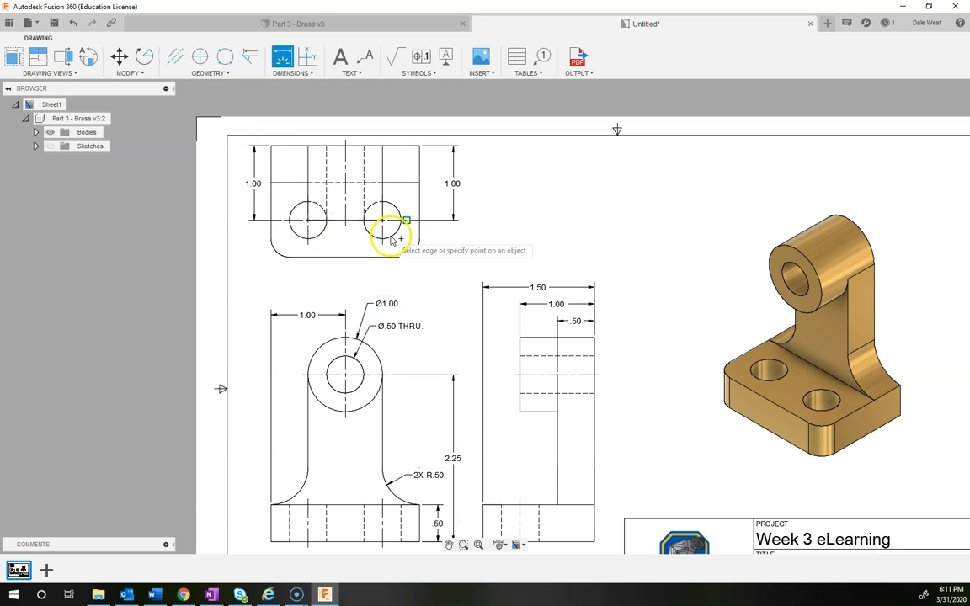
Step: Dimension the horizontal distances from each base hole's centre to its nearest side edge, placing both below the top view
{"action": "left_click", "coordinate": [308, 245]}
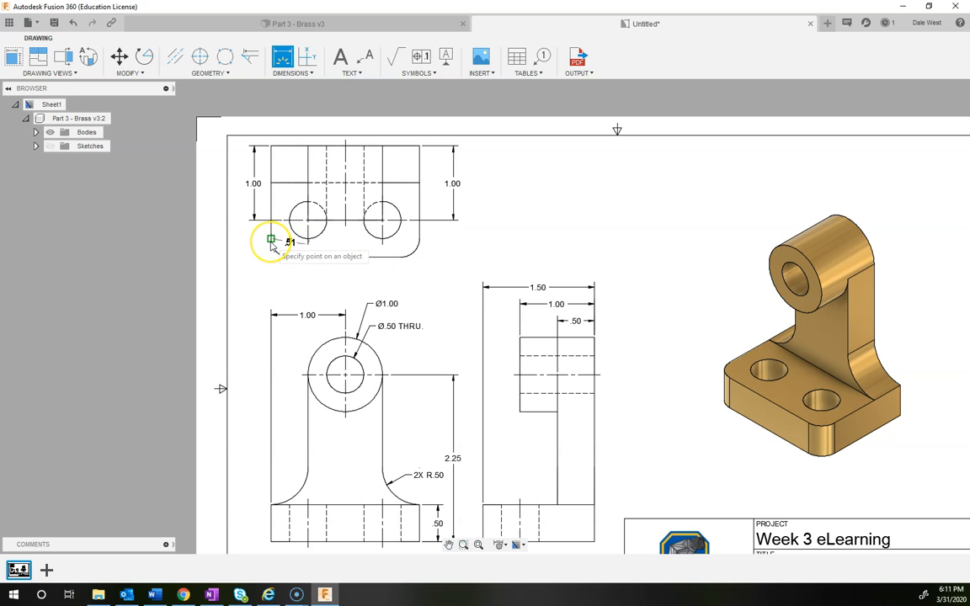
{"action": "left_click", "coordinate": [312, 276]}
{"action": "left_click", "coordinate": [383, 244]}
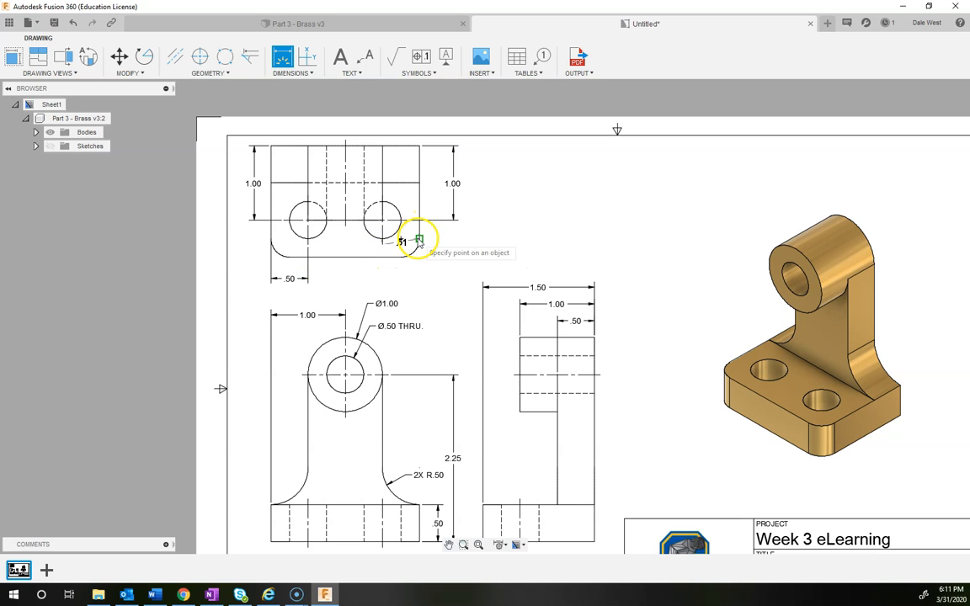
{"action": "left_click", "coordinate": [420, 240]}
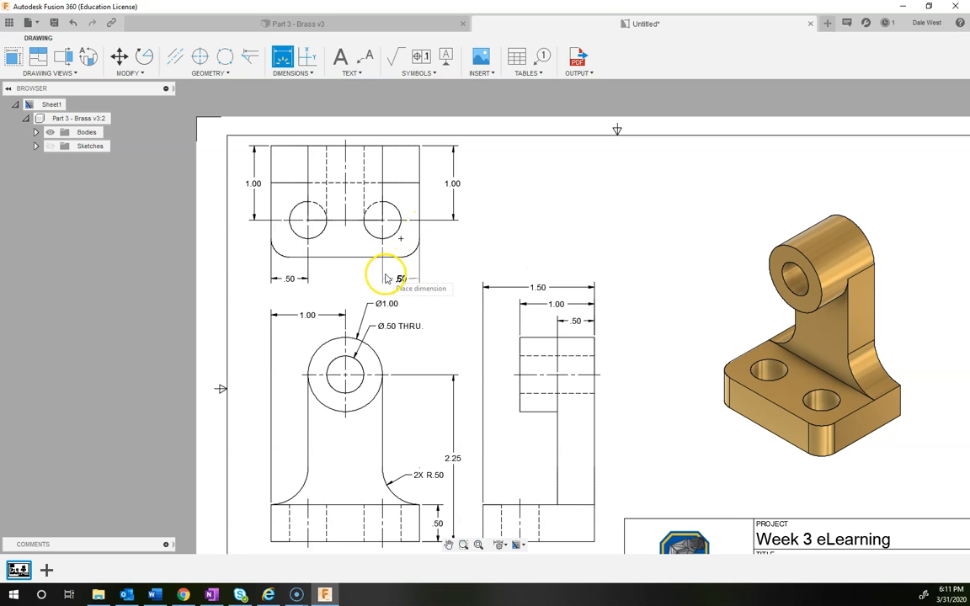
{"action": "left_click", "coordinate": [381, 277]}
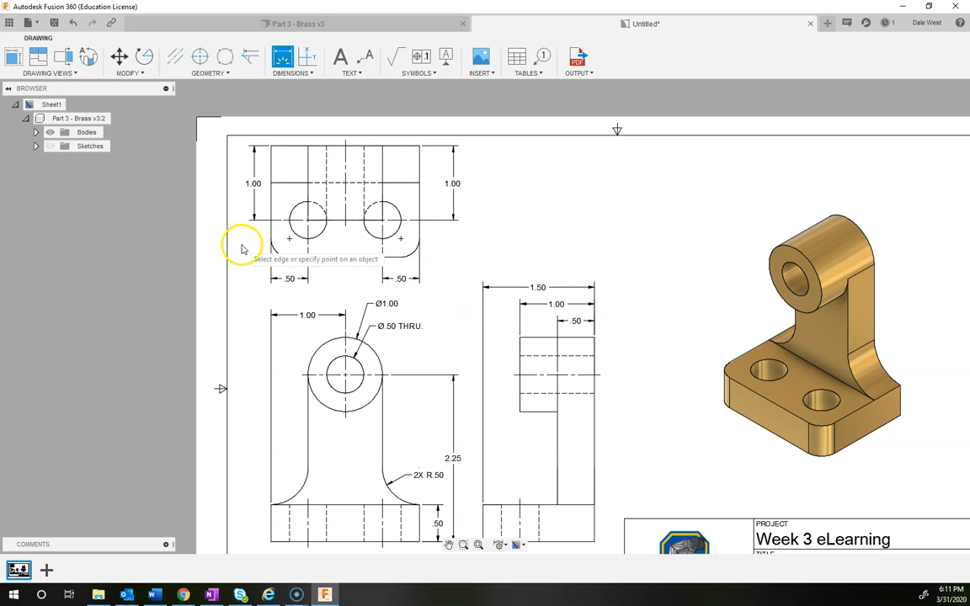
Step: Dimension the base's overall width between its two side edges, placing it beneath the hole location dimensions in the top view
{"action": "left_click", "coordinate": [420, 240]}
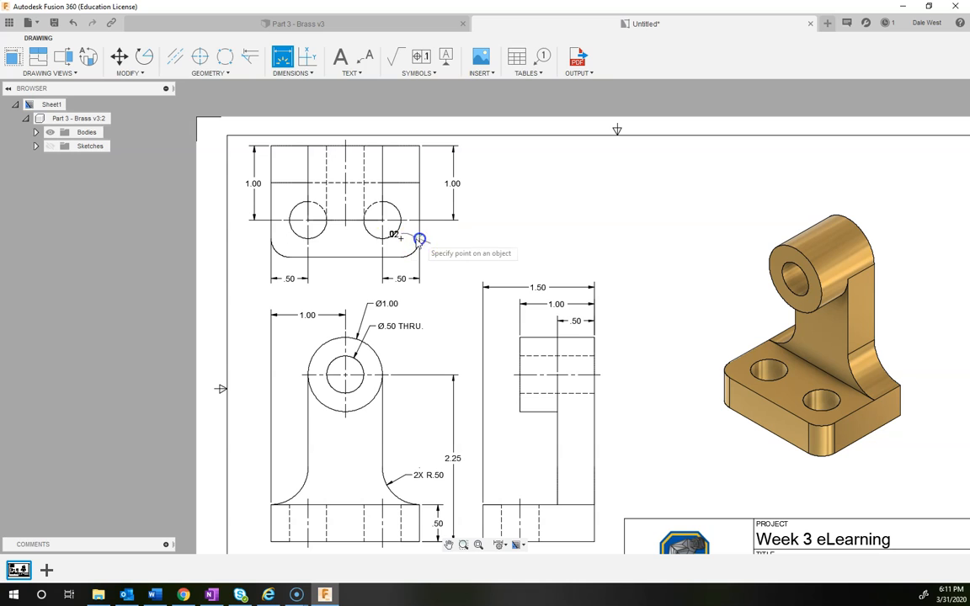
{"action": "left_click", "coordinate": [272, 242]}
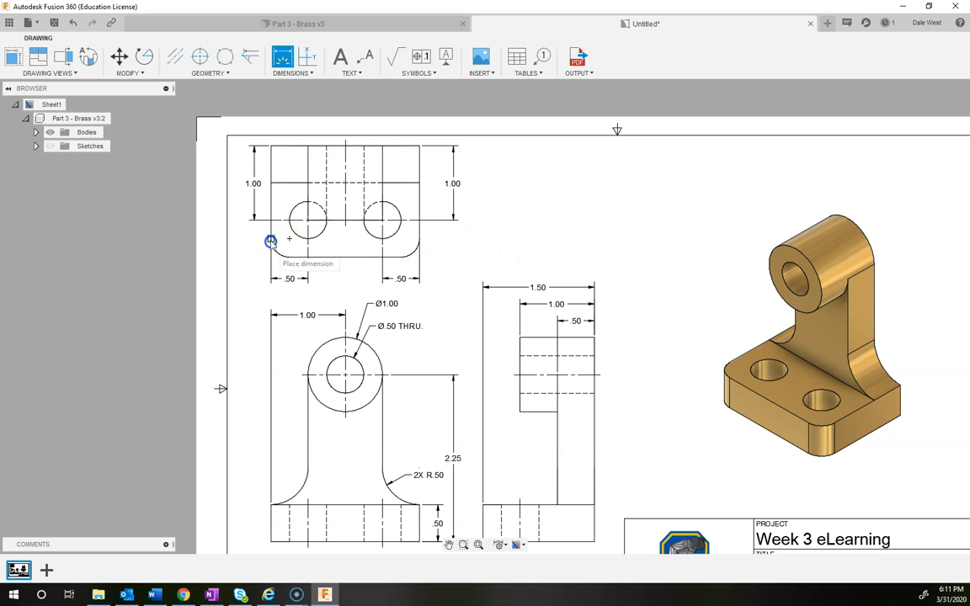
{"action": "left_click", "coordinate": [263, 290]}
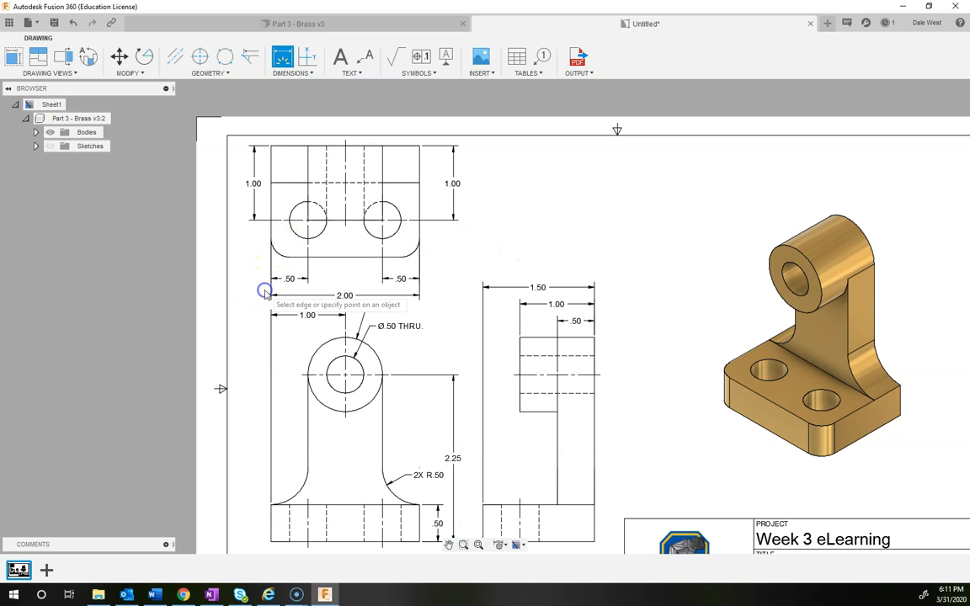
{"action": "key", "text": "Escape"}
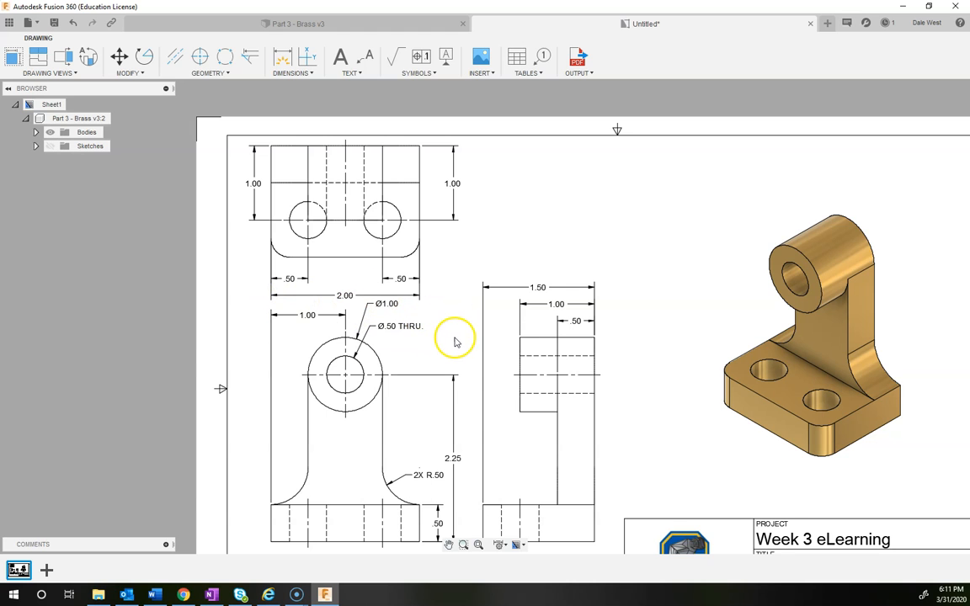
Step: Move the front view slightly down the sheet to separate its dimensions from the top view's overall width dimension
{"action": "scroll", "coordinate": [455, 341], "scroll_direction": "down", "scroll_amount": 2}
{"action": "middle_click_drag", "start_coordinate": [484, 345], "coordinate": [479, 305]}
{"action": "left_click", "coordinate": [371, 390]}
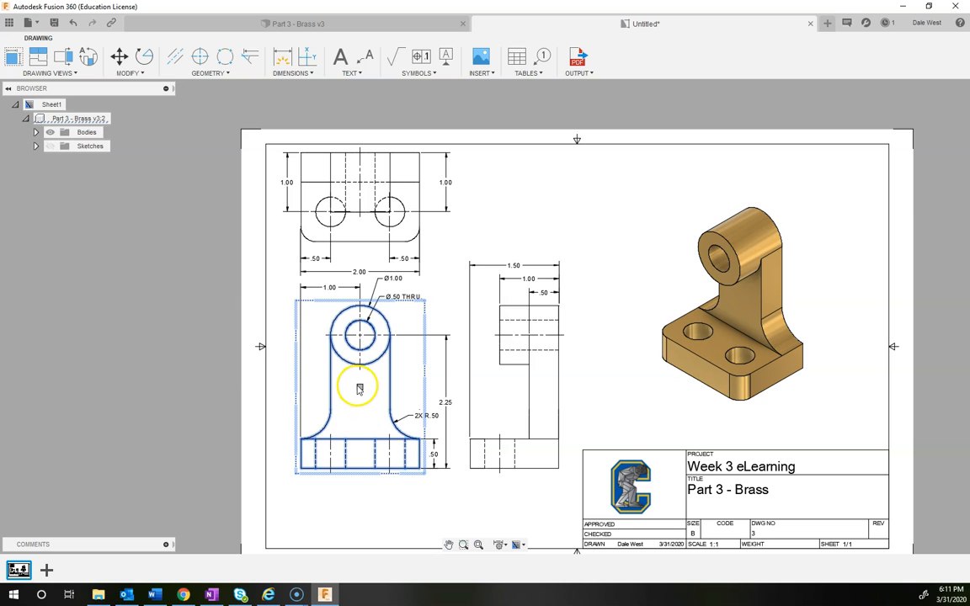
{"action": "mouse_move", "coordinate": [360, 389]}
{"action": "left_mouse_down"}
{"action": "mouse_move", "coordinate": [377, 407]}
{"action": "mouse_move", "coordinate": [363, 401]}
{"action": "left_mouse_up"}
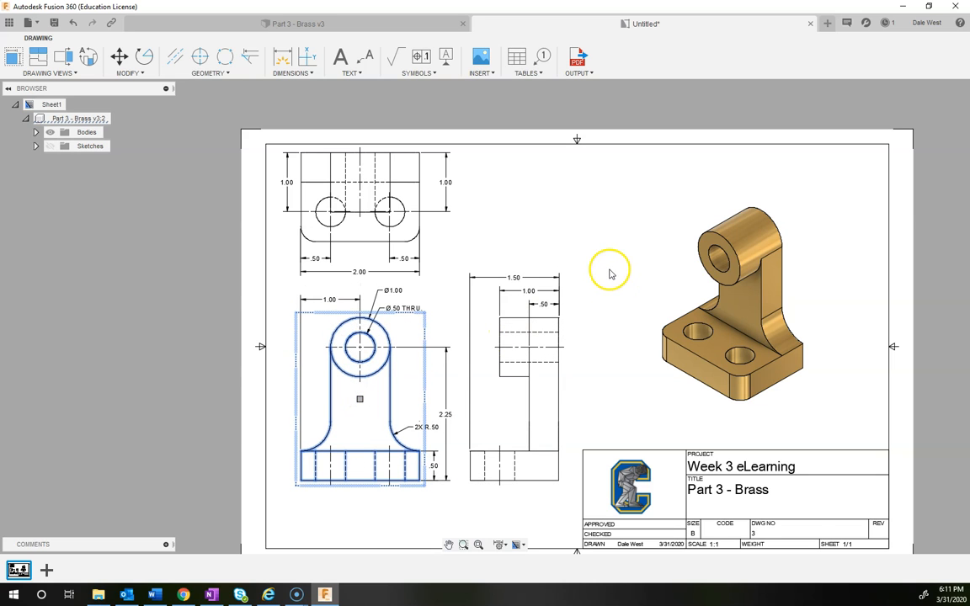
{"action": "left_click", "coordinate": [558, 239]}
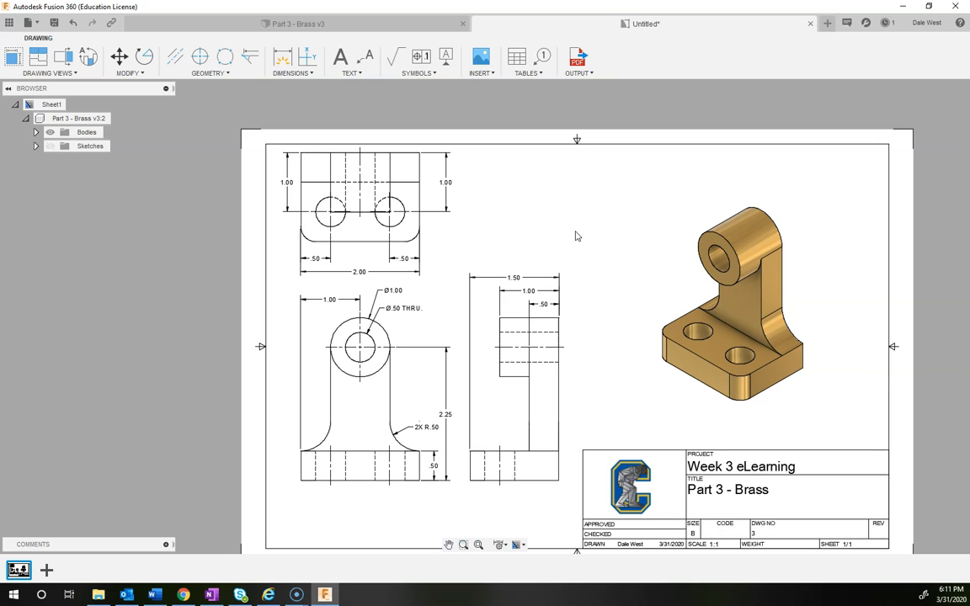
Step: Add a diameter dimension to the right base hole in the top view, placing it outside the base beside the hole
{"action": "left_click", "coordinate": [400, 220]}
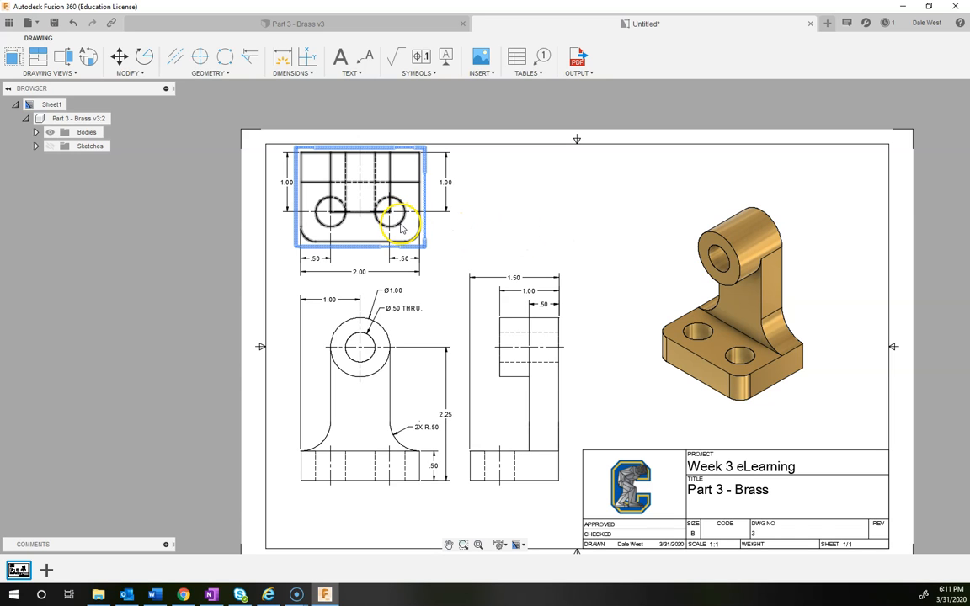
{"action": "left_click", "coordinate": [282, 55]}
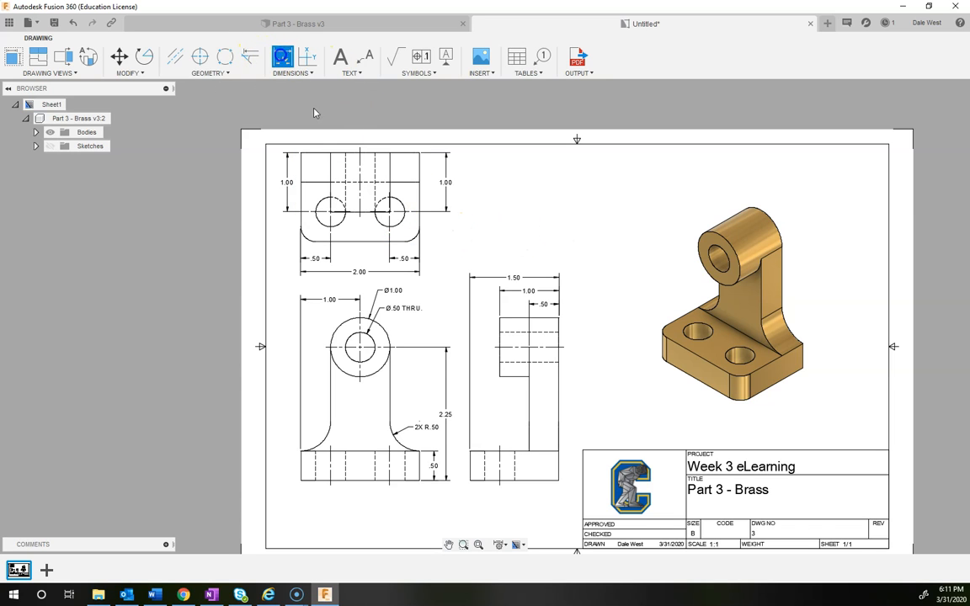
{"action": "left_click", "coordinate": [400, 220]}
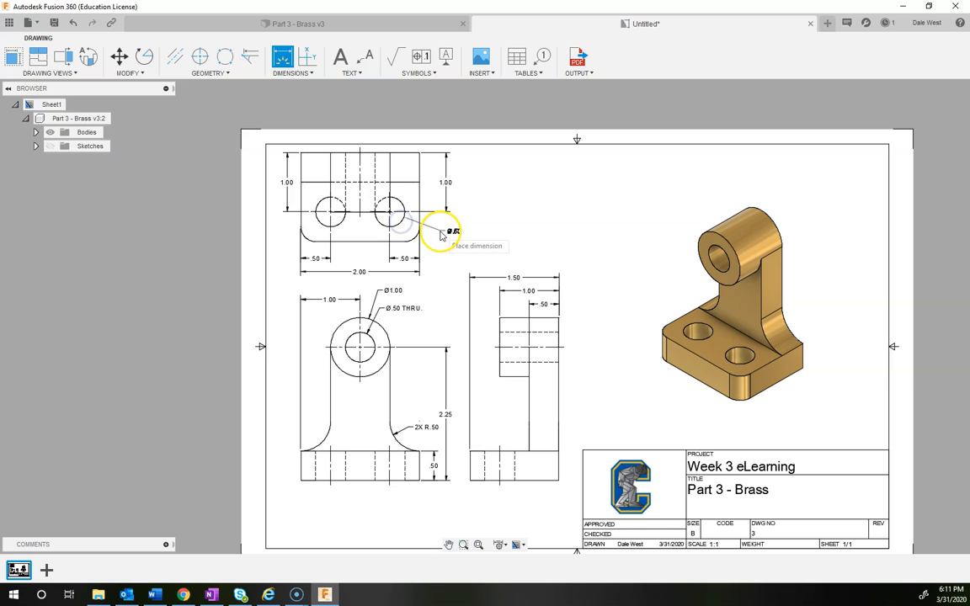
{"action": "left_click", "coordinate": [437, 235]}
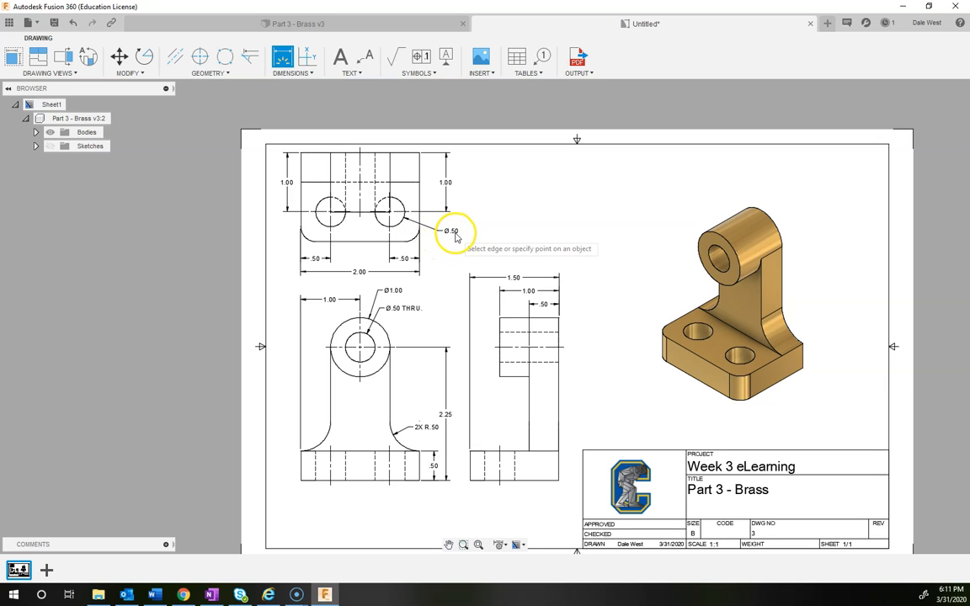
{"action": "key", "text": "Escape"}
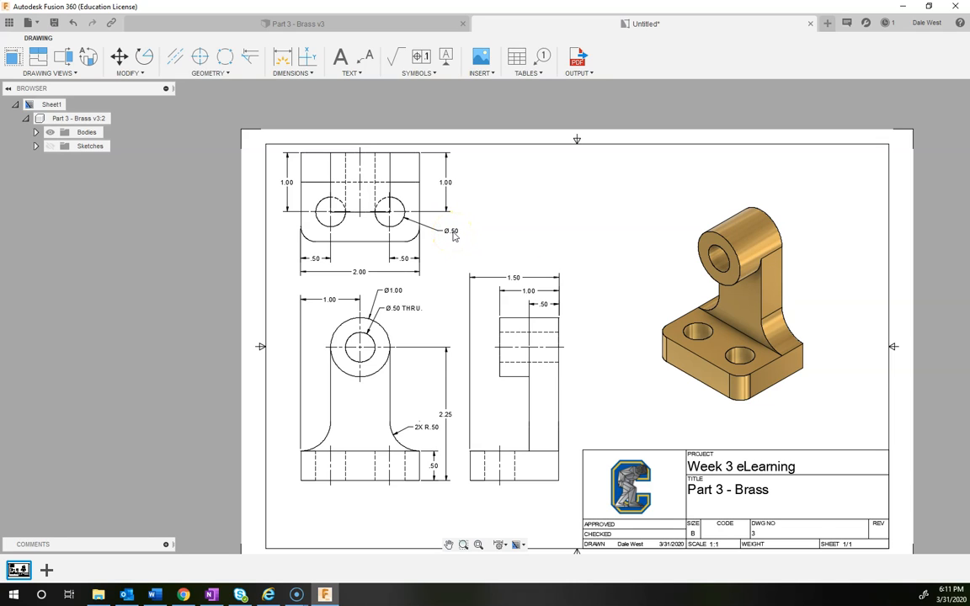
Step: Edit the base hole's diameter dimension text to read 2X Ø.50 THRU
{"action": "double_click", "coordinate": [453, 232]}
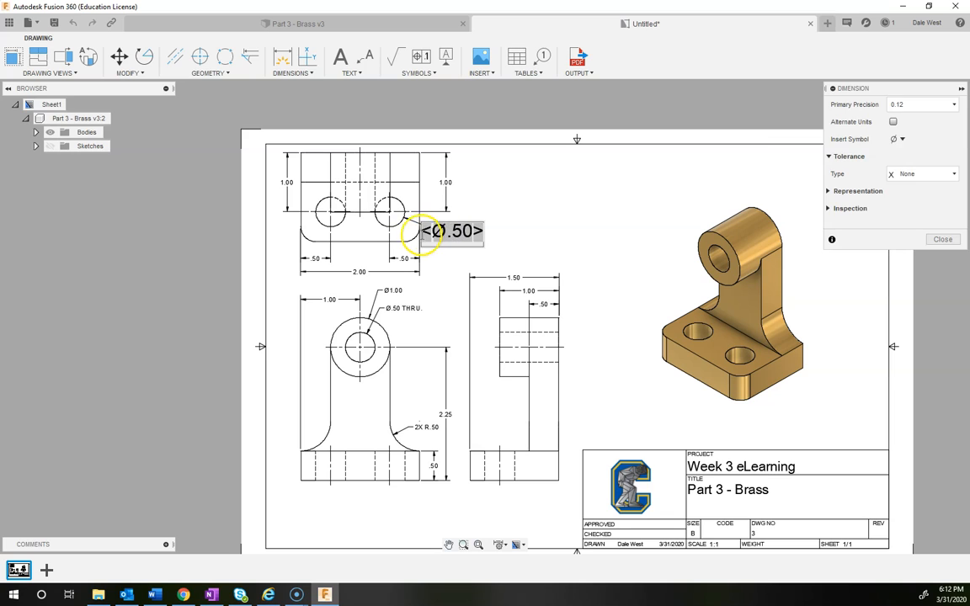
{"action": "type", "text": "THRU."}
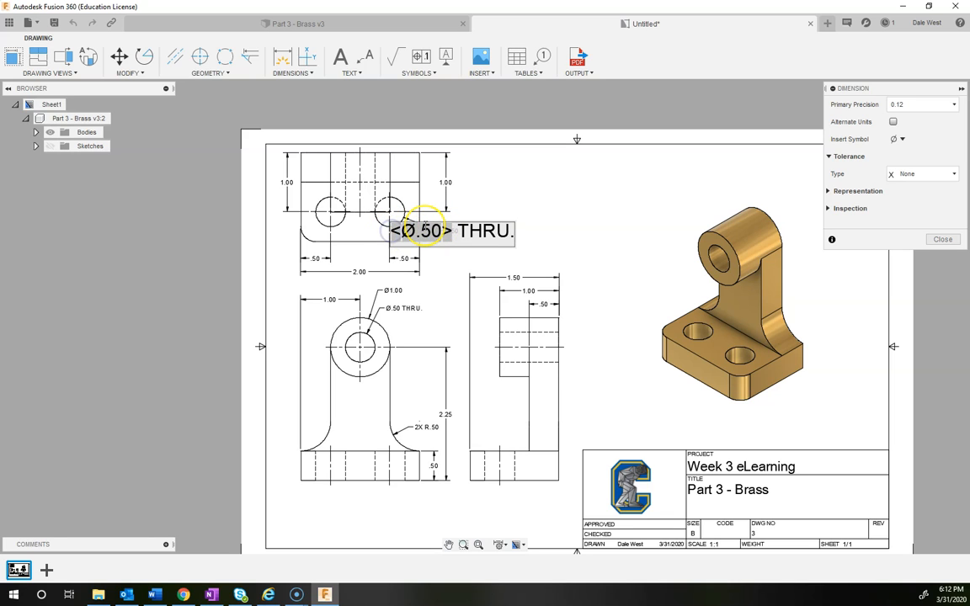
{"action": "type", "text": "2X"}
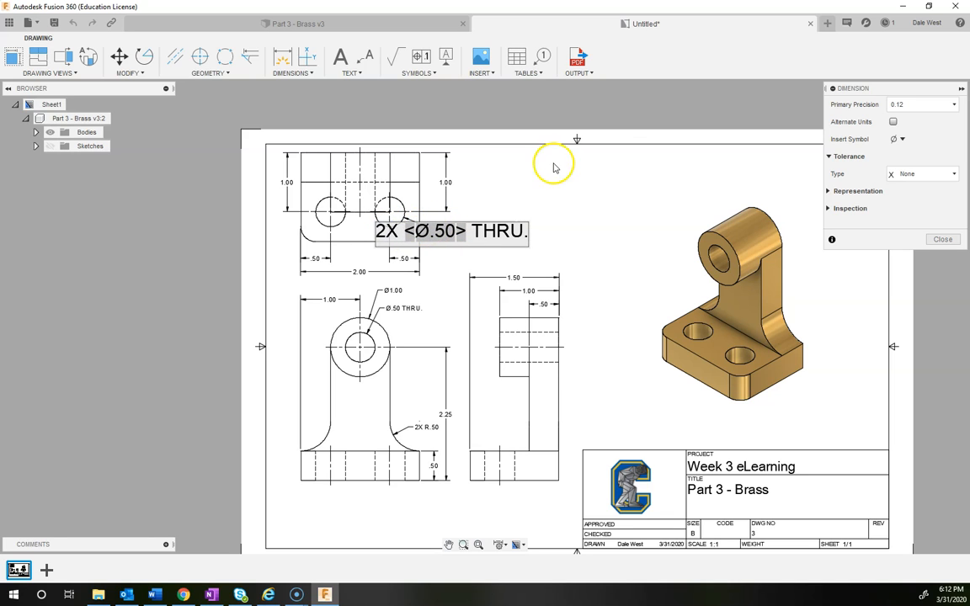
{"action": "left_click", "coordinate": [939, 239]}
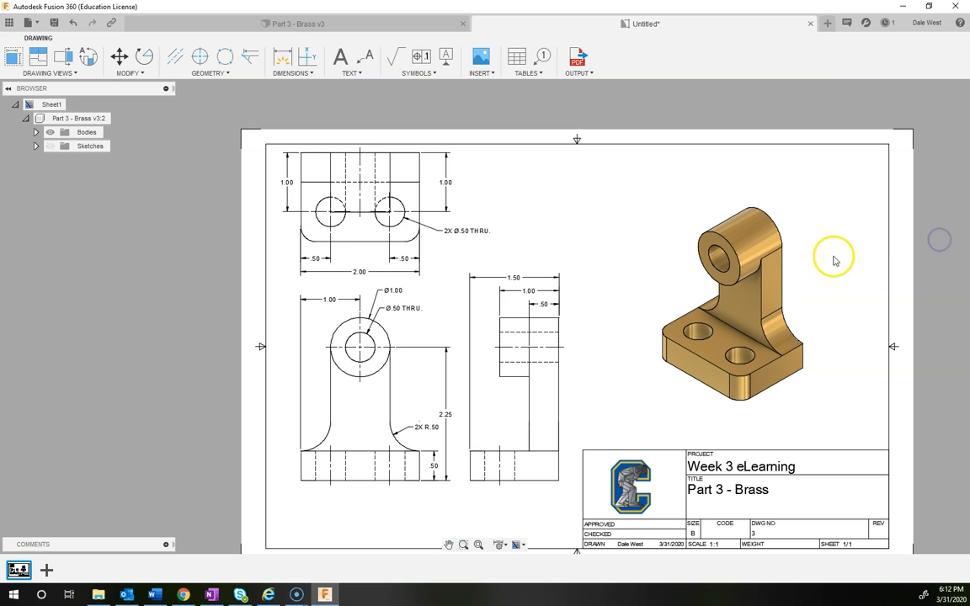
Step: Save the drawing as Part 3 - Brass Drawing in the Week 3 eLearning folder
{"action": "mouse_move", "coordinate": [866, 284]}
{"action": "middle_mouse_down"}
{"action": "mouse_move", "coordinate": [780, 239]}
{"action": "mouse_move", "coordinate": [798, 248]}
{"action": "middle_mouse_up"}
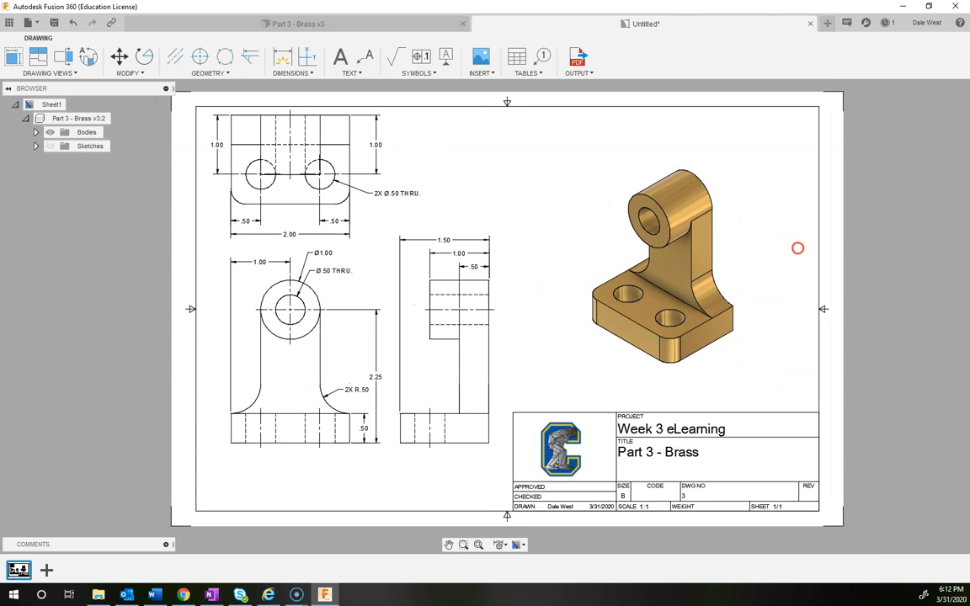
{"action": "left_click", "coordinate": [53, 24]}
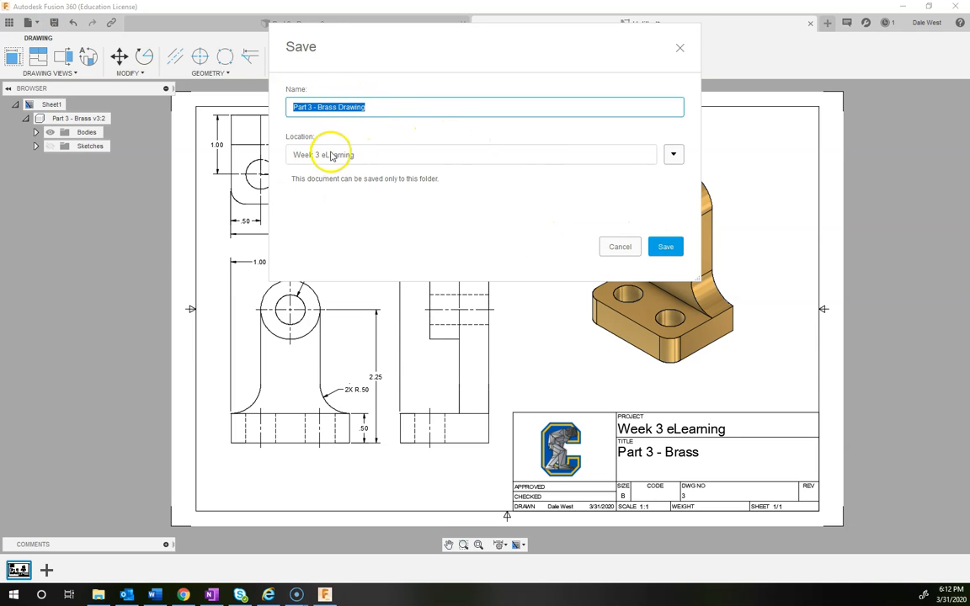
{"action": "left_click", "coordinate": [665, 247]}
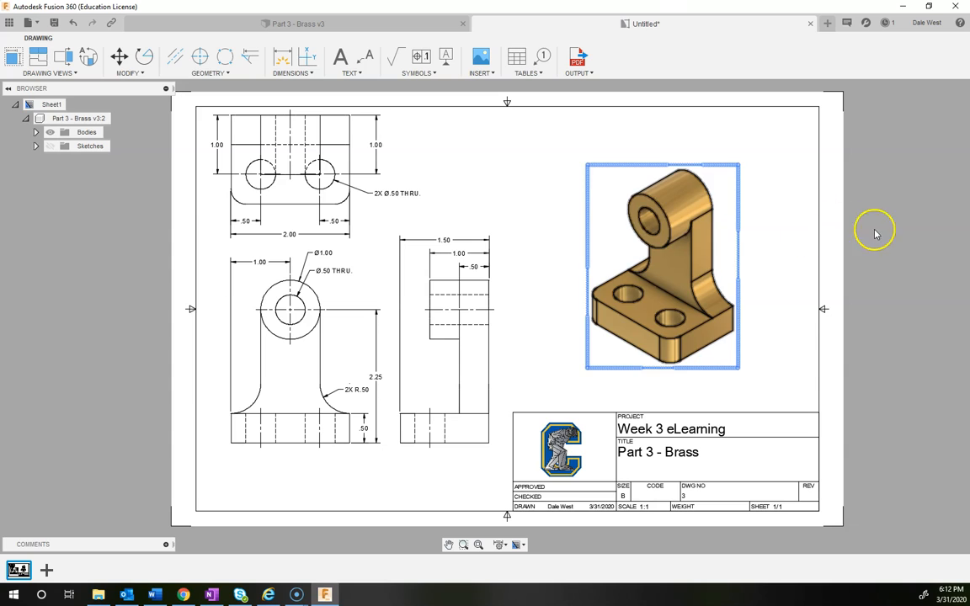
Step: Try to snip the drawing sheet and paste it into the Part #3 answer cell of the OneNote assignment page
{"action": "key", "text": "super+shift+s"}
{"action": "left_click_drag", "start_coordinate": [186, 97], "coordinate": [830, 517]}
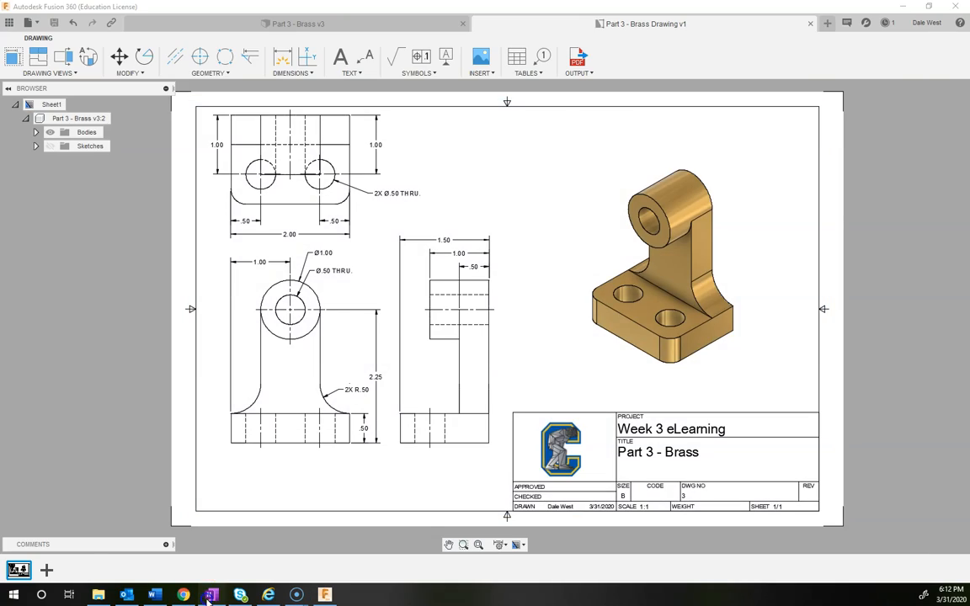
{"action": "left_click", "coordinate": [211, 595]}
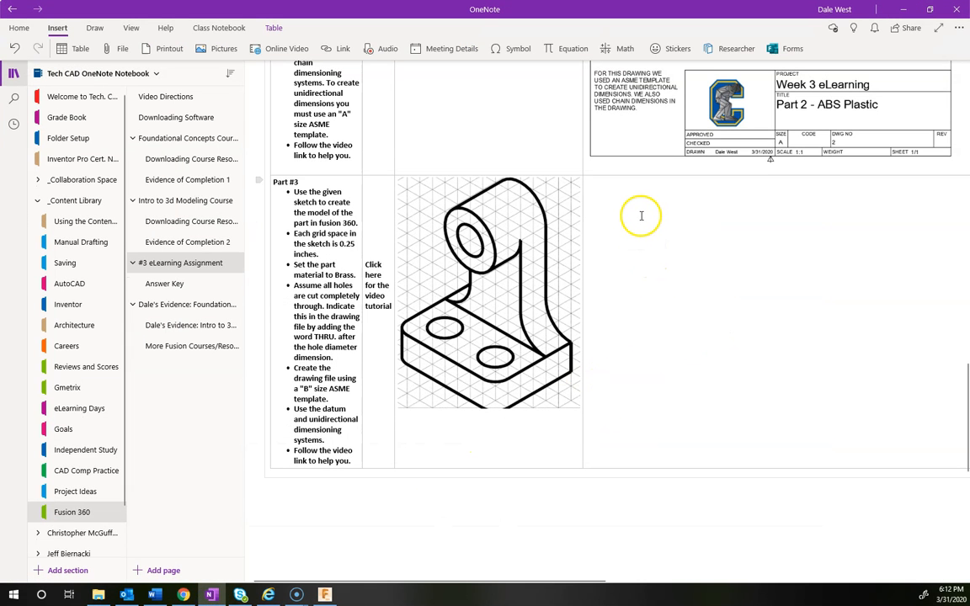
{"action": "key", "text": "ctrl+v"}
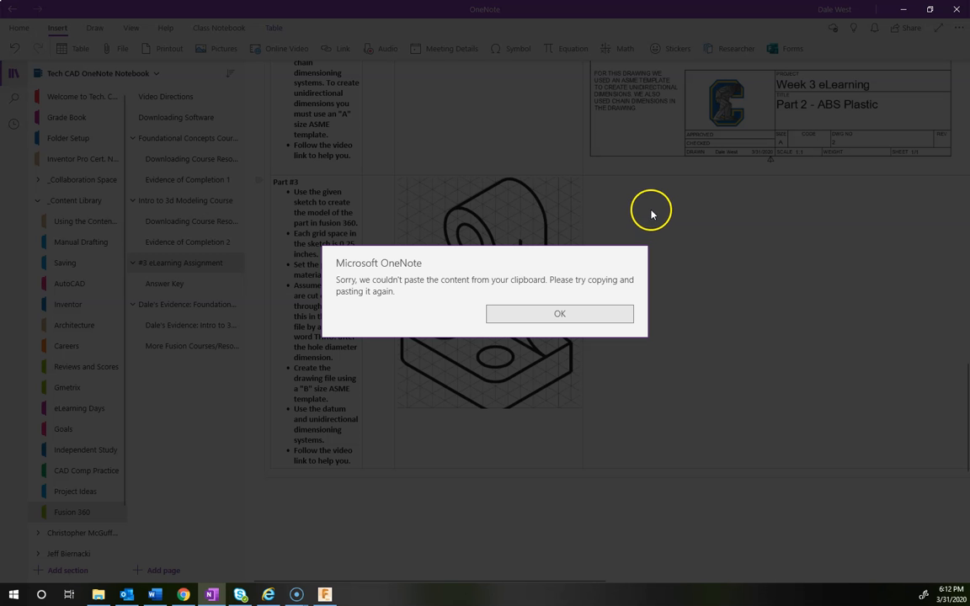
{"action": "left_click", "coordinate": [513, 316]}
{"action": "left_click", "coordinate": [586, 182]}
{"action": "key", "text": "ctrl+v"}
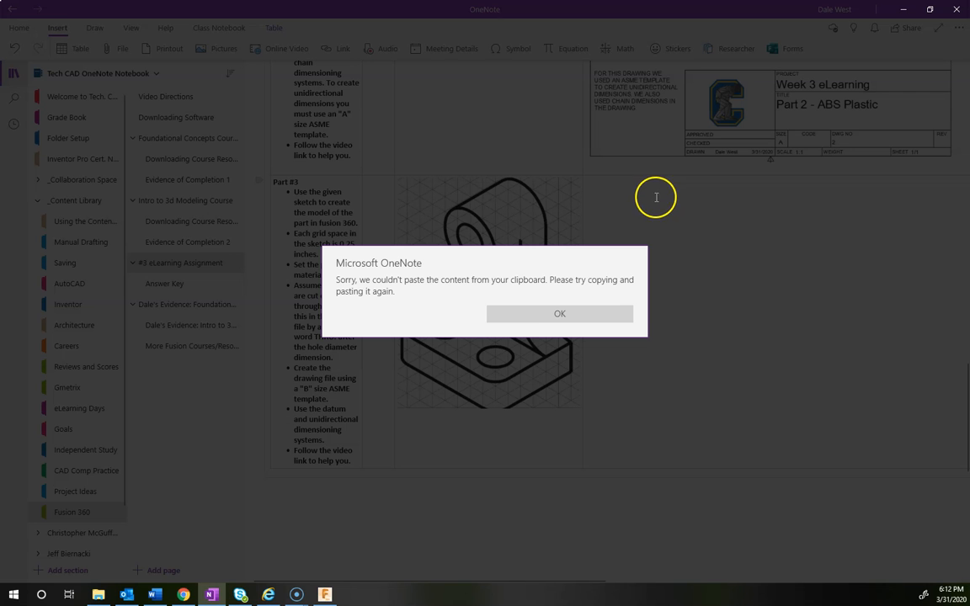
{"action": "left_click", "coordinate": [558, 315]}
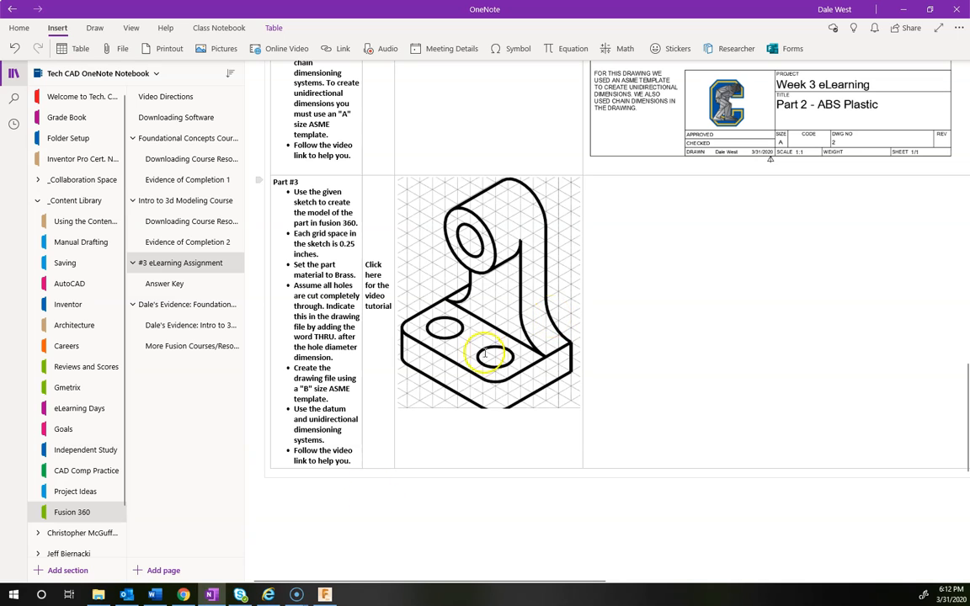
Step: Return to Fusion 360, snip the whole drawing sheet and paste it into the Part #3 answer cell in OneNote
{"action": "left_click", "coordinate": [325, 596]}
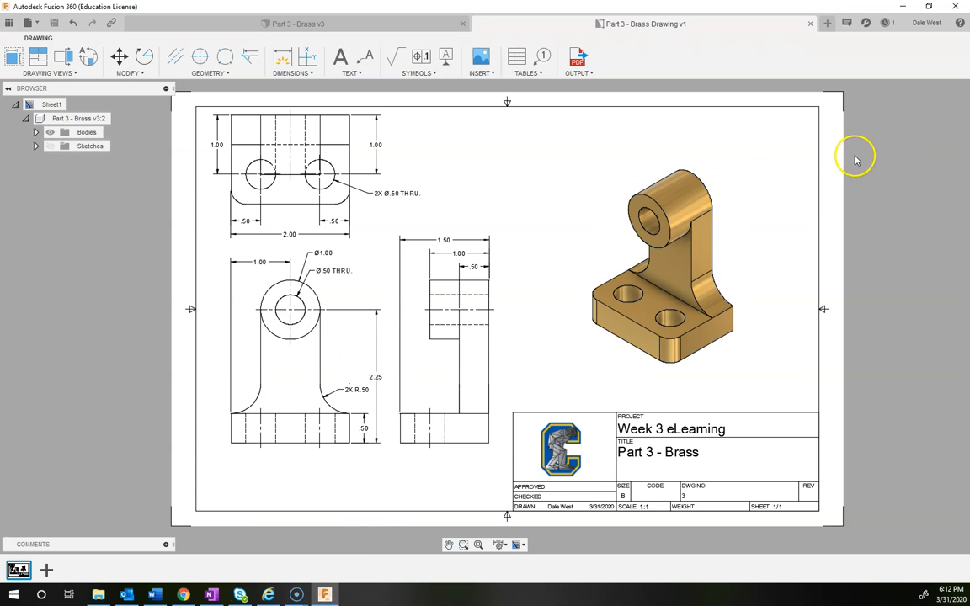
{"action": "key", "text": "super+shift+s"}
{"action": "left_click_drag", "start_coordinate": [186, 100], "coordinate": [831, 526]}
{"action": "left_click", "coordinate": [211, 595]}
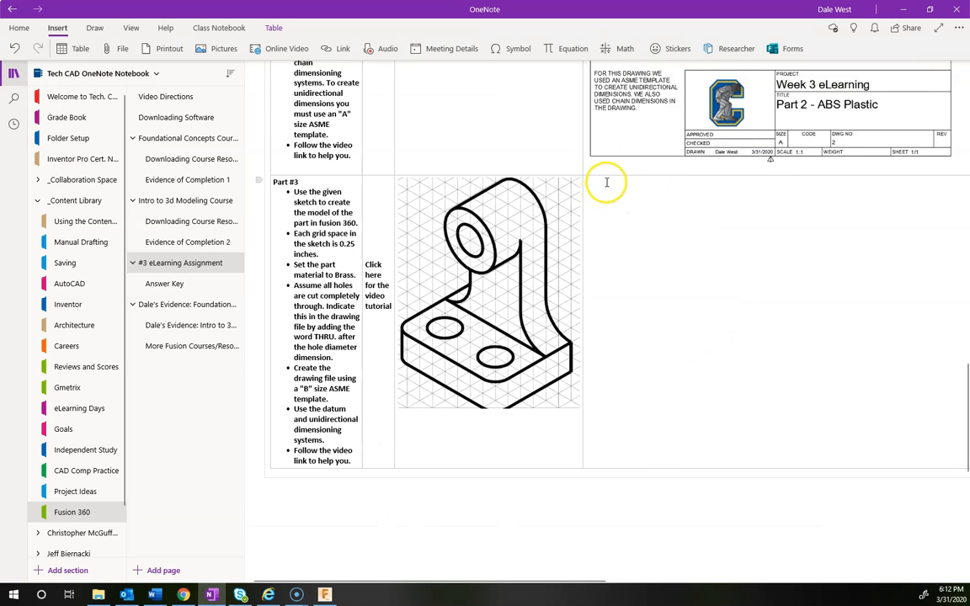
{"action": "key", "text": "ctrl+v"}
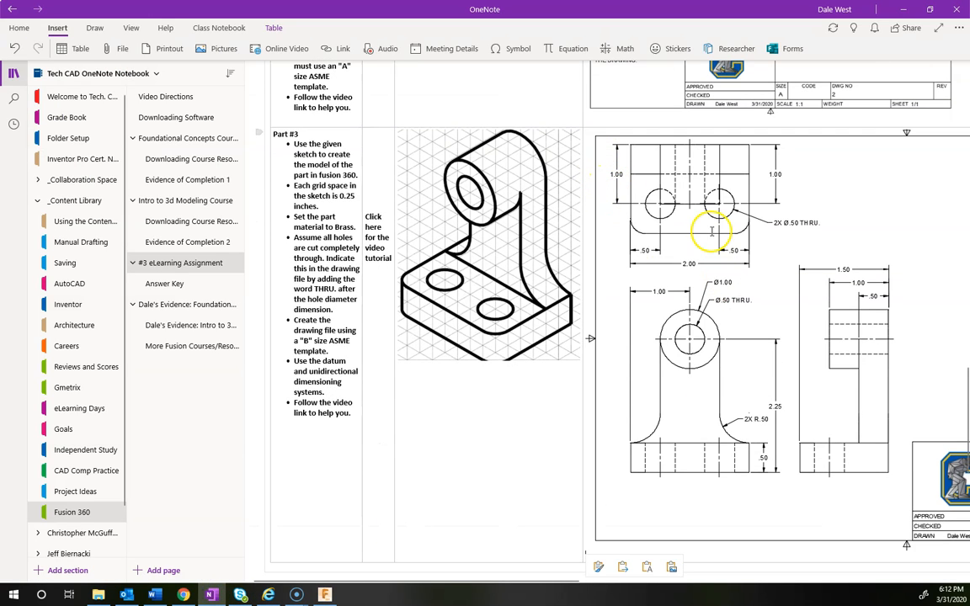
Step: Scale down the pasted drawing image until its height about matches the Part #3 table row
{"action": "left_click", "coordinate": [653, 198]}
{"action": "mouse_move", "coordinate": [583, 130]}
{"action": "left_mouse_down"}
{"action": "mouse_move", "coordinate": [792, 232]}
{"action": "mouse_move", "coordinate": [851, 286]}
{"action": "left_mouse_up"}
{"action": "left_click", "coordinate": [471, 196]}
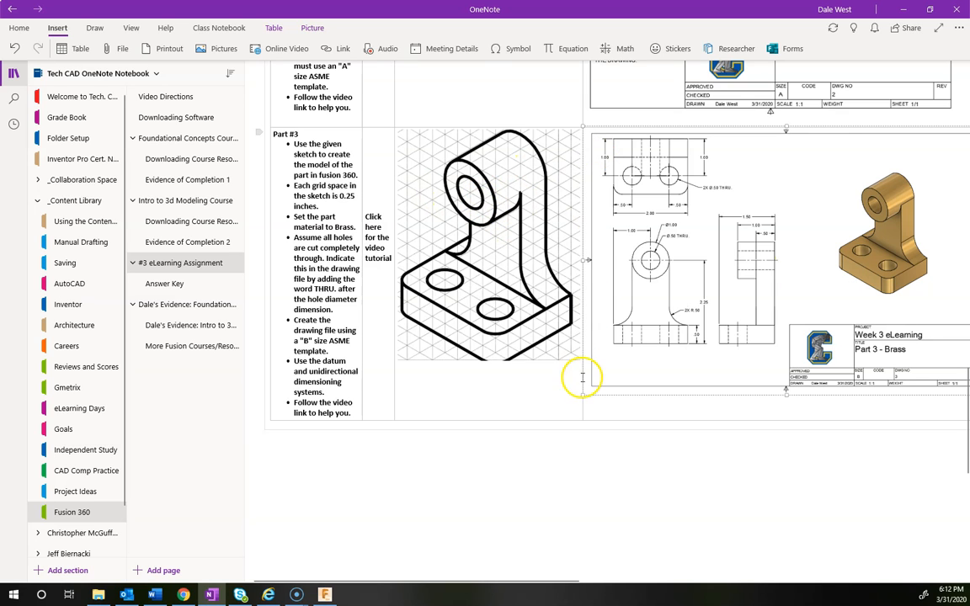
{"action": "left_click_drag", "start_coordinate": [583, 396], "coordinate": [581, 413]}
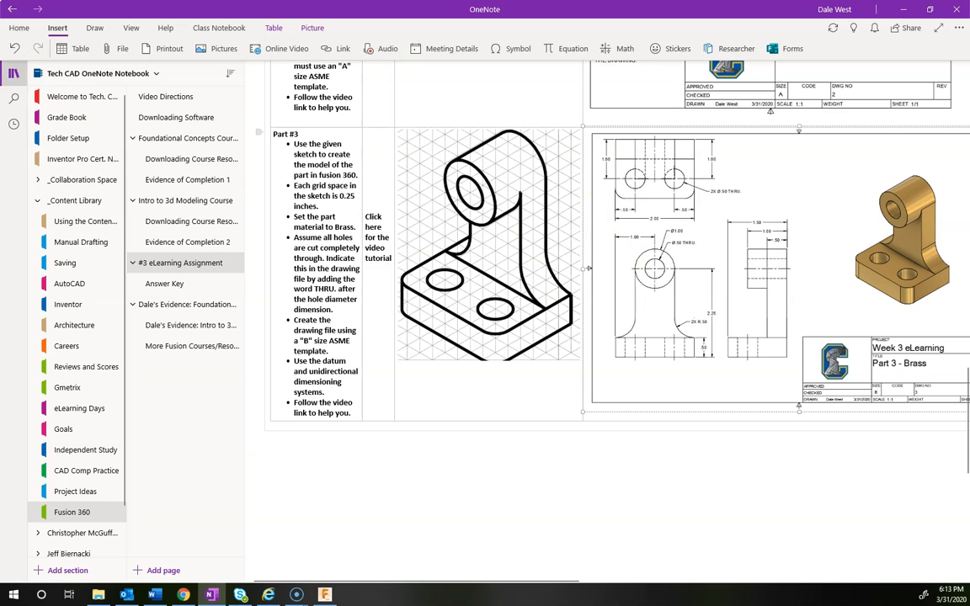
Step: Hide the notebook's section and page lists and review the Part #3 row with the pasted drawing
{"action": "left_click", "coordinate": [14, 74]}
{"action": "scroll", "coordinate": [425, 257], "scroll_direction": "up", "scroll_amount": 10}
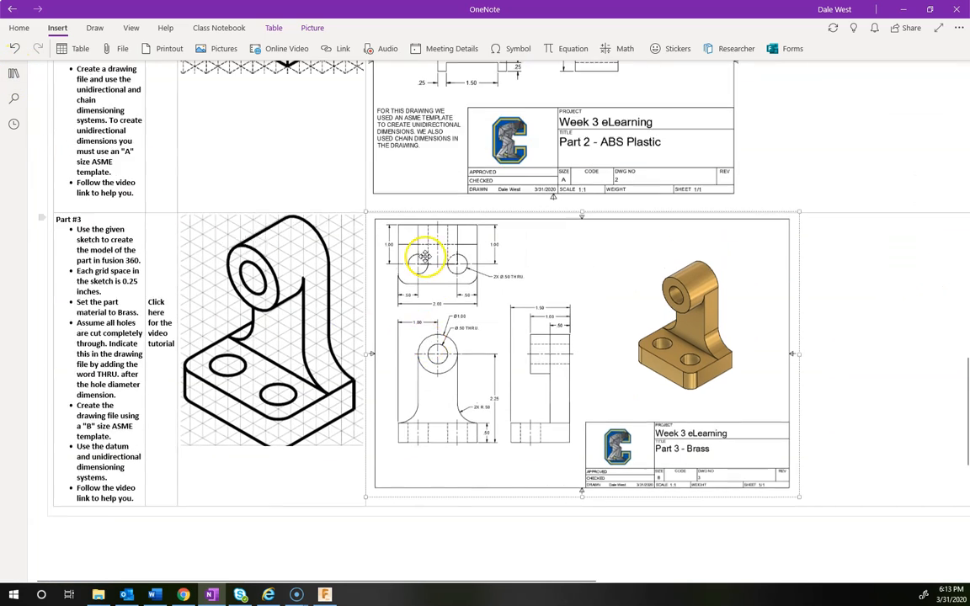
{"action": "scroll", "coordinate": [425, 256], "scroll_direction": "down", "scroll_amount": 10}
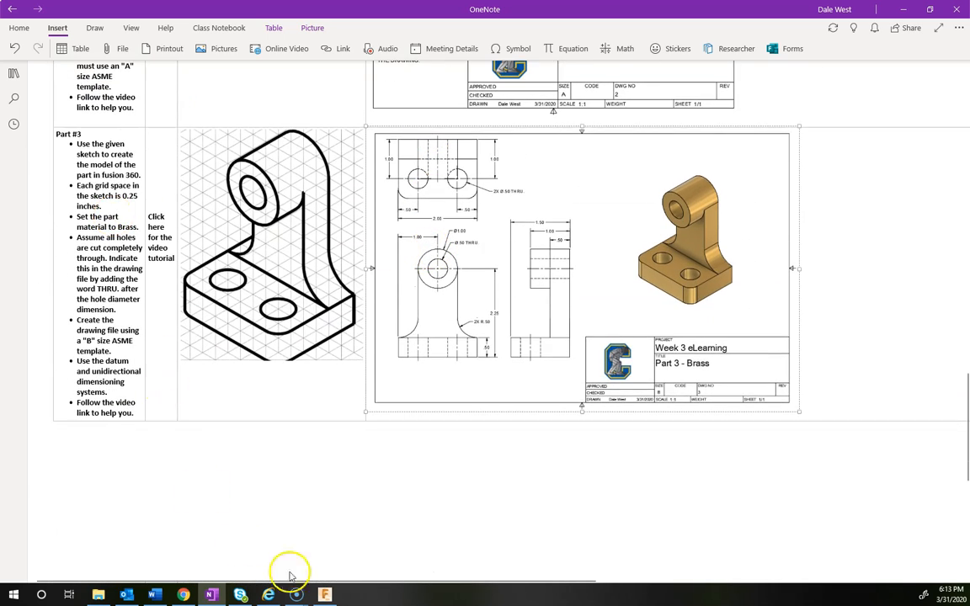
{"action": "mouse_move", "coordinate": [308, 600]}
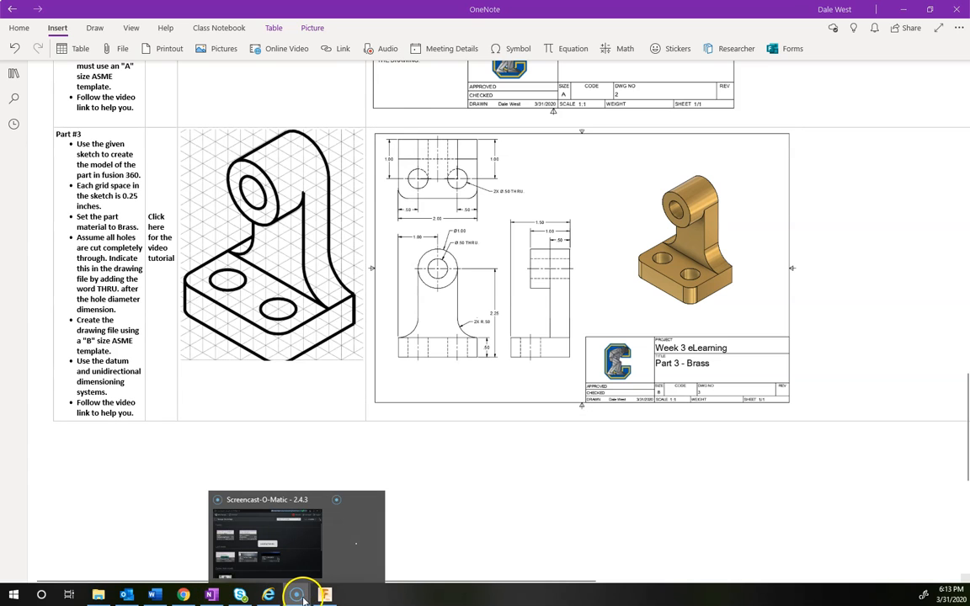
{"action": "left_click", "coordinate": [324, 594]}
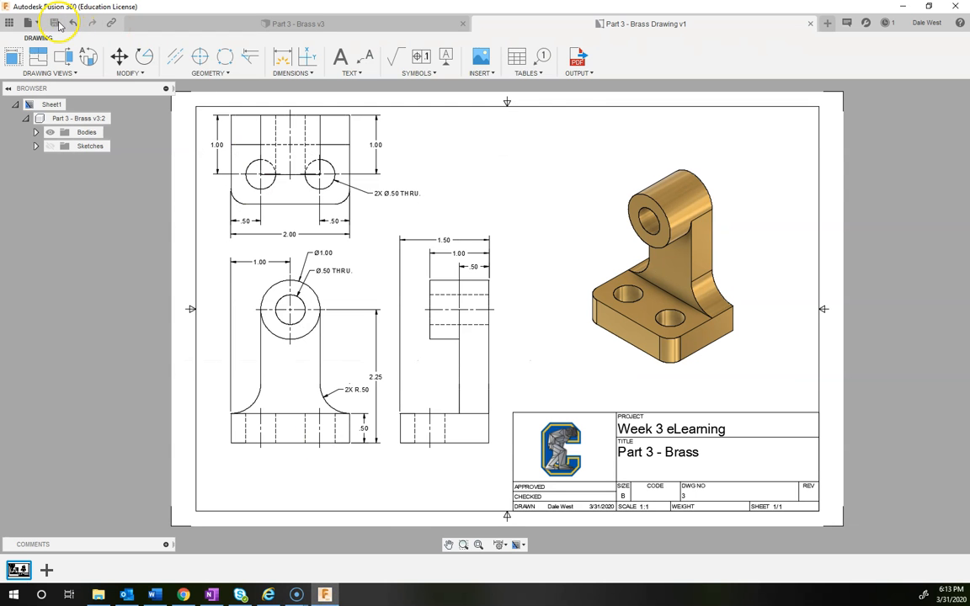
{"action": "left_click", "coordinate": [914, 7]}
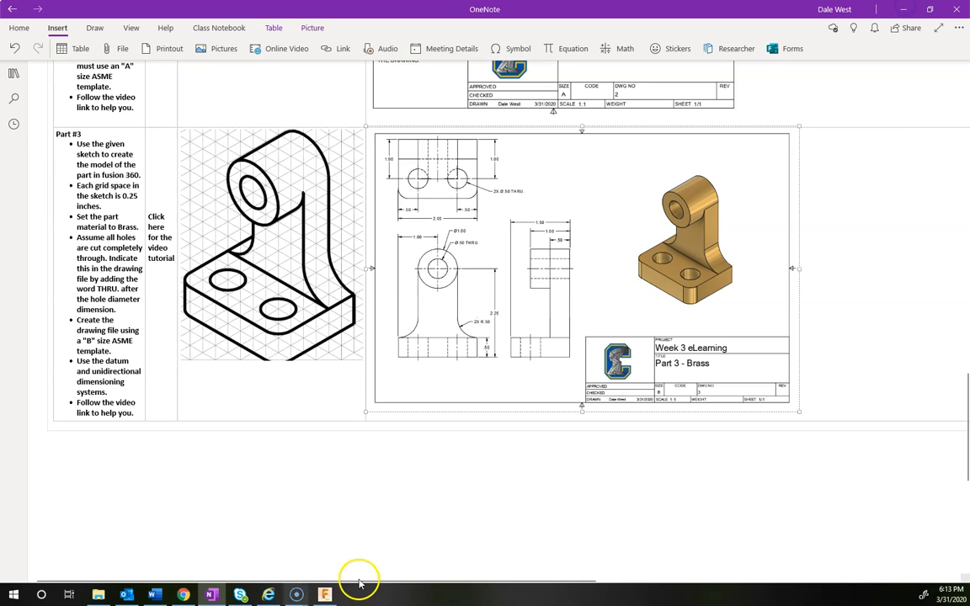
{"action": "mouse_move", "coordinate": [296, 598]}
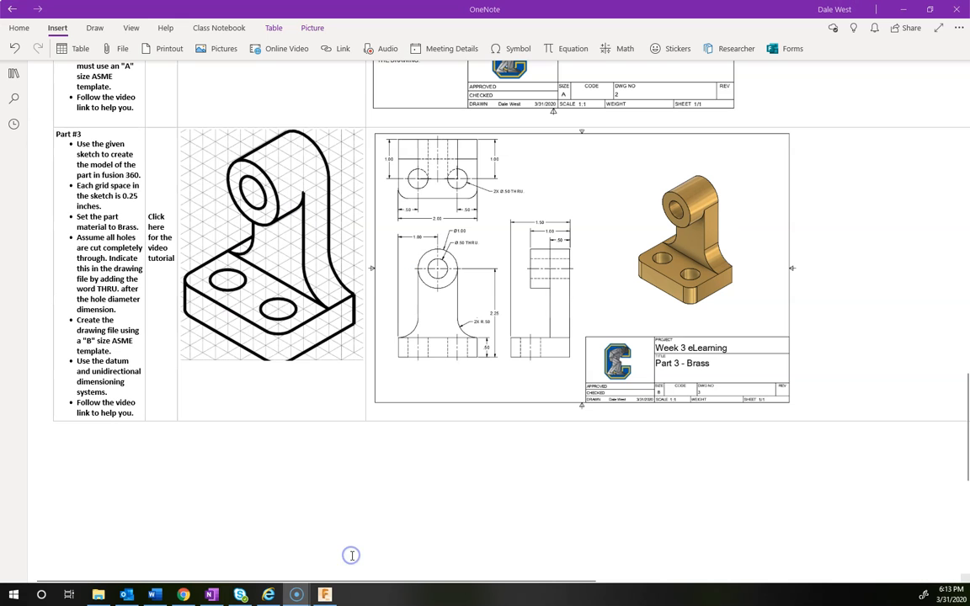
{"action": "left_click", "coordinate": [300, 596]}
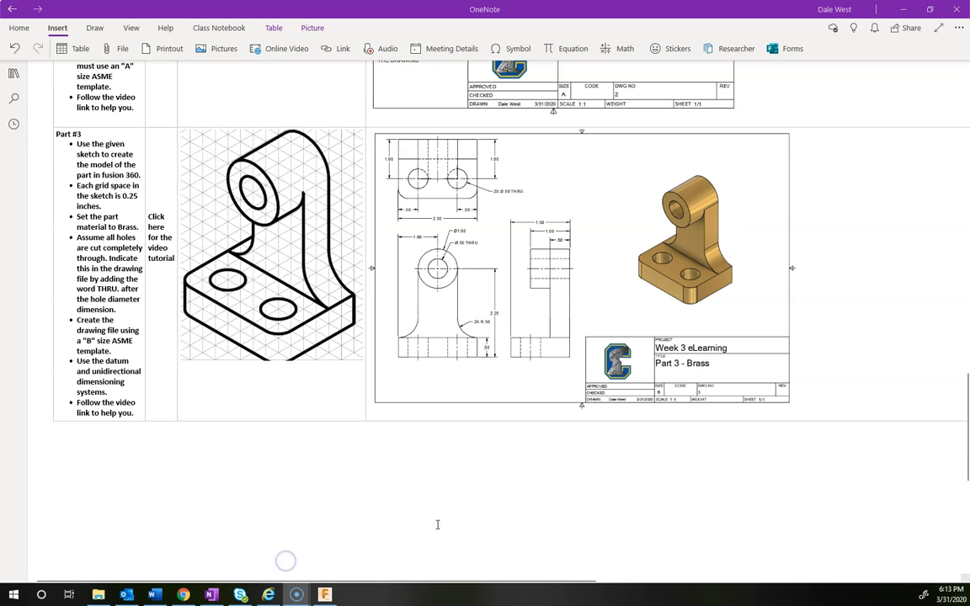